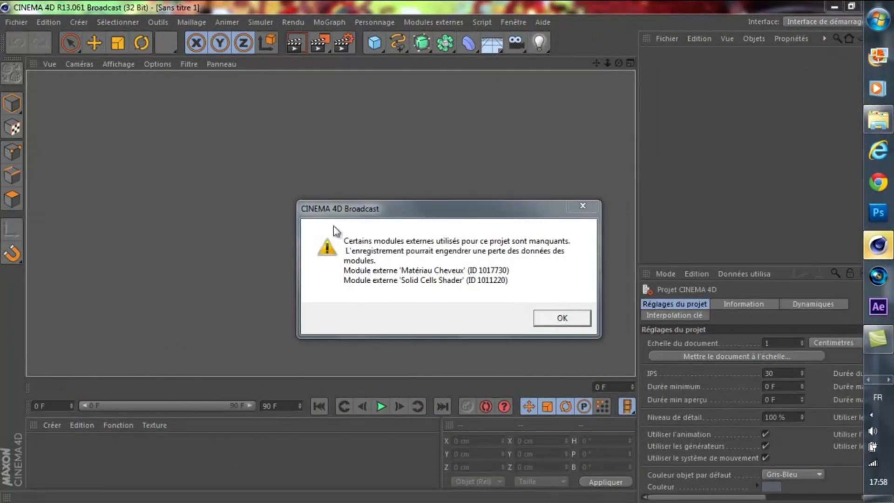
- Dismiss the missing-modules warning and look over the loaded scene in the perspective, top and four-view layouts
{"action": "left_click", "coordinate": [558, 317]}
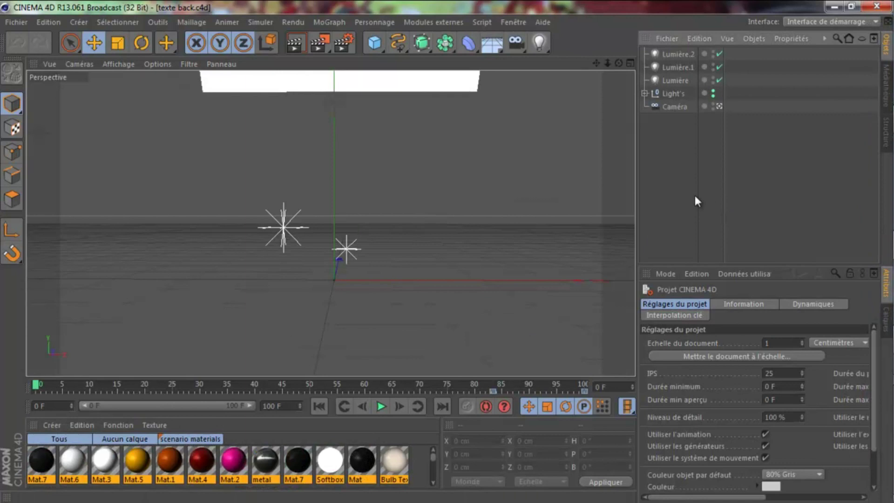
{"action": "mouse_move", "coordinate": [618, 63]}
{"action": "left_mouse_down"}
{"action": "mouse_move", "coordinate": [450, 269]}
{"action": "mouse_move", "coordinate": [431, 230]}
{"action": "mouse_move", "coordinate": [462, 253]}
{"action": "mouse_move", "coordinate": [449, 250]}
{"action": "mouse_move", "coordinate": [454, 270]}
{"action": "mouse_move", "coordinate": [416, 249]}
{"action": "mouse_move", "coordinate": [450, 253]}
{"action": "left_mouse_up"}
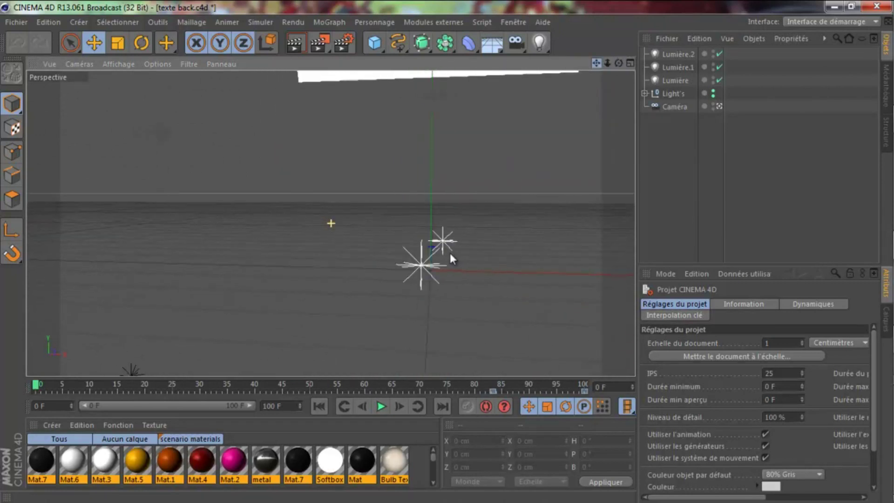
{"action": "left_click", "coordinate": [630, 63]}
{"action": "left_click", "coordinate": [632, 63]}
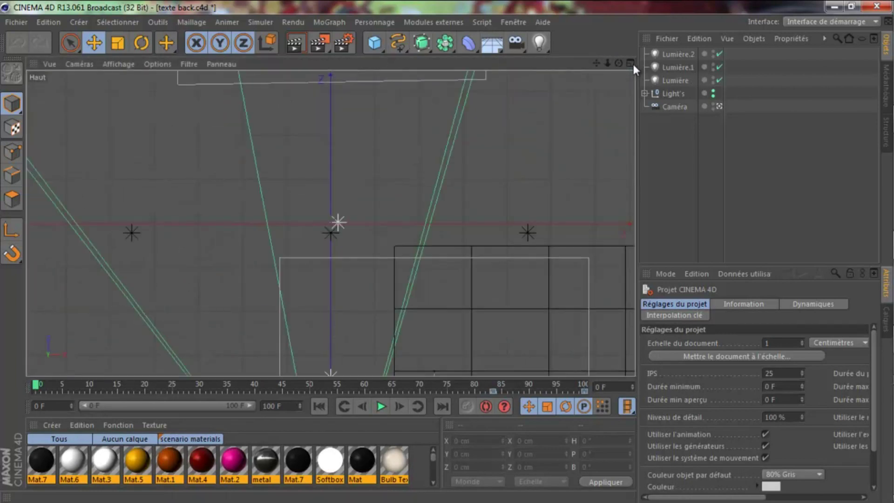
{"action": "left_click", "coordinate": [631, 64]}
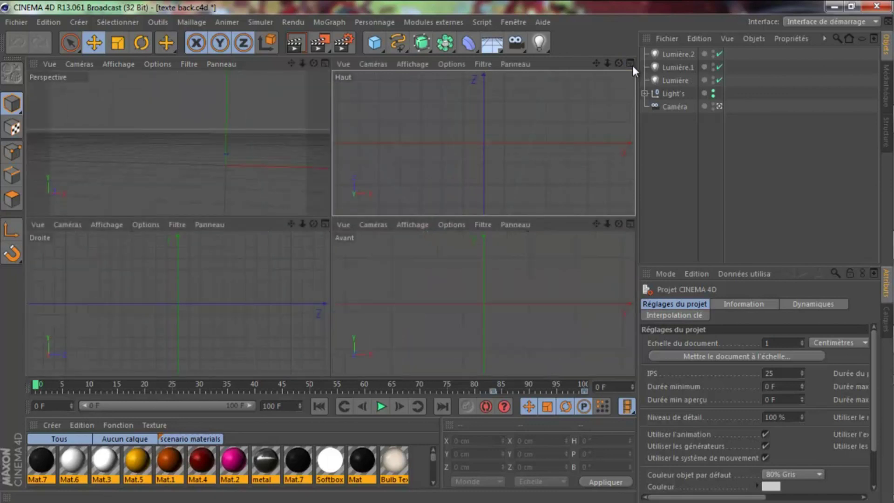
{"action": "left_click", "coordinate": [326, 63]}
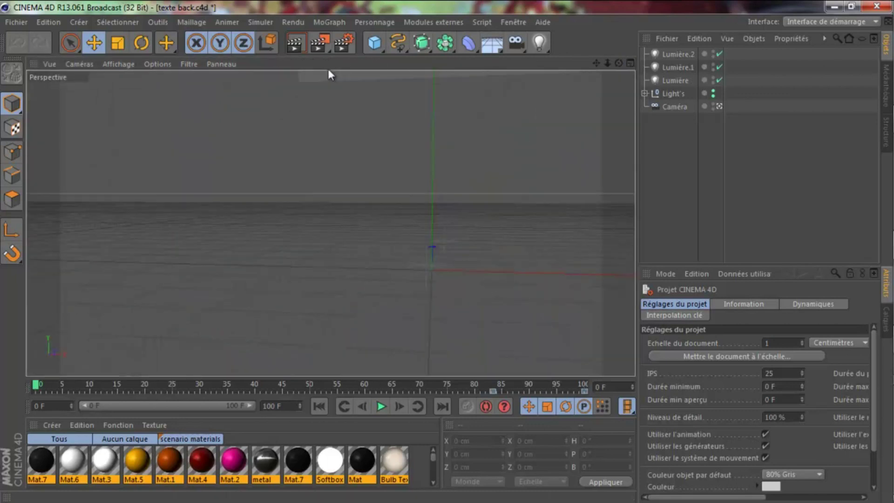
{"action": "left_click_drag", "start_coordinate": [618, 63], "coordinate": [510, 64]}
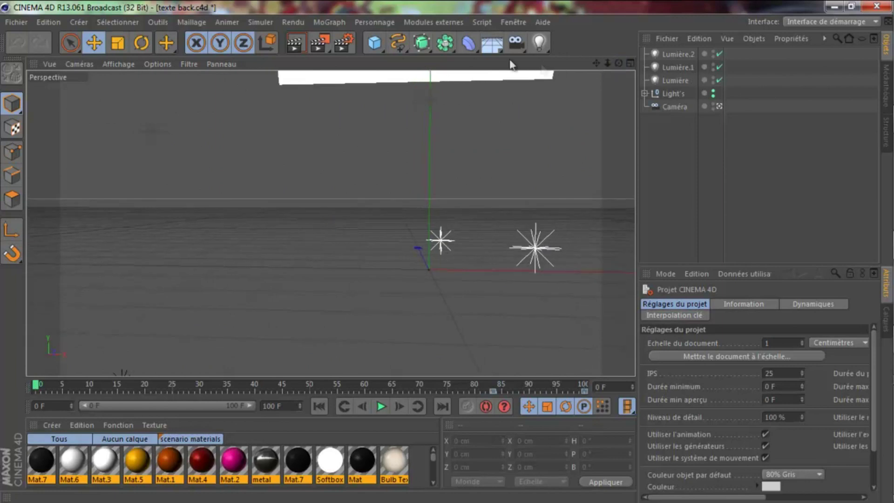
- Add a MoText object to the scene and show its object properties
{"action": "left_click", "coordinate": [341, 23]}
{"action": "left_click", "coordinate": [356, 173]}
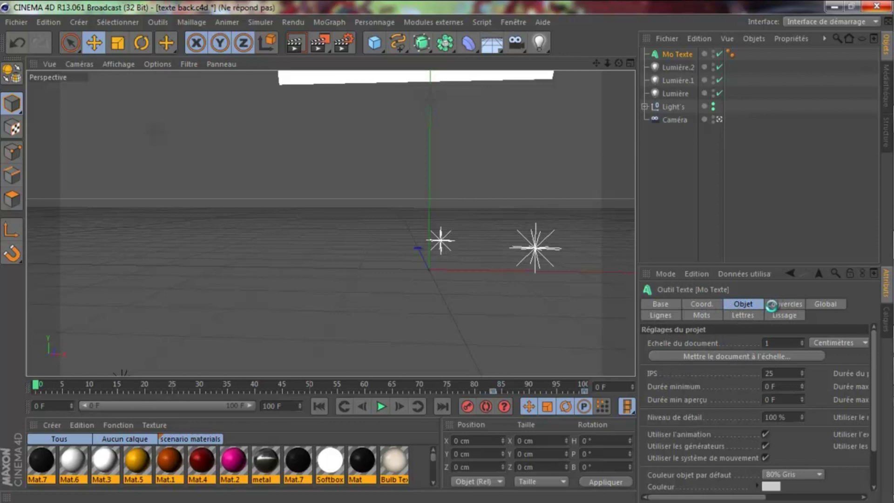
{"action": "left_click", "coordinate": [772, 304]}
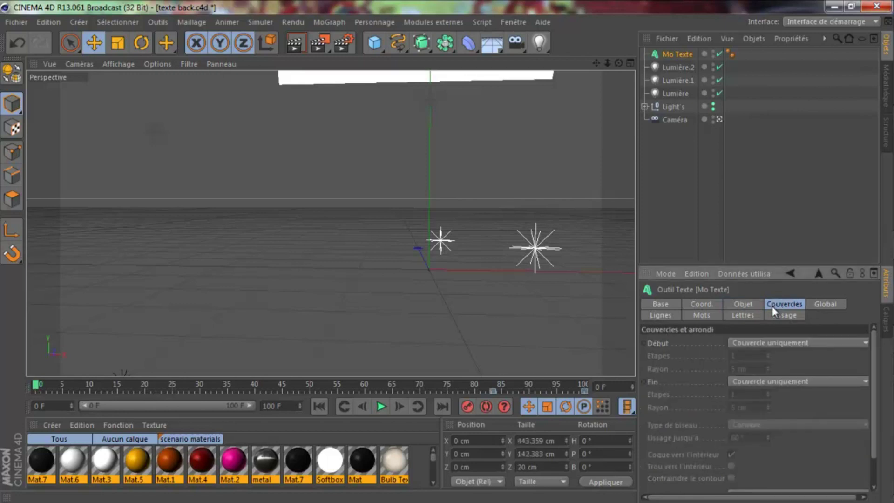
{"action": "left_click", "coordinate": [751, 304]}
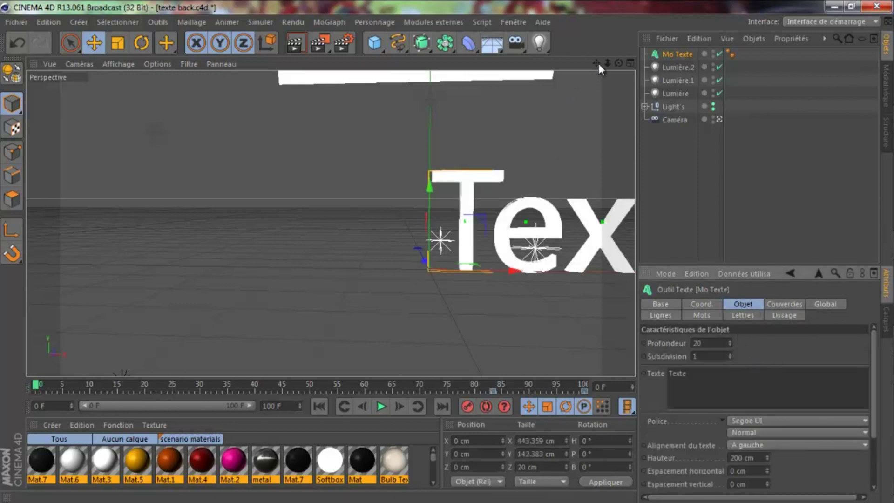
- Set the text alignment of the MoText object to Centré
{"action": "left_click_drag", "start_coordinate": [421, 259], "coordinate": [242, 258]}
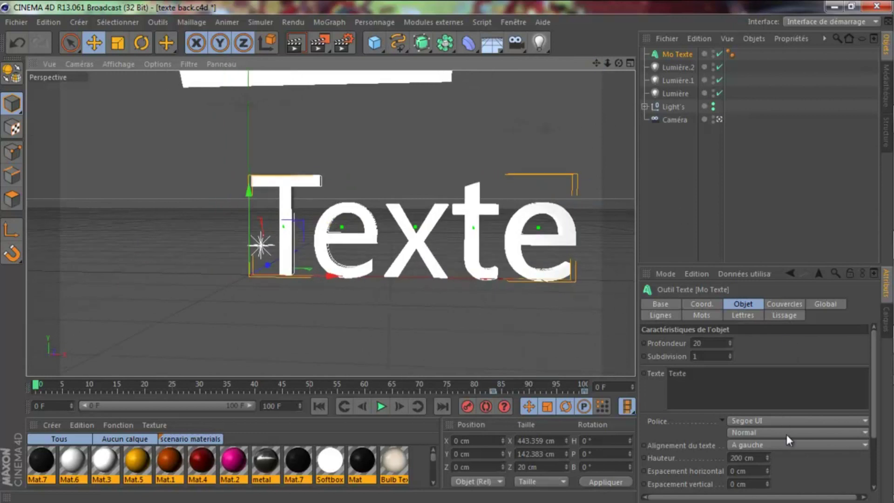
{"action": "left_click", "coordinate": [775, 444]}
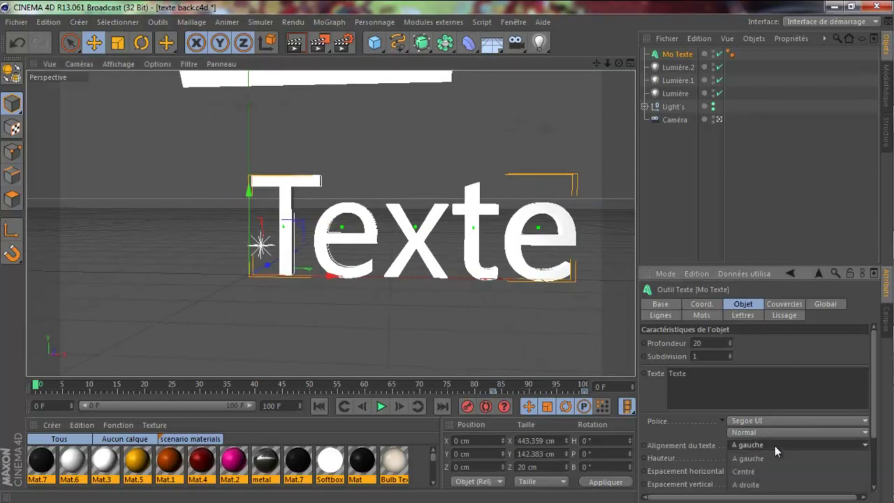
{"action": "left_click", "coordinate": [764, 471]}
- Set the text's depth to 60 and stop the cloud upload drop-zone from appearing
{"action": "left_click_drag", "start_coordinate": [617, 63], "coordinate": [446, 253]}
{"action": "left_click_drag", "start_coordinate": [600, 64], "coordinate": [450, 257]}
{"action": "left_click_drag", "start_coordinate": [624, 65], "coordinate": [446, 253]}
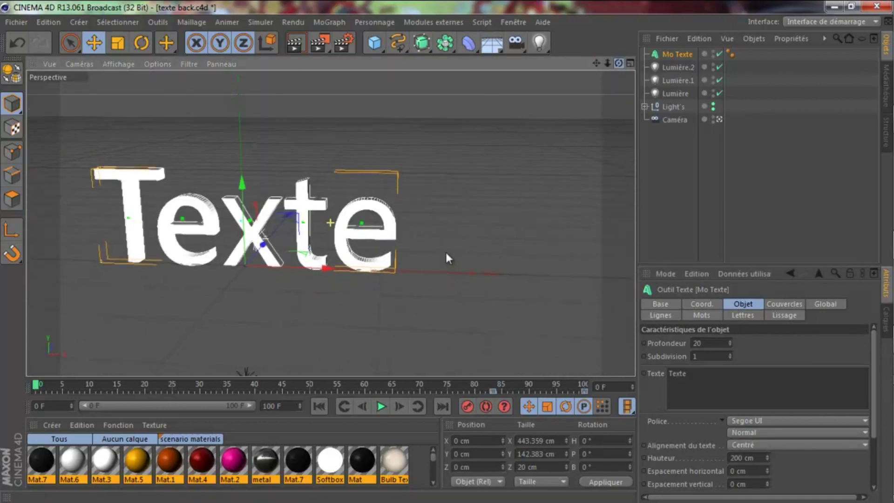
{"action": "left_click_drag", "start_coordinate": [600, 67], "coordinate": [467, 249]}
{"action": "left_click_drag", "start_coordinate": [730, 340], "coordinate": [865, 421]}
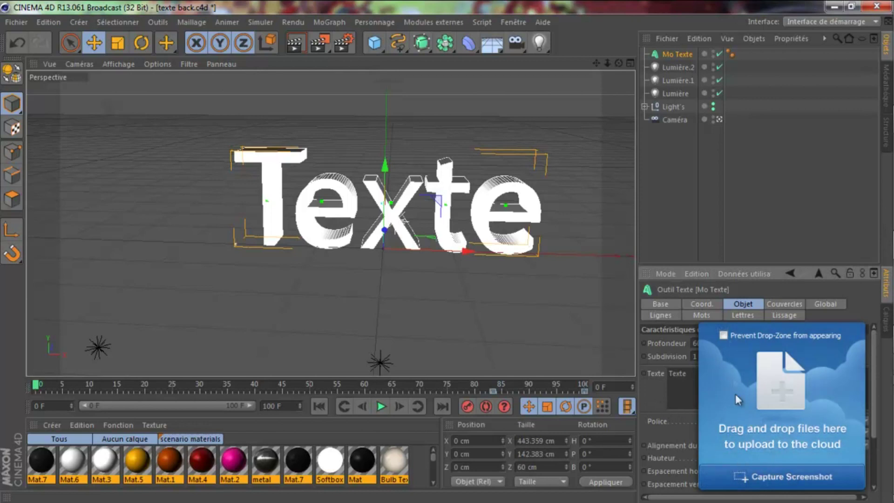
{"action": "left_click", "coordinate": [724, 336]}
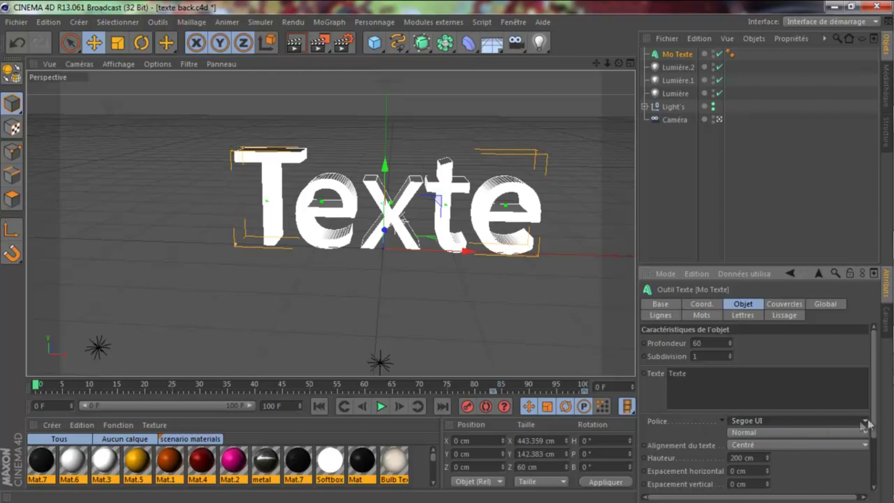
- Change the text's font to FoughtKnight
{"action": "left_click", "coordinate": [860, 421]}
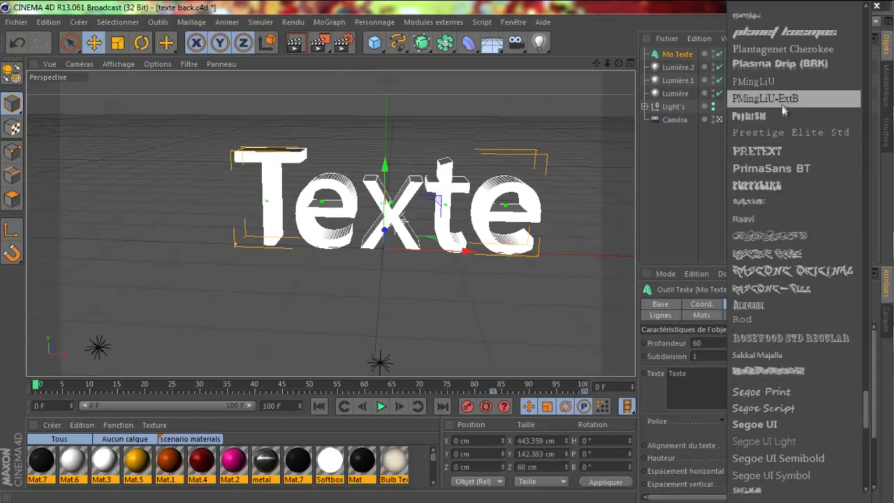
{"action": "scroll", "coordinate": [787, 112], "scroll_direction": "up", "scroll_amount": 8}
{"action": "scroll", "coordinate": [775, 170], "scroll_direction": "up", "scroll_amount": 10}
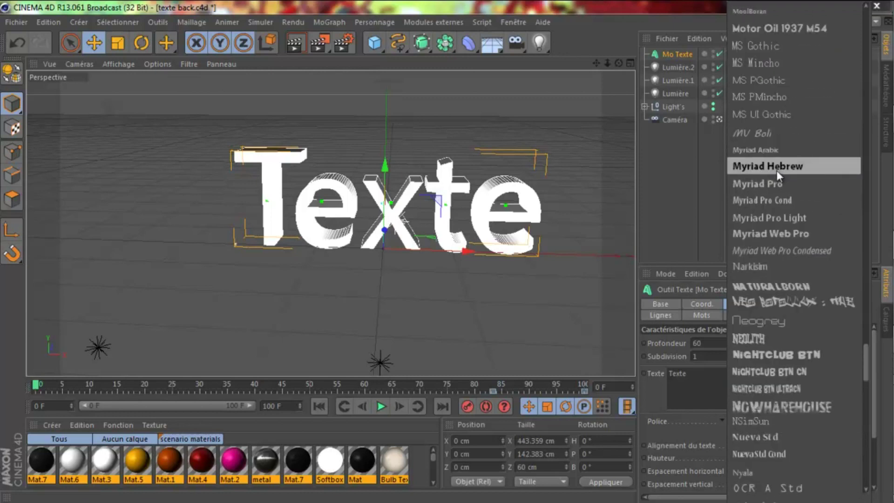
{"action": "scroll", "coordinate": [788, 174], "scroll_direction": "up", "scroll_amount": 5}
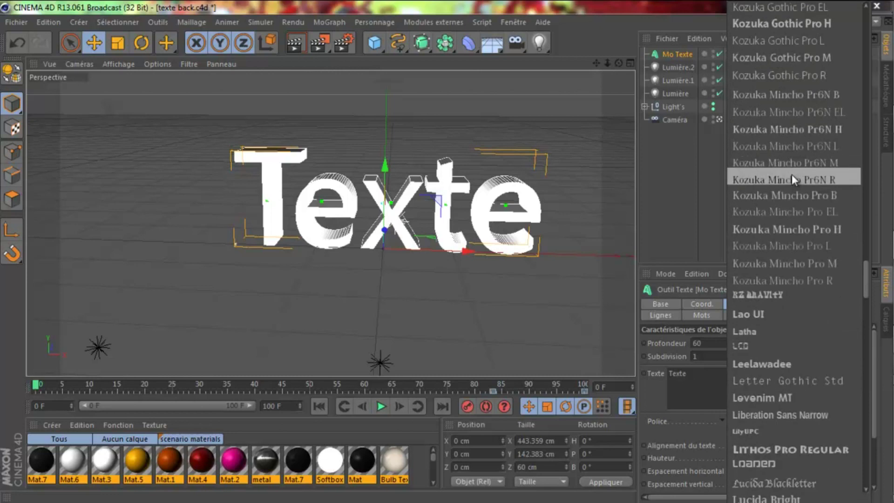
{"action": "scroll", "coordinate": [808, 339], "scroll_direction": "up", "scroll_amount": 10}
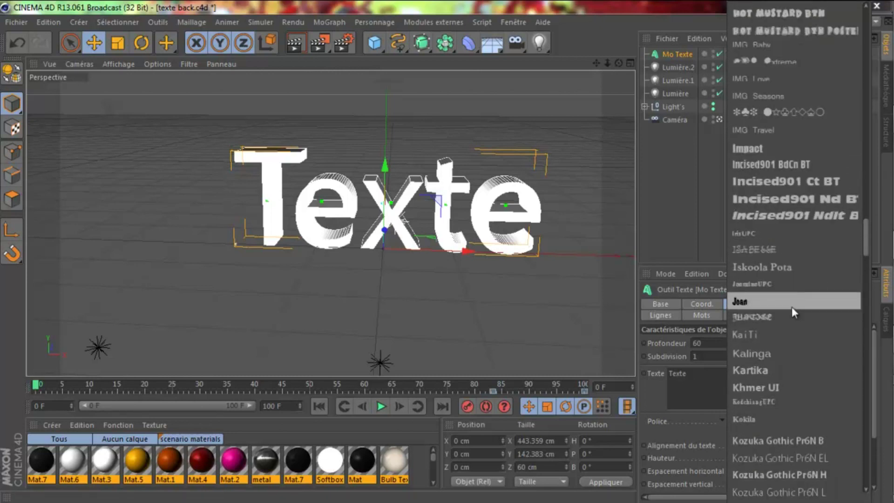
{"action": "scroll", "coordinate": [792, 303], "scroll_direction": "up", "scroll_amount": 6}
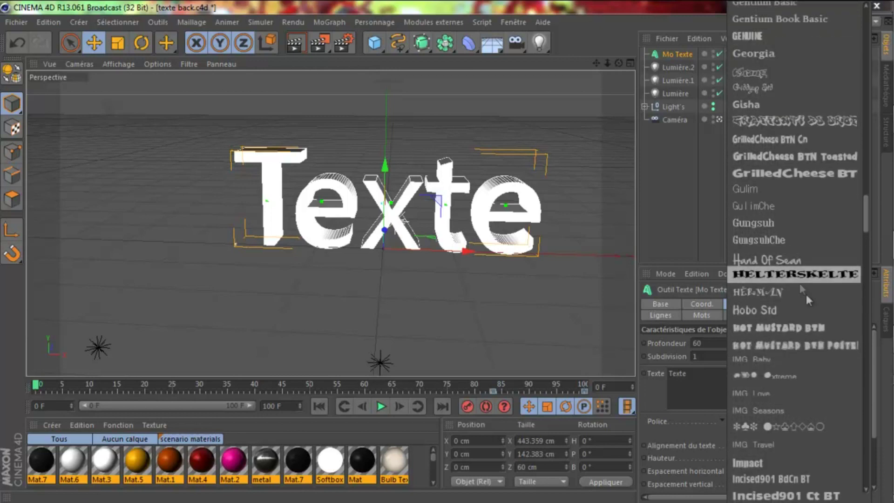
{"action": "scroll", "coordinate": [799, 321], "scroll_direction": "up", "scroll_amount": 5}
{"action": "scroll", "coordinate": [799, 321], "scroll_direction": "up", "scroll_amount": 3}
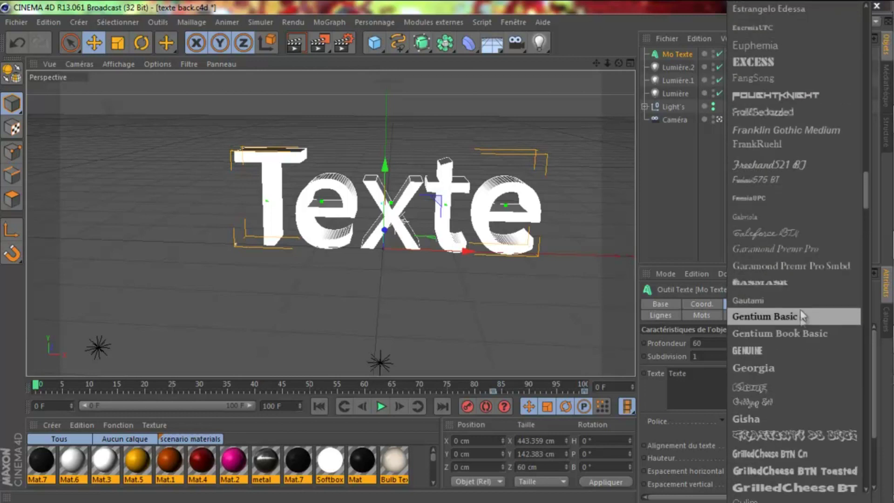
{"action": "left_click", "coordinate": [766, 97]}
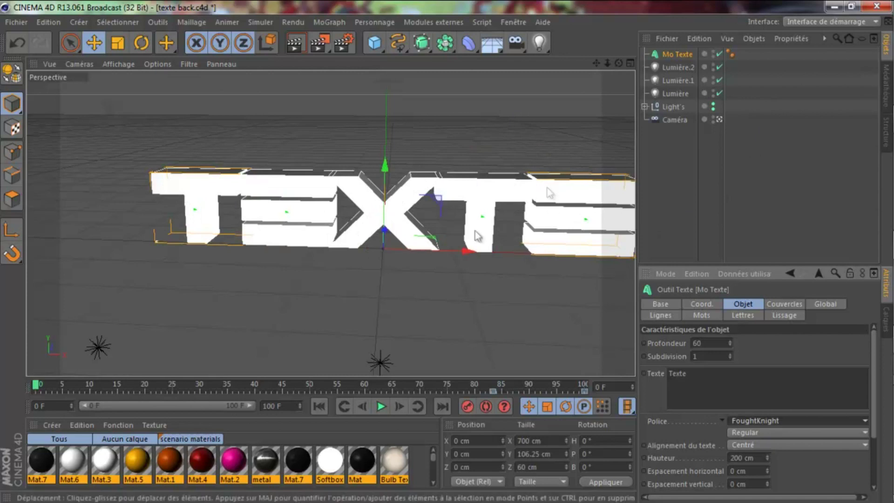
- Move the text along the X axis to about -60 cm and deselect it
{"action": "left_click_drag", "start_coordinate": [465, 251], "coordinate": [426, 250]}
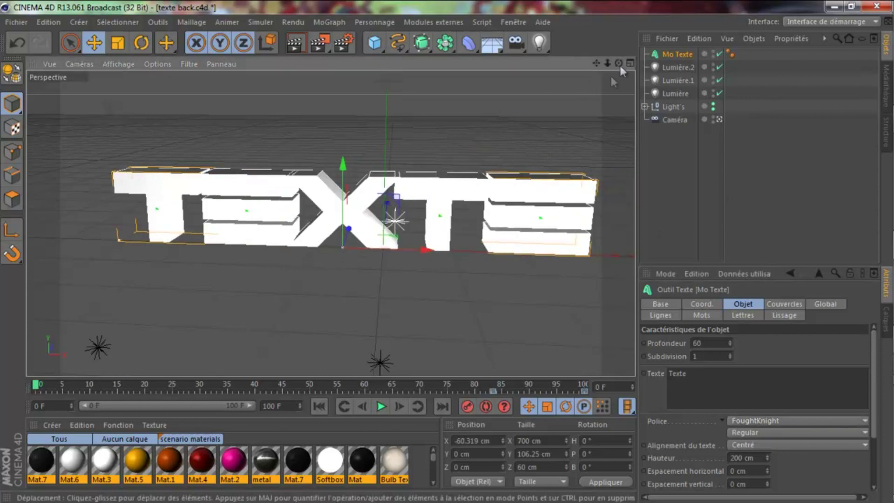
{"action": "left_click_drag", "start_coordinate": [618, 64], "coordinate": [445, 248]}
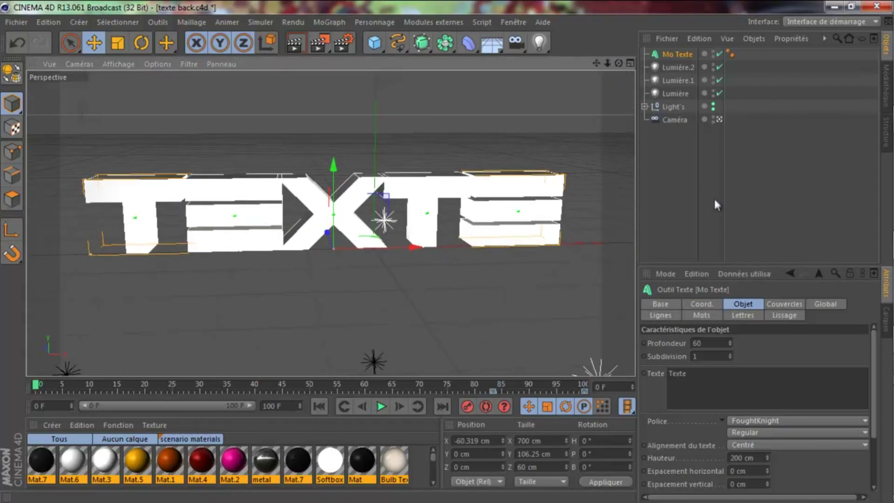
{"action": "left_click", "coordinate": [732, 211]}
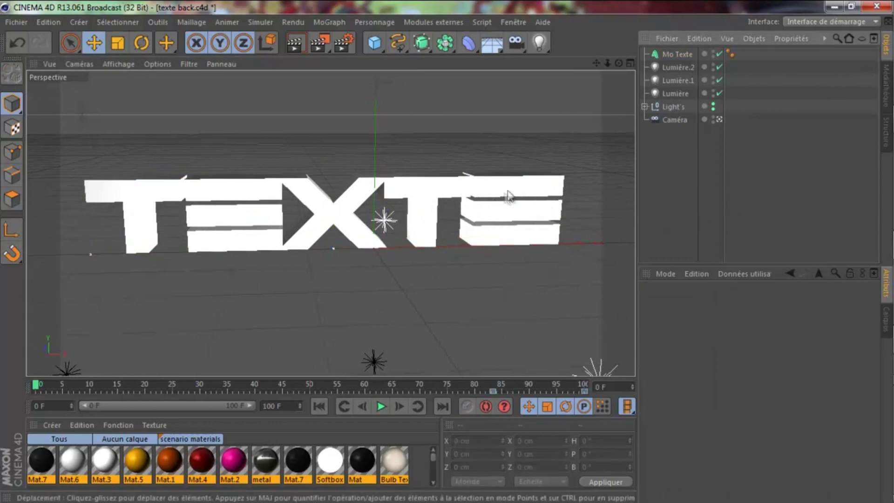
- Select the 3D text and replace its wording with "ExTazY"
{"action": "left_click", "coordinate": [540, 186]}
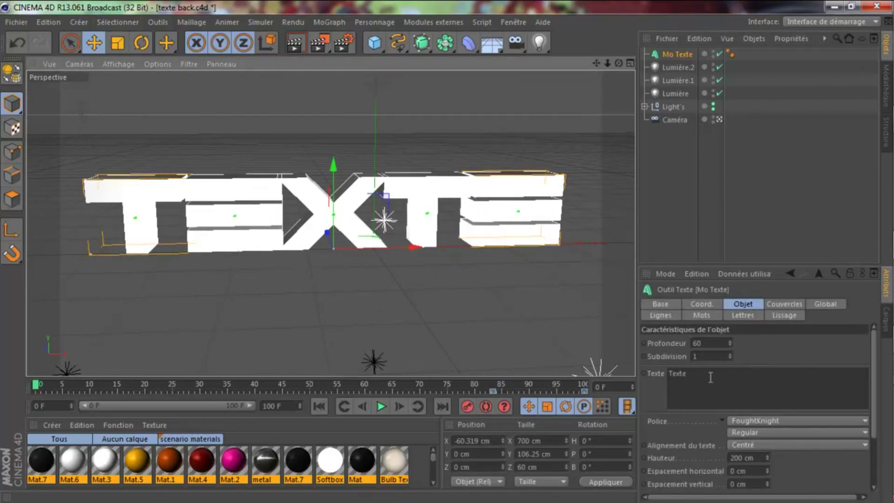
{"action": "left_click_drag", "start_coordinate": [711, 377], "coordinate": [674, 372]}
{"action": "key", "text": "BackSpace"}
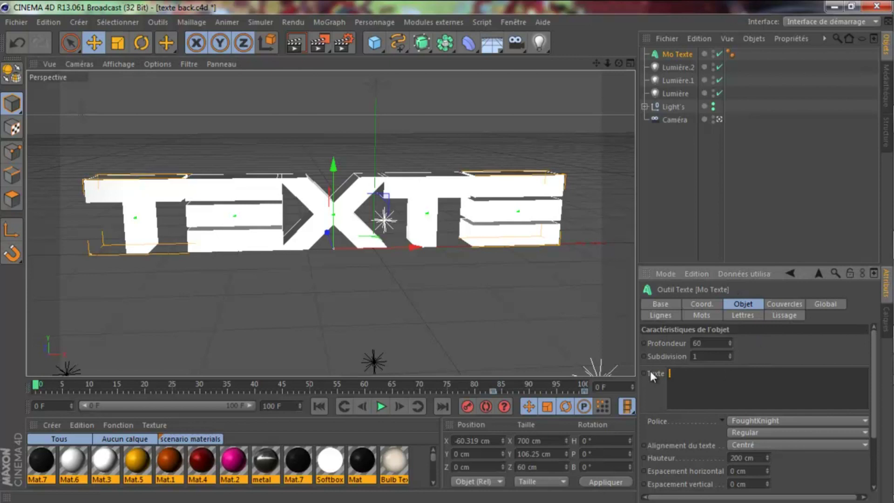
{"action": "type", "text": "ExTaZ"}
{"action": "key", "text": "BackSpace"}
{"action": "type", "text": "s"}
{"action": "type", "text": "Y"}
{"action": "left_click", "coordinate": [770, 349]}
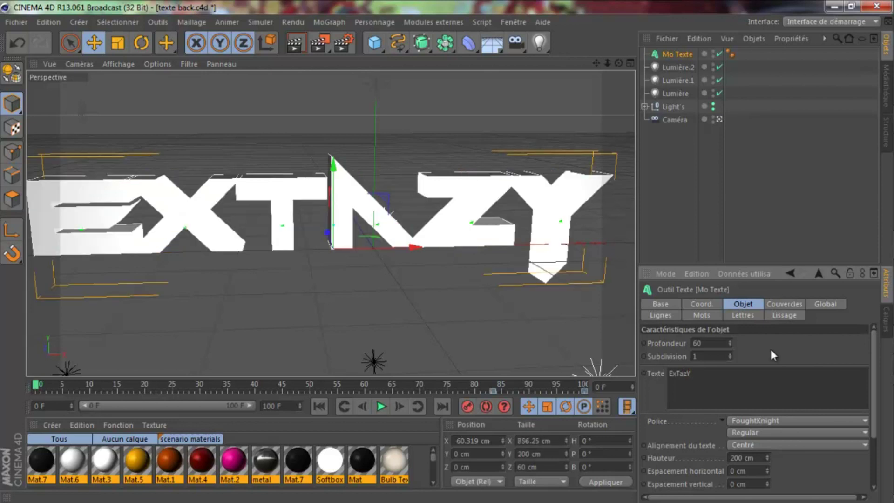
- Set the text's height to 144 cm and move it along the X axis to about 75.5 cm
{"action": "left_click_drag", "start_coordinate": [619, 64], "coordinate": [446, 252]}
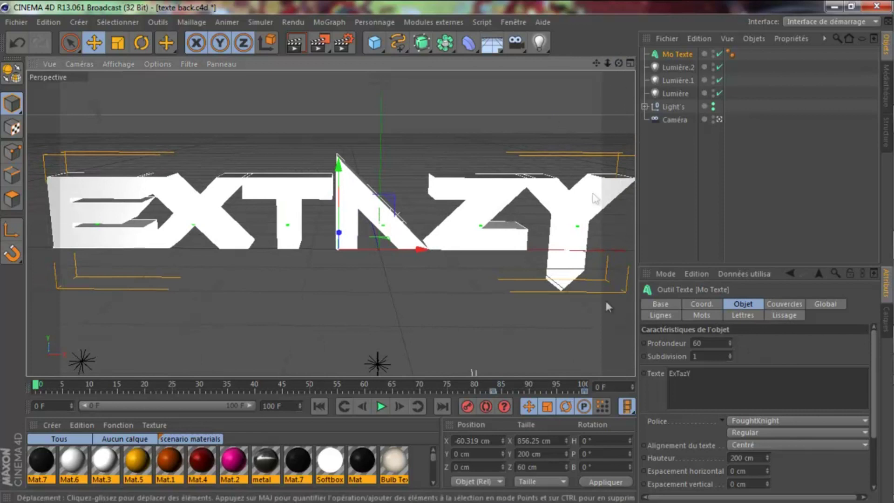
{"action": "left_click_drag", "start_coordinate": [764, 460], "coordinate": [766, 459]}
{"action": "left_click_drag", "start_coordinate": [443, 275], "coordinate": [435, 252]}
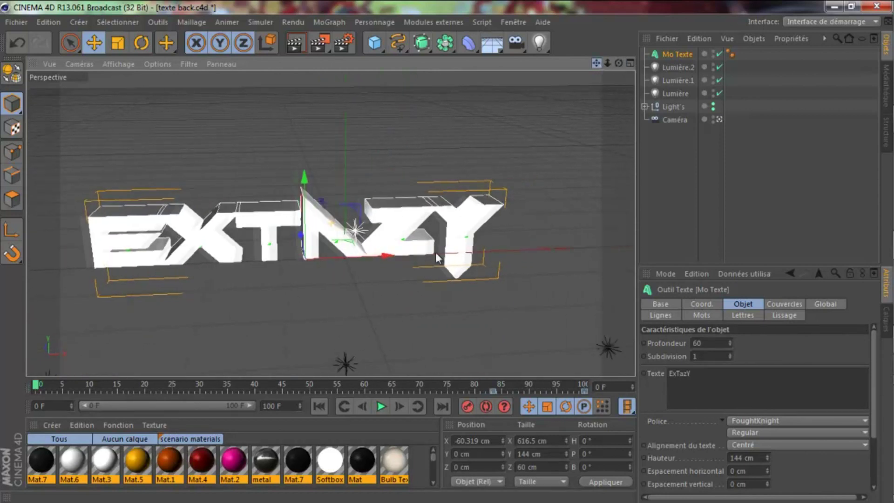
{"action": "left_click_drag", "start_coordinate": [618, 65], "coordinate": [484, 242]}
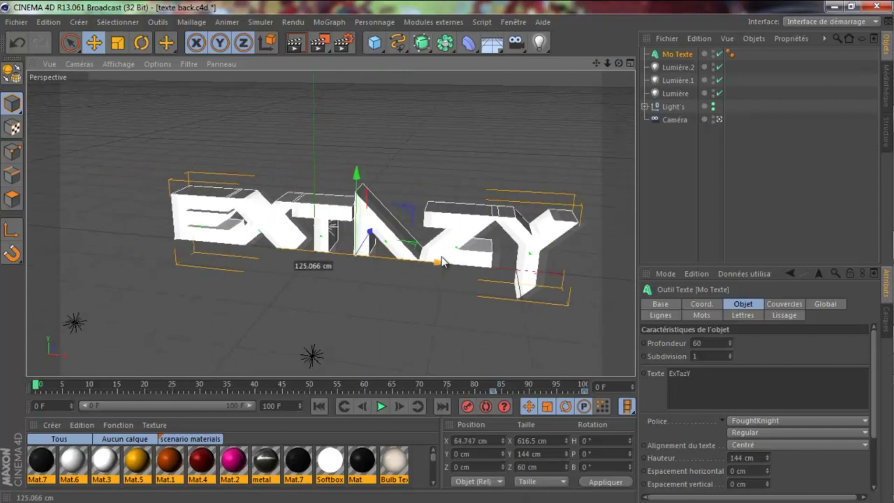
{"action": "key", "text": "ctrl+shift+z"}
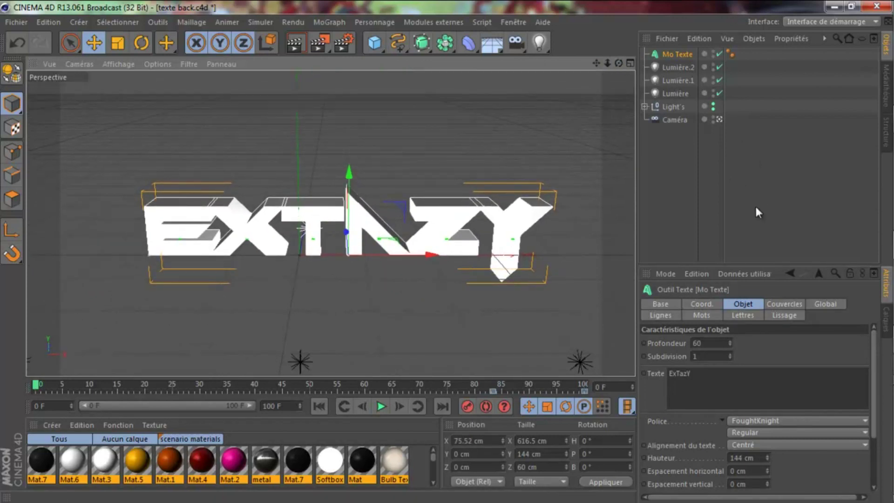
- Set both the start and end caps of the 3D text to "Couvercle et biseau" and deselect it
{"action": "scroll", "coordinate": [821, 340], "scroll_direction": "down", "scroll_amount": 3}
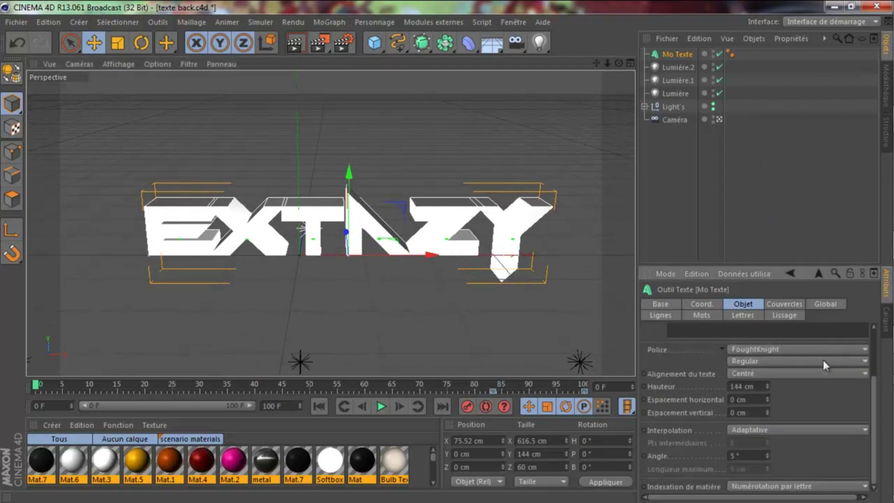
{"action": "scroll", "coordinate": [811, 412], "scroll_direction": "up", "scroll_amount": 3}
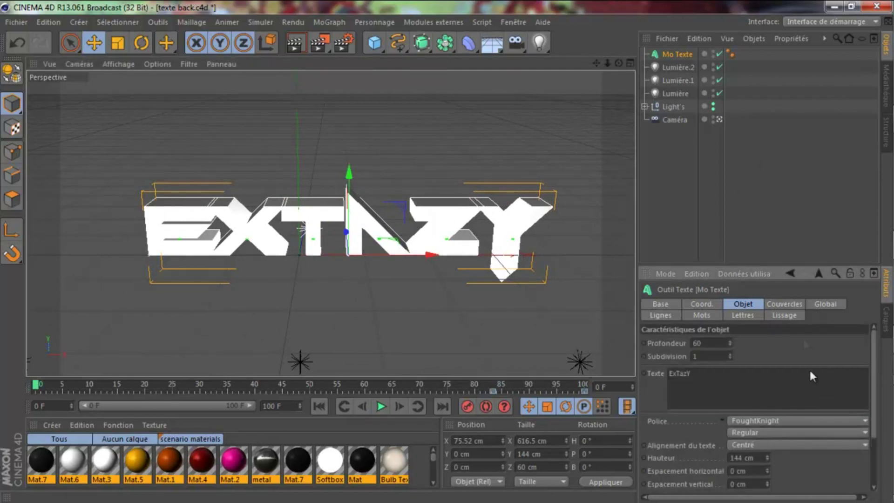
{"action": "left_click", "coordinate": [790, 303]}
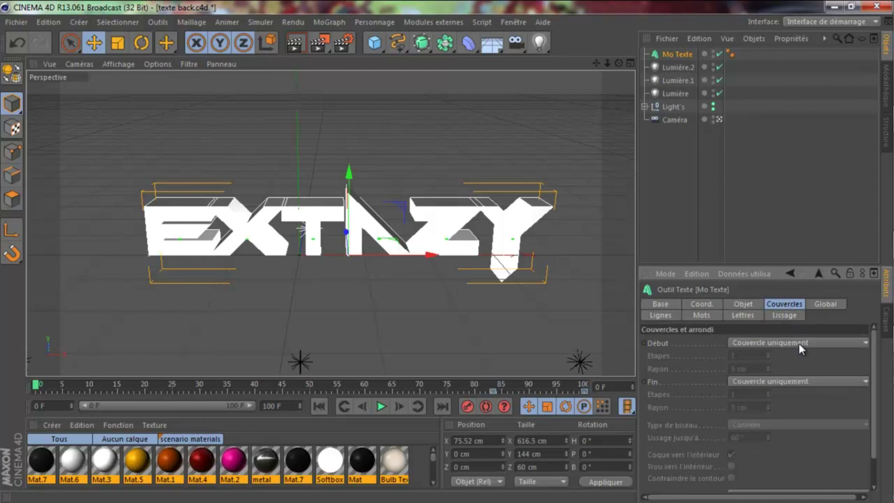
{"action": "left_click", "coordinate": [798, 342]}
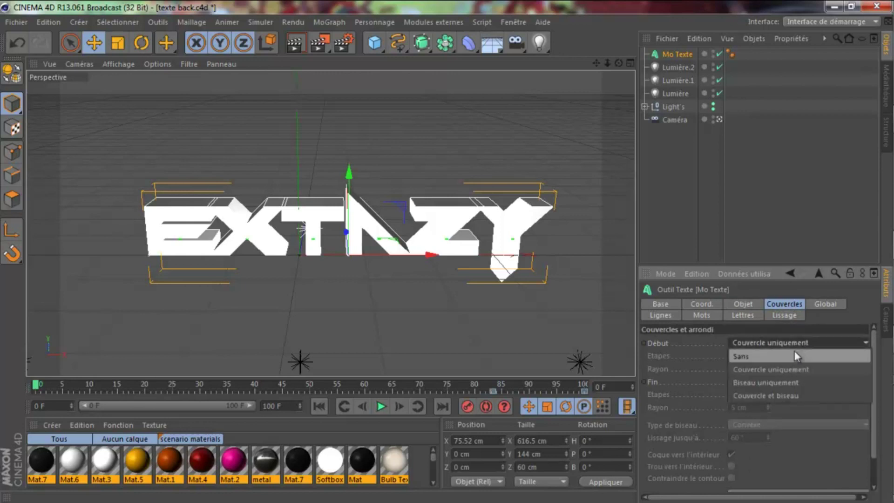
{"action": "left_click", "coordinate": [789, 396]}
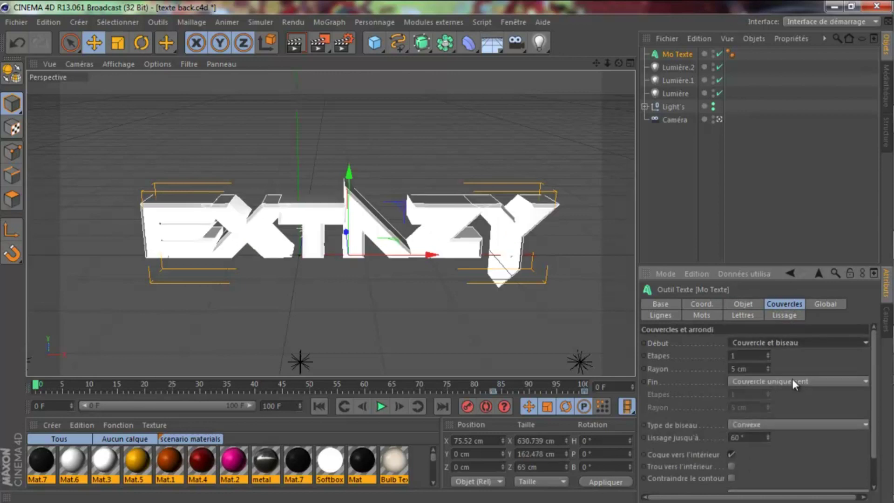
{"action": "left_click", "coordinate": [792, 378]}
{"action": "left_click", "coordinate": [793, 432]}
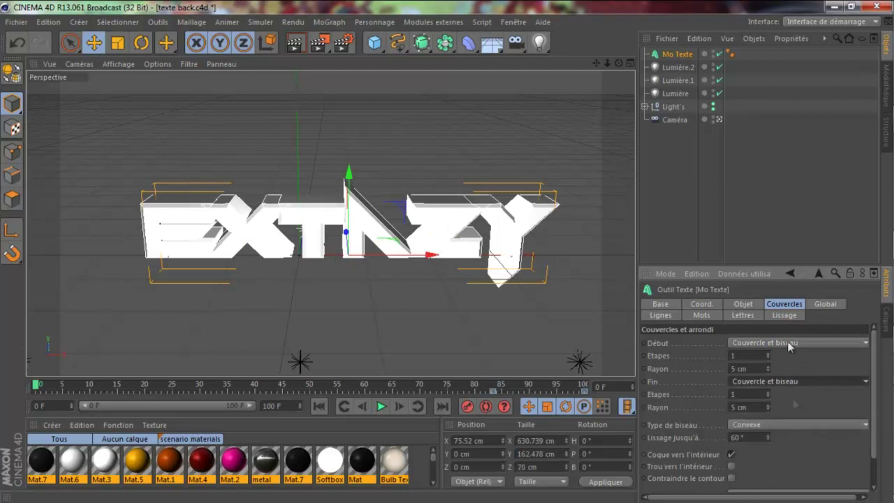
{"action": "left_click", "coordinate": [768, 243]}
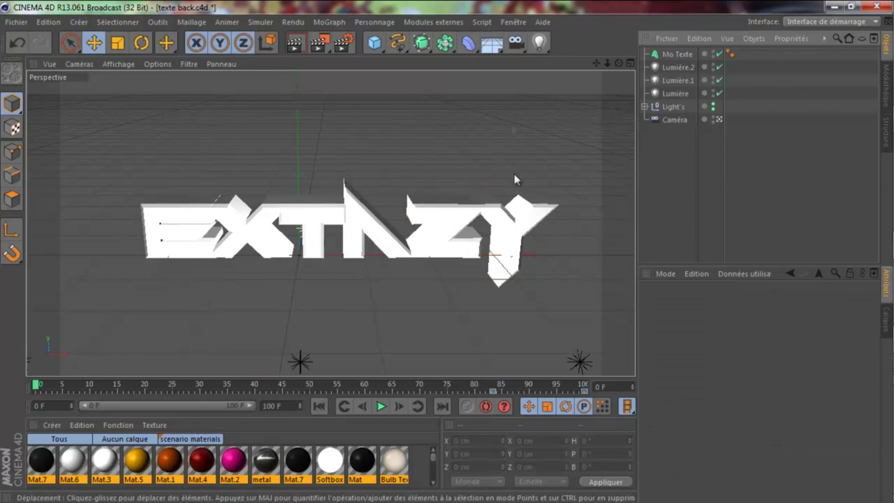
- Select the 3D text and apply all of the scene's materials to it
{"action": "left_click", "coordinate": [671, 56]}
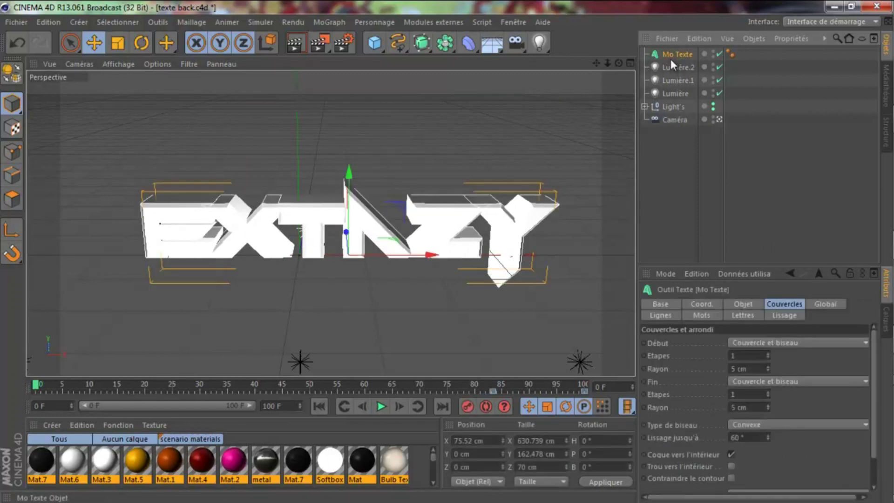
{"action": "left_click", "coordinate": [743, 304]}
{"action": "left_click_drag", "start_coordinate": [728, 336], "coordinate": [730, 345]}
{"action": "left_click_drag", "start_coordinate": [731, 347], "coordinate": [735, 350]}
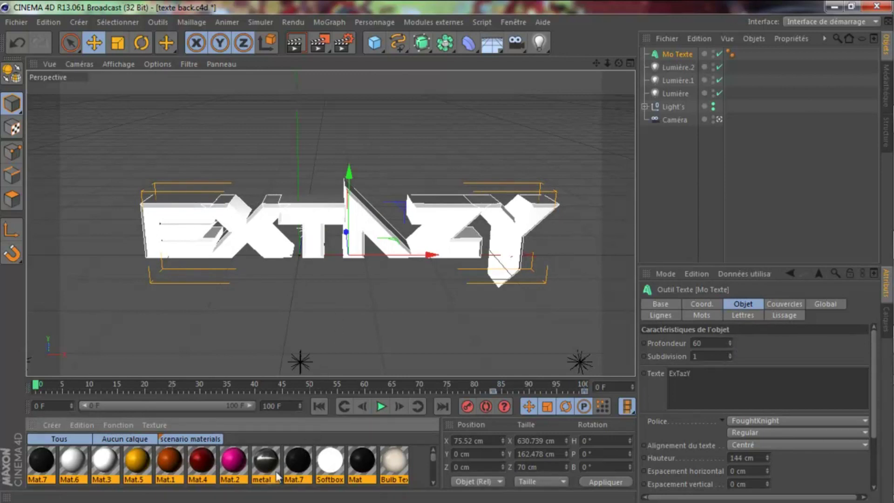
{"action": "left_click_drag", "start_coordinate": [327, 383], "coordinate": [439, 235]}
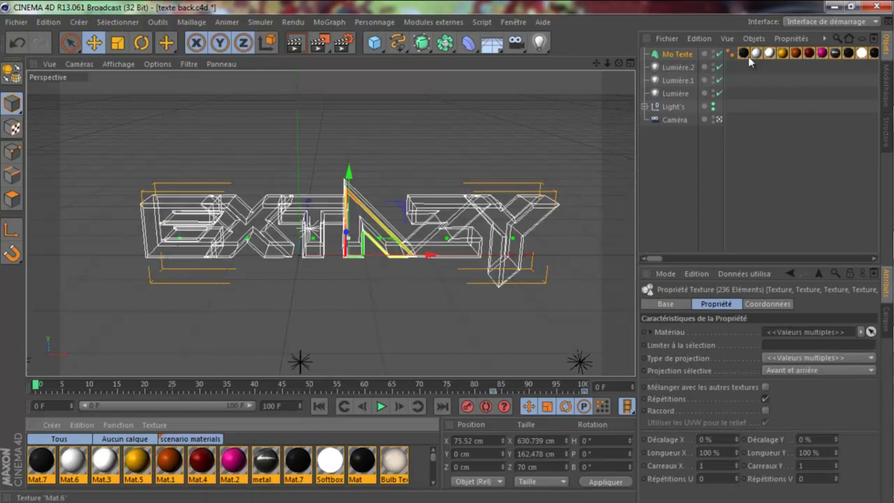
- Render the active view, continuing past the texture error, and deselect the text
{"action": "left_click", "coordinate": [300, 48]}
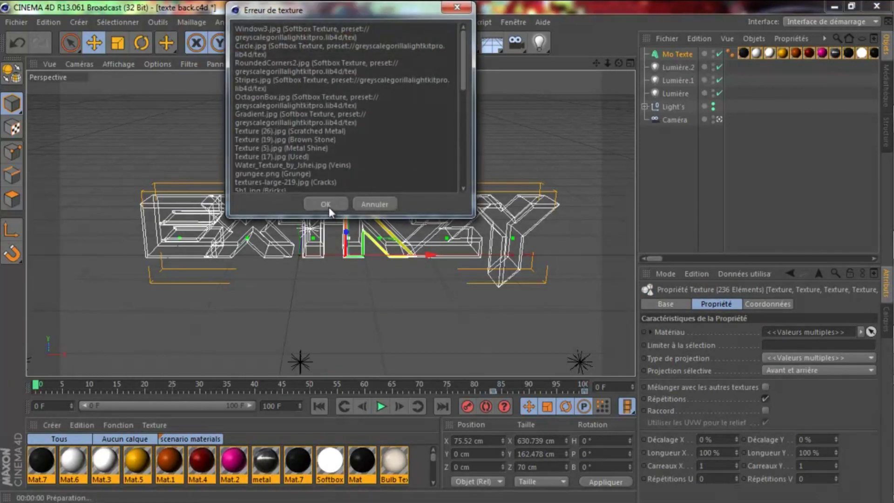
{"action": "left_click", "coordinate": [329, 205]}
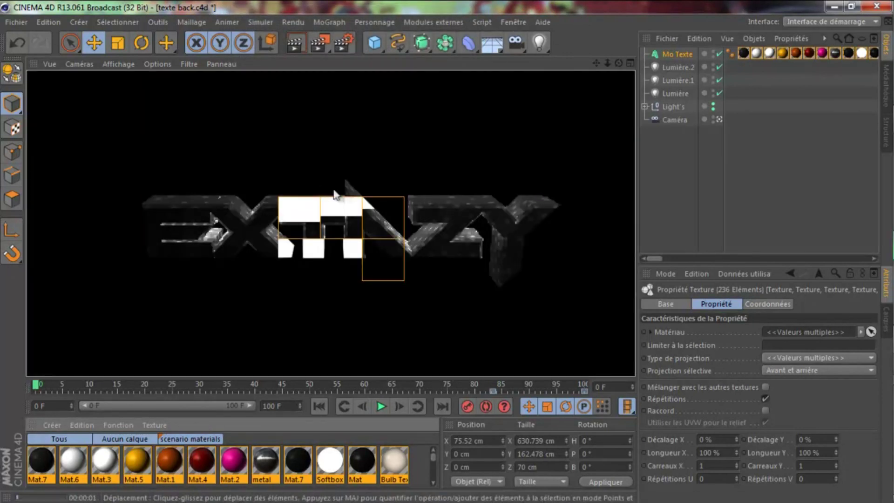
{"action": "left_click", "coordinate": [719, 170]}
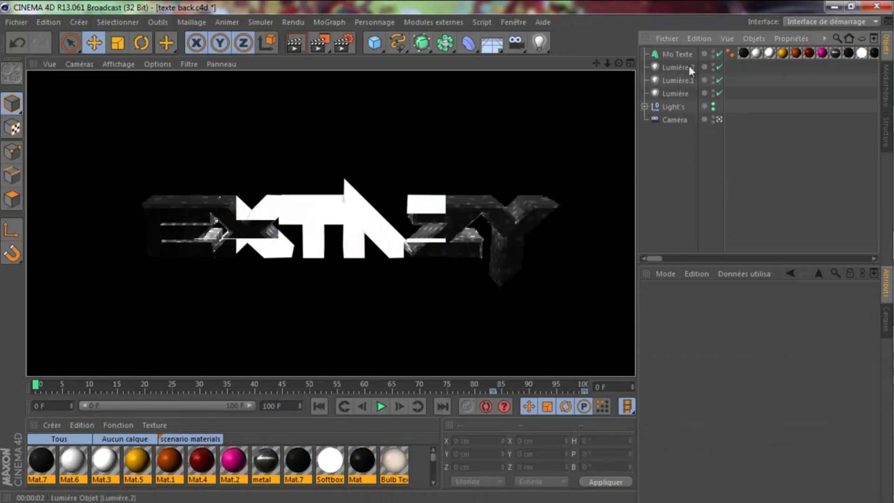
- Examine the last texture tags of the 3D text and render the view again
{"action": "left_click_drag", "start_coordinate": [654, 259], "coordinate": [879, 261]}
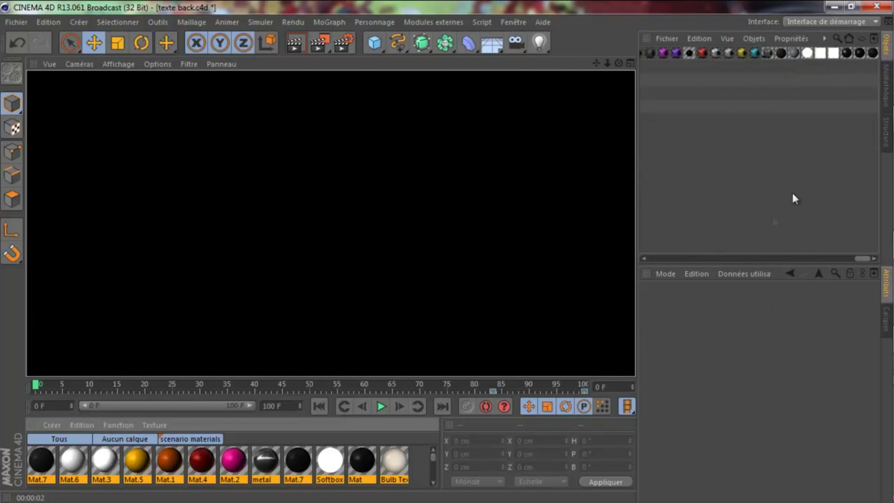
{"action": "left_click", "coordinate": [296, 43]}
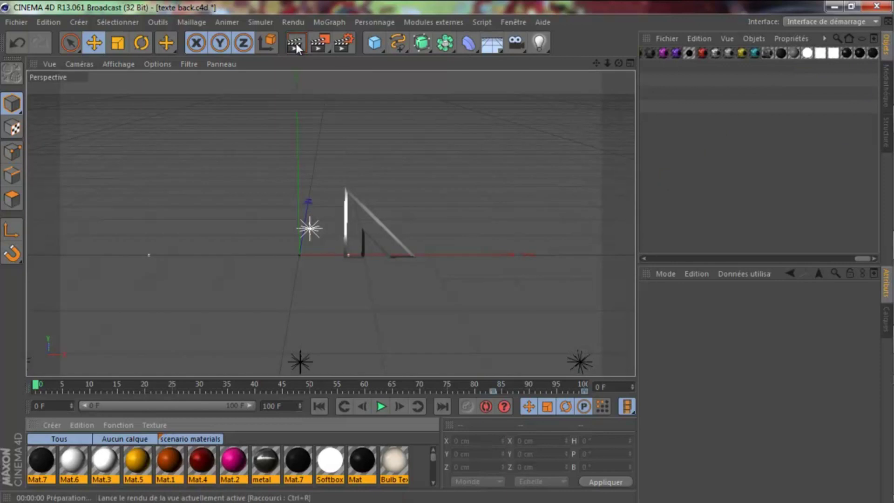
{"action": "left_click", "coordinate": [270, 204]}
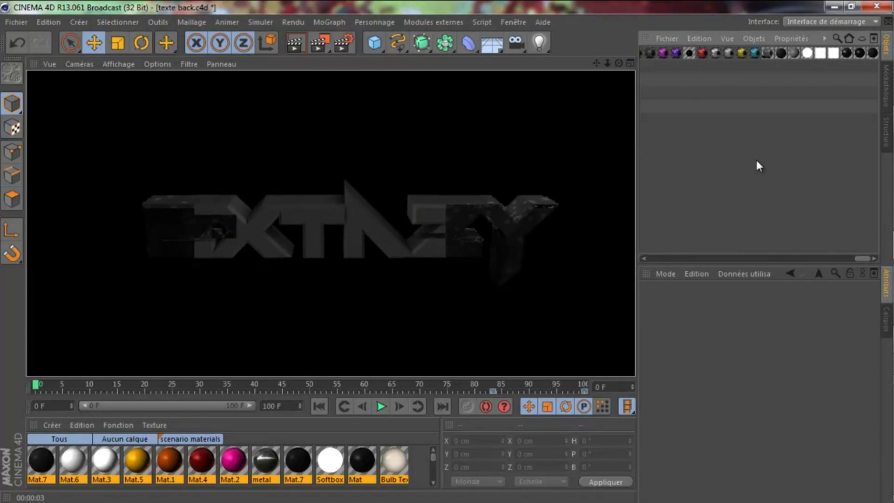
{"action": "left_click", "coordinate": [403, 250]}
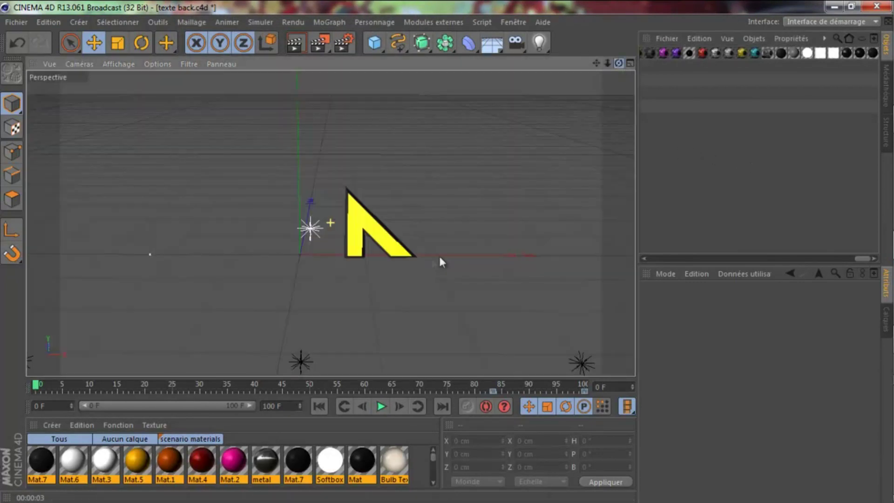
- Duplicate the textured 3D text by copying and pasting it
{"action": "left_click_drag", "start_coordinate": [397, 260], "coordinate": [446, 252]}
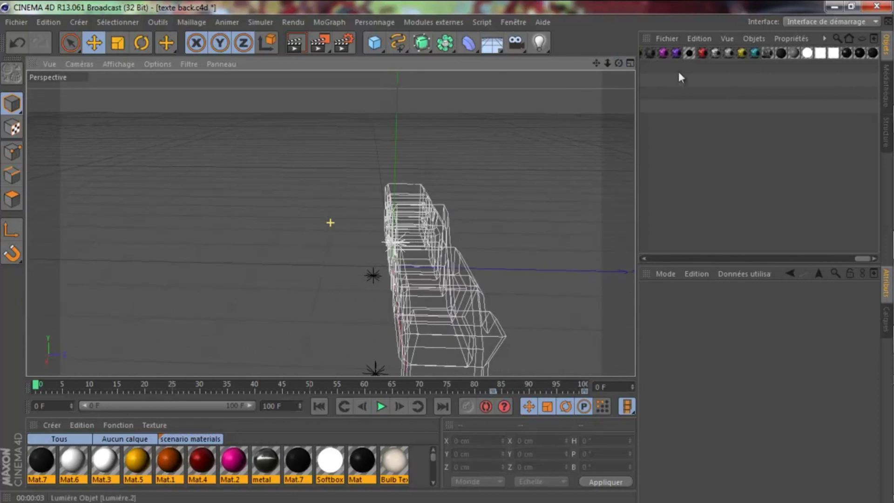
{"action": "left_click_drag", "start_coordinate": [857, 258], "coordinate": [610, 259]}
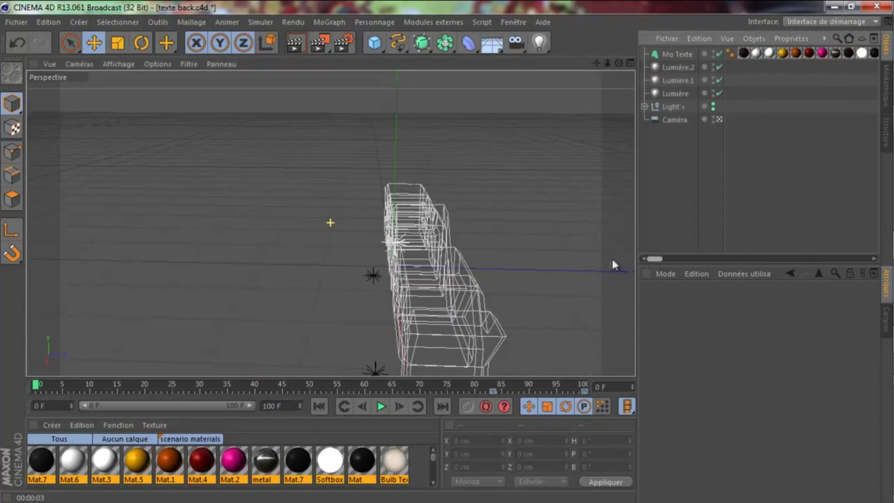
{"action": "left_click", "coordinate": [680, 54]}
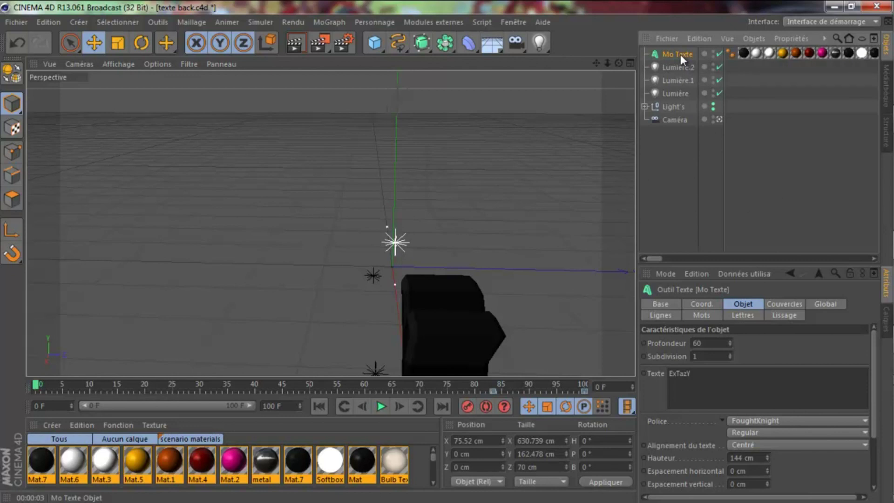
{"action": "key", "text": "ctrl+c"}
{"action": "key", "text": "ctrl+v"}
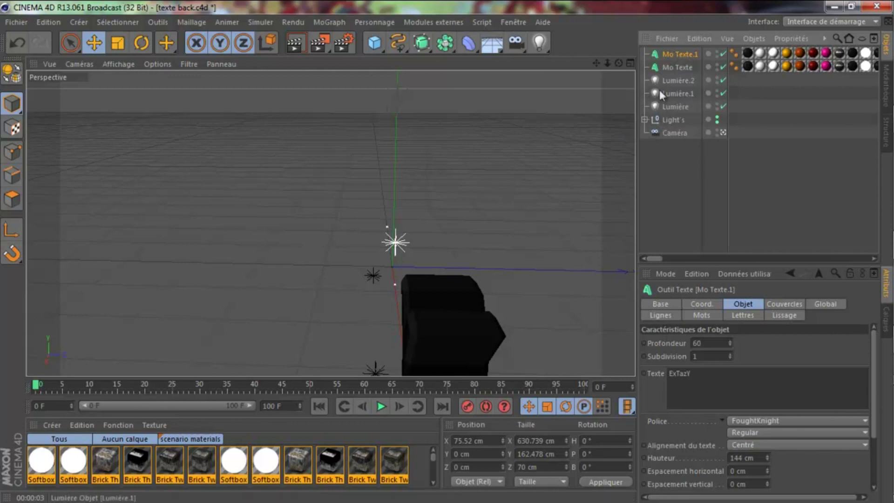
- Remove the first texture tags from the duplicate text one by one, from "Mat.7" onward, and deselect it
{"action": "left_click_drag", "start_coordinate": [747, 59], "coordinate": [749, 50]}
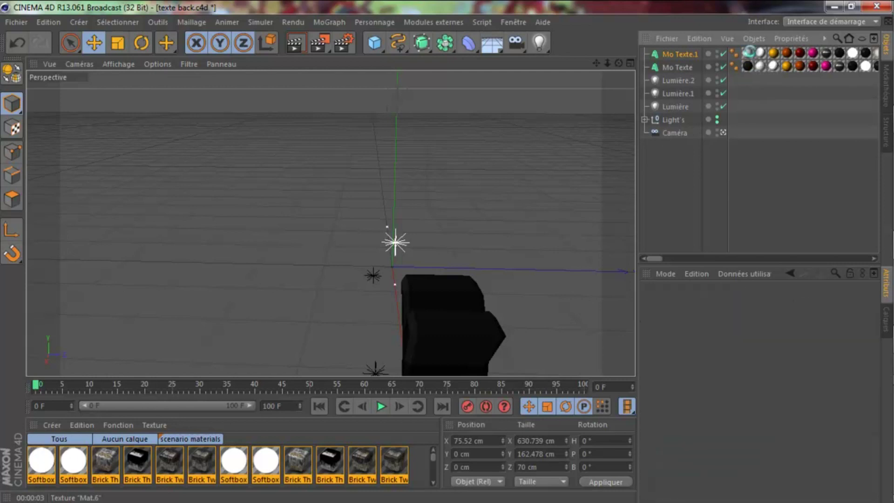
{"action": "double_click", "coordinate": [749, 52]}
{"action": "left_click", "coordinate": [750, 56]}
{"action": "left_click_drag", "start_coordinate": [751, 55], "coordinate": [747, 55]}
{"action": "left_click", "coordinate": [750, 57]}
{"action": "left_click", "coordinate": [750, 53]}
{"action": "left_click", "coordinate": [749, 53]}
{"action": "left_click", "coordinate": [749, 52]}
{"action": "left_click", "coordinate": [748, 52]}
{"action": "left_click", "coordinate": [750, 54]}
{"action": "left_click", "coordinate": [748, 54]}
{"action": "left_click", "coordinate": [747, 54]}
{"action": "left_click", "coordinate": [748, 54]}
{"action": "left_click", "coordinate": [748, 54]}
{"action": "left_click", "coordinate": [747, 54]}
{"action": "left_click", "coordinate": [746, 54]}
{"action": "left_click", "coordinate": [747, 54]}
{"action": "left_click", "coordinate": [747, 55]}
{"action": "left_click", "coordinate": [748, 54]}
{"action": "left_click", "coordinate": [747, 55]}
{"action": "left_click", "coordinate": [747, 54]}
{"action": "left_click", "coordinate": [748, 54]}
{"action": "left_click", "coordinate": [747, 55]}
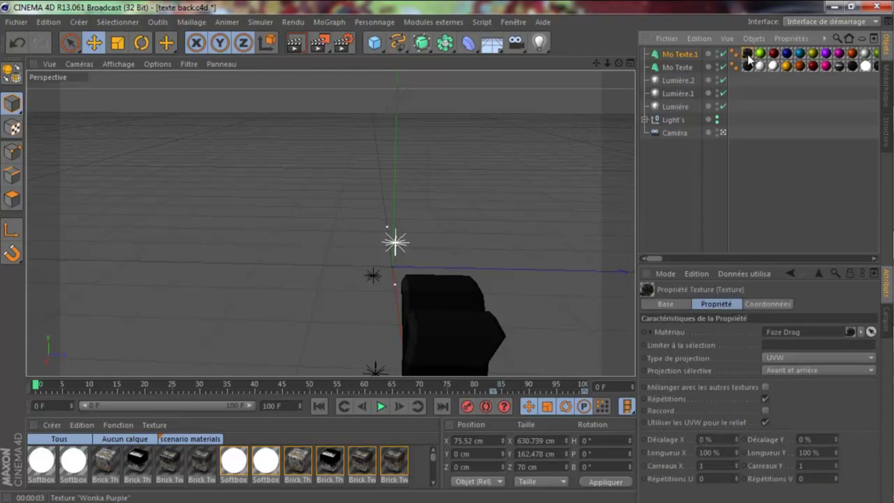
{"action": "left_click", "coordinate": [768, 201]}
{"action": "mouse_move", "coordinate": [651, 258]}
{"action": "left_mouse_down"}
{"action": "mouse_move", "coordinate": [824, 256]}
{"action": "mouse_move", "coordinate": [640, 259]}
{"action": "left_mouse_up"}
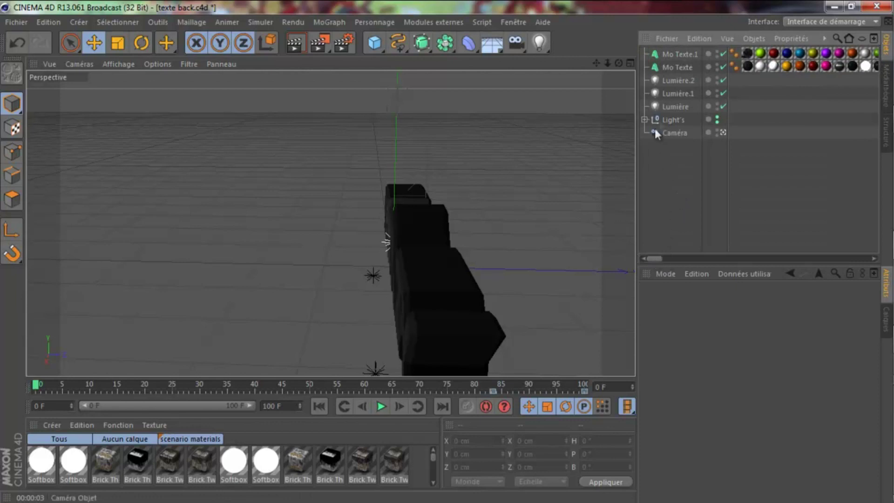
- Select the duplicate text and set its depth to 35
{"action": "left_click", "coordinate": [677, 54]}
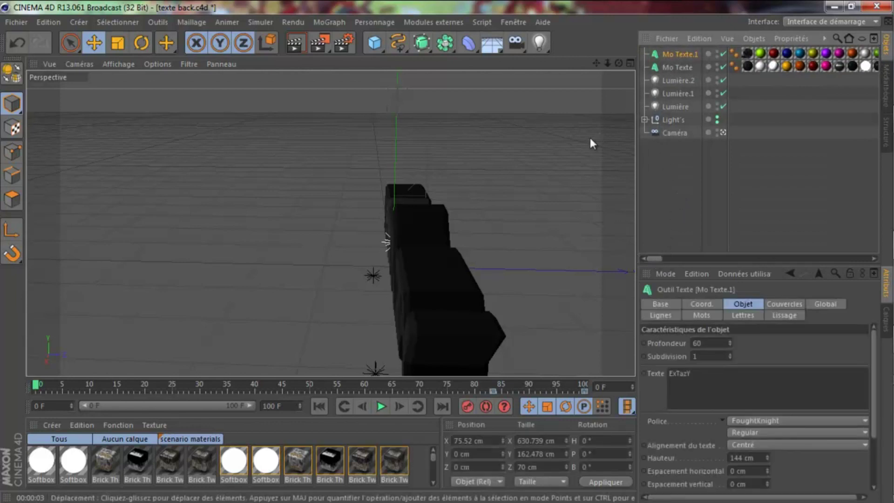
{"action": "left_click_drag", "start_coordinate": [618, 63], "coordinate": [532, 253]}
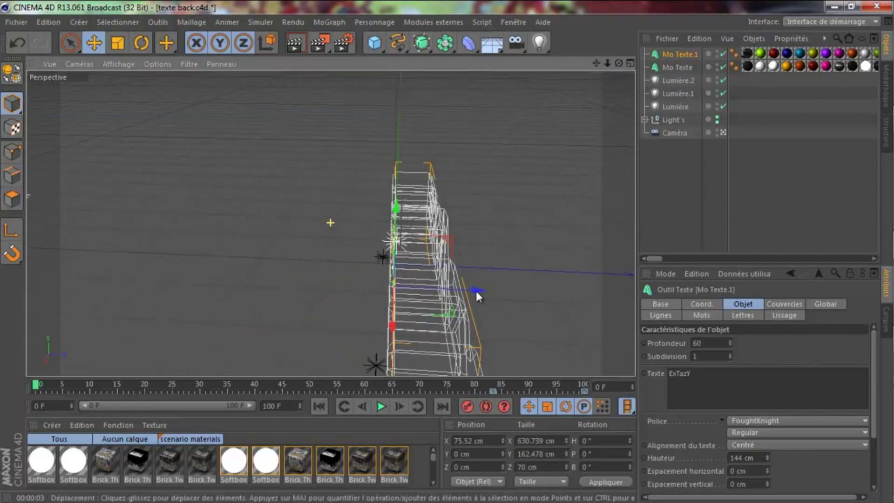
{"action": "left_click", "coordinate": [730, 345]}
{"action": "left_click_drag", "start_coordinate": [729, 343], "coordinate": [730, 343]}
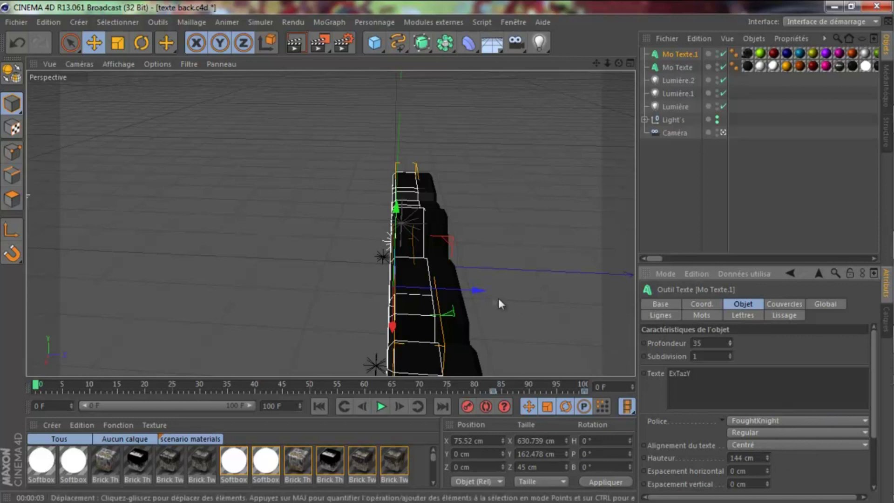
- Move the duplicate text to about 11.8 cm on Z and 8 cm on Y, shift it slightly along X, and deselect it
{"action": "left_click_drag", "start_coordinate": [479, 289], "coordinate": [482, 290]}
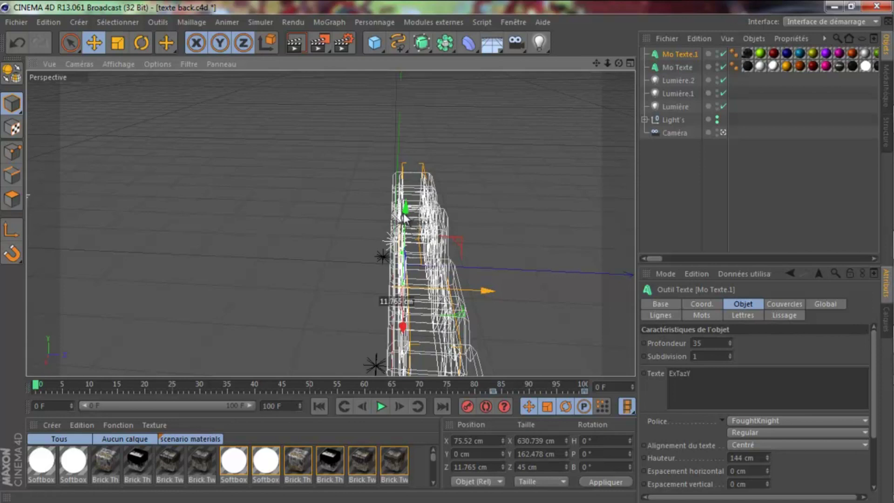
{"action": "left_click_drag", "start_coordinate": [405, 212], "coordinate": [405, 205]}
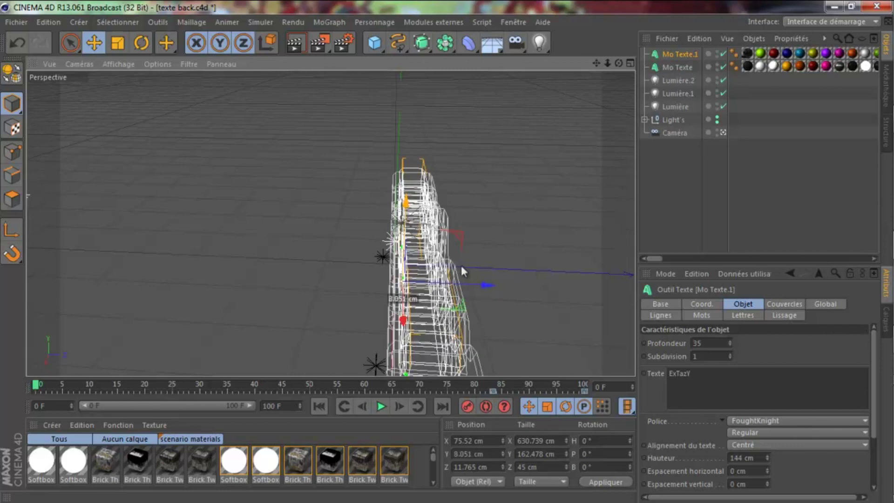
{"action": "left_click", "coordinate": [405, 323]}
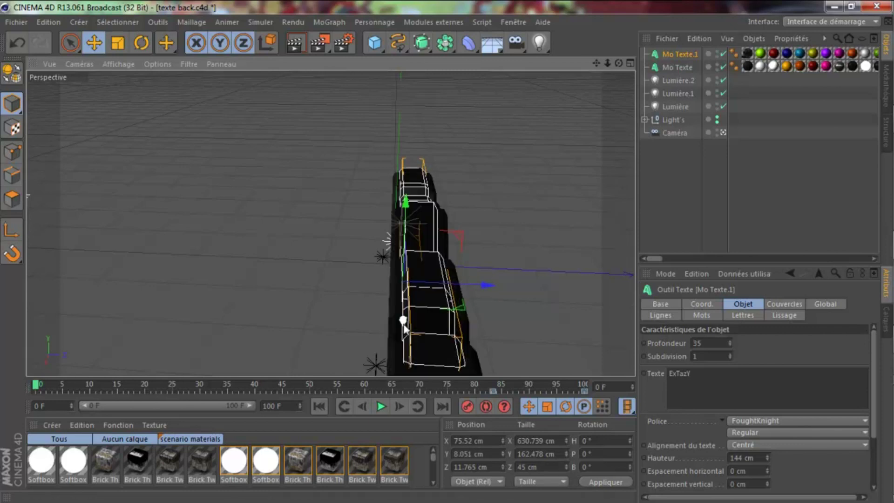
{"action": "mouse_move", "coordinate": [403, 320]}
{"action": "left_mouse_down"}
{"action": "mouse_move", "coordinate": [462, 329]}
{"action": "mouse_move", "coordinate": [402, 314]}
{"action": "left_mouse_up"}
{"action": "left_click", "coordinate": [725, 218]}
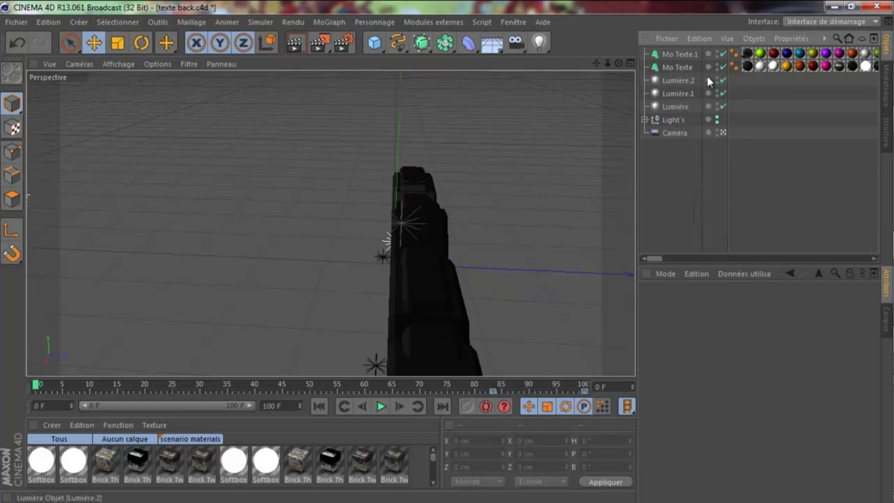
- Apply the black-and-green material to the duplicate text as its last texture tag
{"action": "left_click_drag", "start_coordinate": [655, 260], "coordinate": [800, 257]}
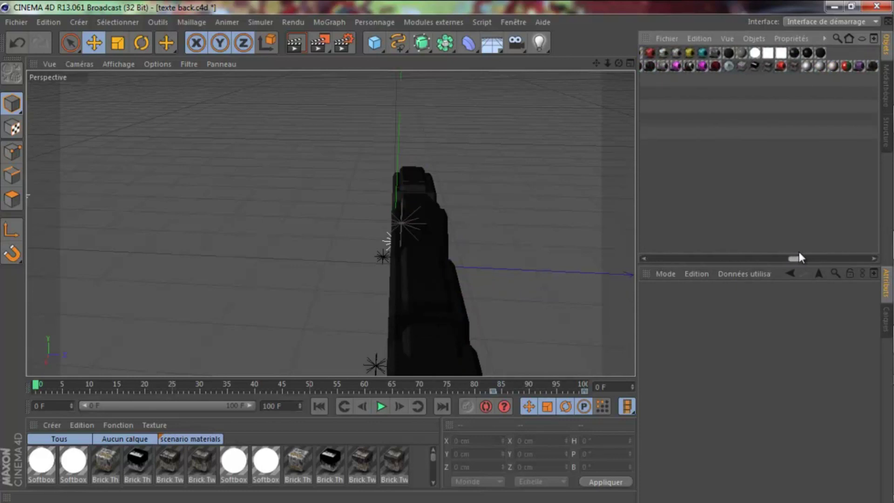
{"action": "scroll", "coordinate": [365, 460], "scroll_direction": "down", "scroll_amount": 3}
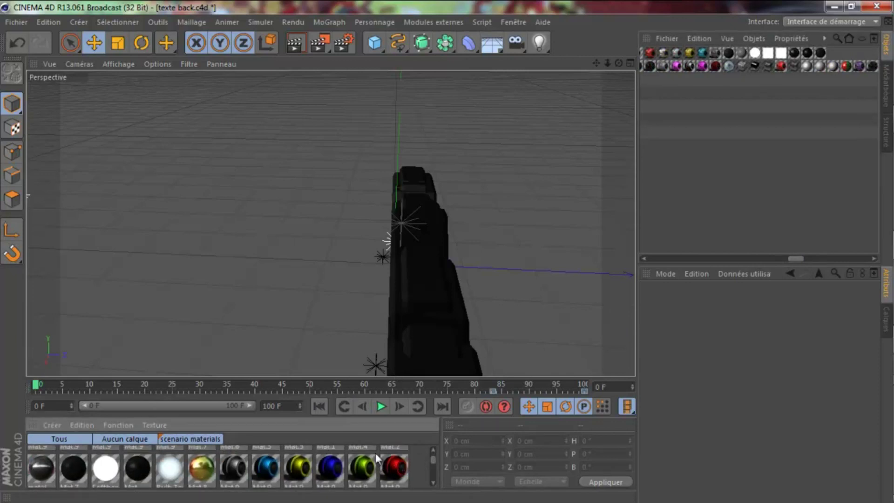
{"action": "scroll", "coordinate": [375, 453], "scroll_direction": "down", "scroll_amount": 2}
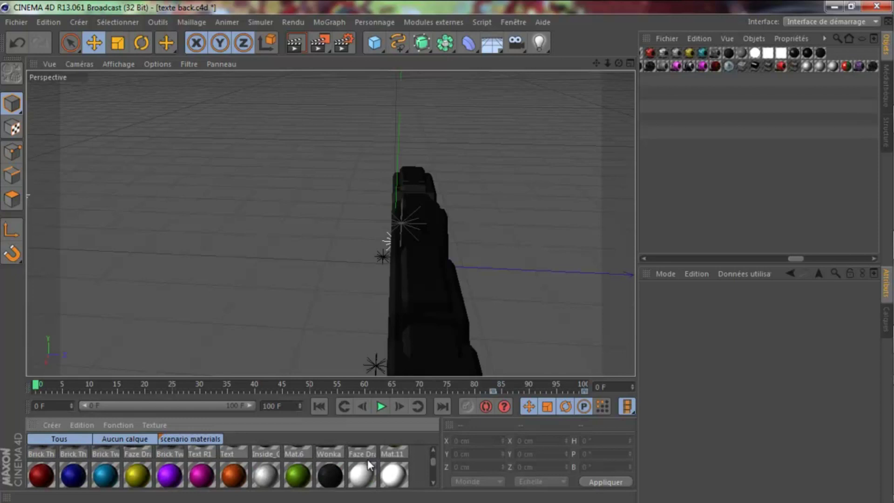
{"action": "scroll", "coordinate": [363, 461], "scroll_direction": "down", "scroll_amount": 1}
{"action": "scroll", "coordinate": [361, 461], "scroll_direction": "up", "scroll_amount": 1}
{"action": "scroll", "coordinate": [308, 472], "scroll_direction": "down", "scroll_amount": 1}
{"action": "mouse_move", "coordinate": [264, 480]}
{"action": "left_mouse_down"}
{"action": "mouse_move", "coordinate": [384, 406]}
{"action": "mouse_move", "coordinate": [715, 103]}
{"action": "mouse_move", "coordinate": [820, 65]}
{"action": "left_mouse_up"}
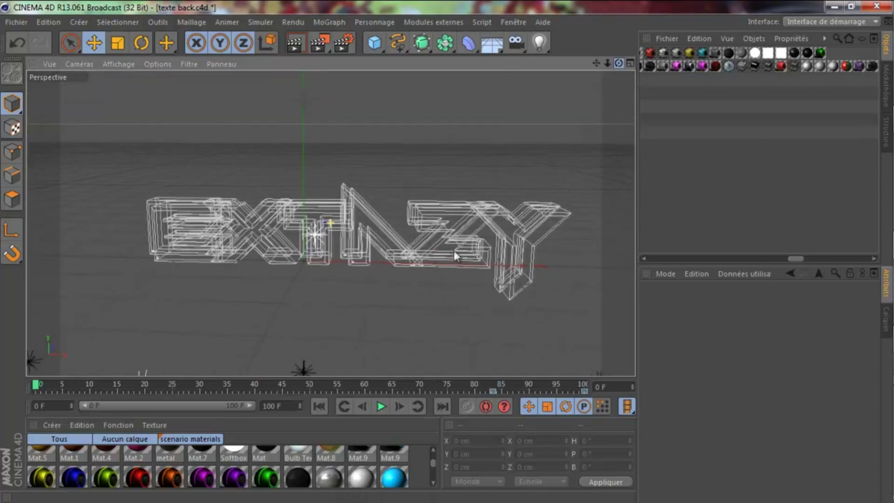
- Render a preview of the two-colour text in the perspective view, accepting the missing textures, and clear it
{"action": "left_click_drag", "start_coordinate": [453, 250], "coordinate": [448, 252]}
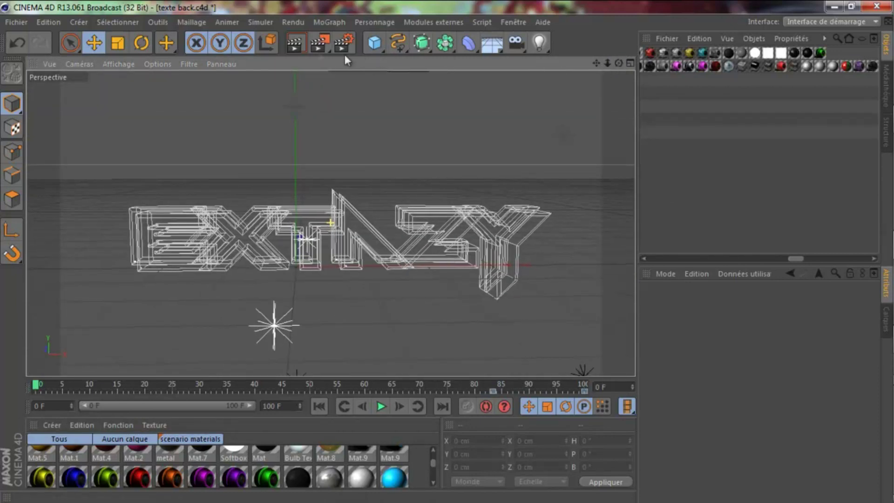
{"action": "left_click", "coordinate": [294, 43]}
{"action": "left_click", "coordinate": [320, 43]}
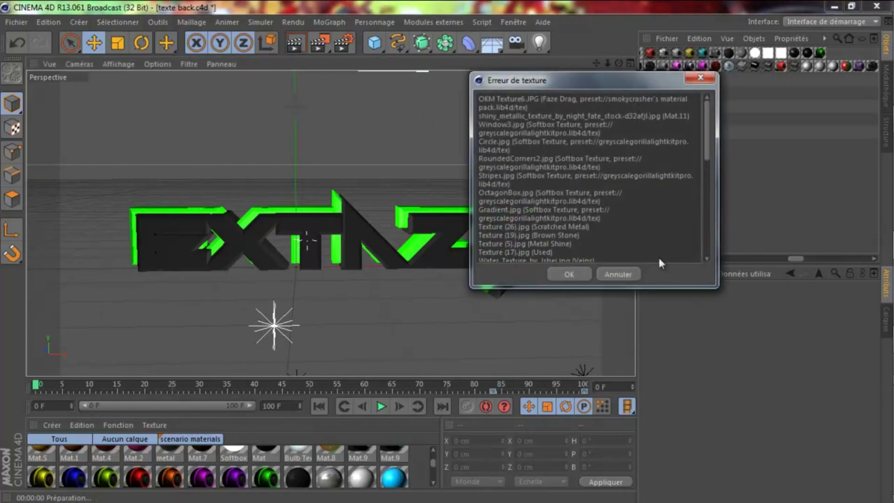
{"action": "left_click", "coordinate": [571, 275]}
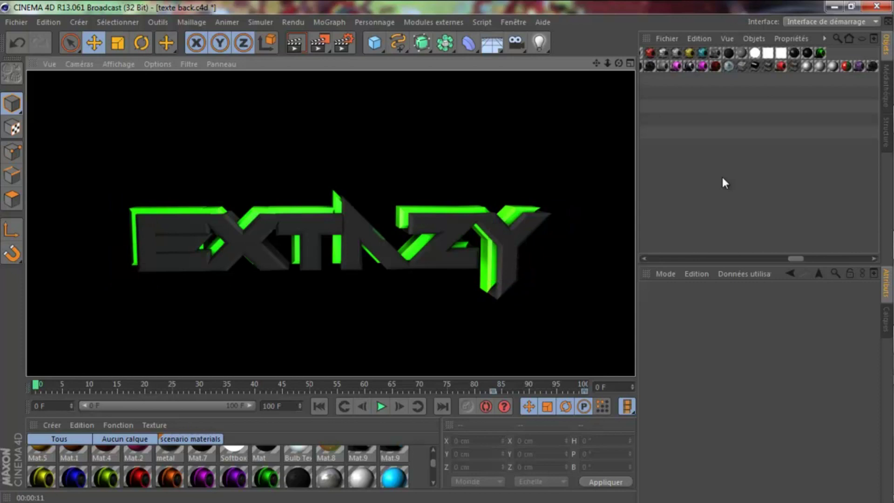
{"action": "left_click", "coordinate": [722, 178]}
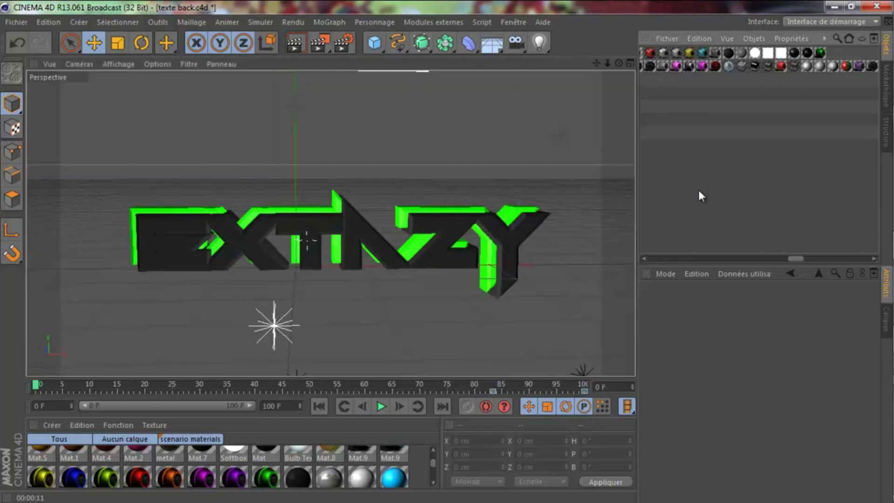
- Enable image saving in the render settings and set the output file to "texte back" on the Desktop
{"action": "left_click", "coordinate": [345, 42]}
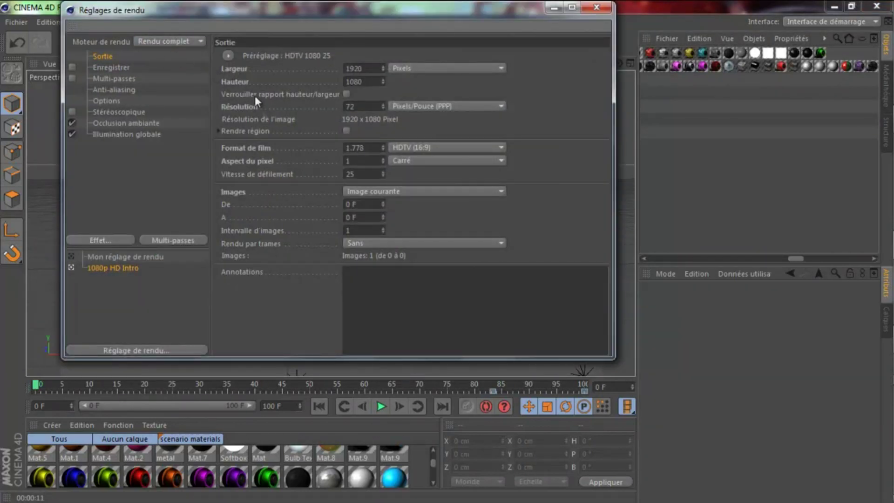
{"action": "left_click", "coordinate": [119, 67]}
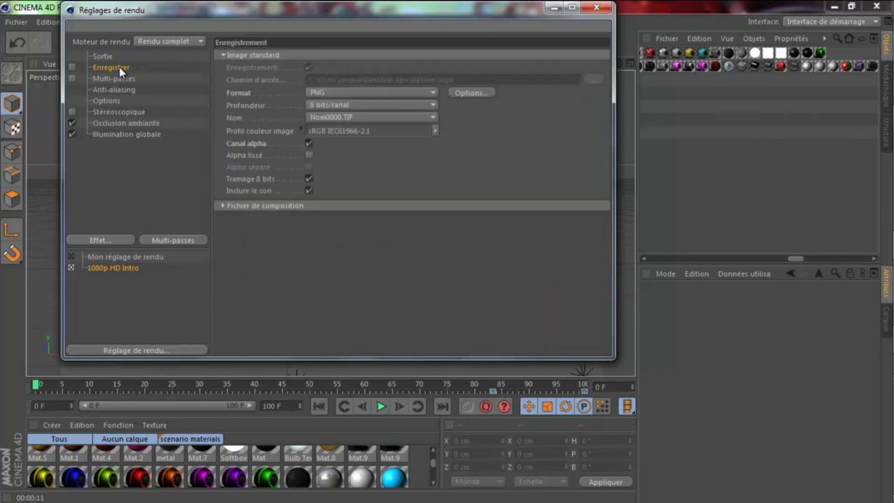
{"action": "left_click", "coordinate": [72, 66]}
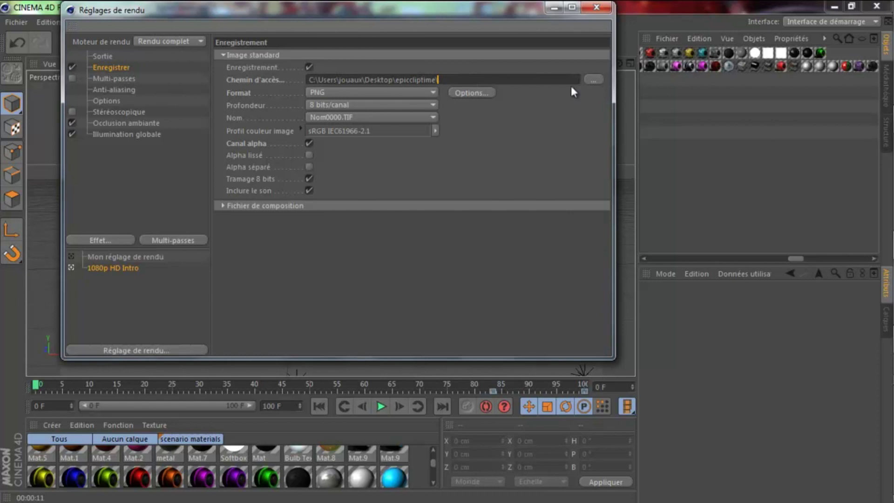
{"action": "left_click", "coordinate": [595, 80]}
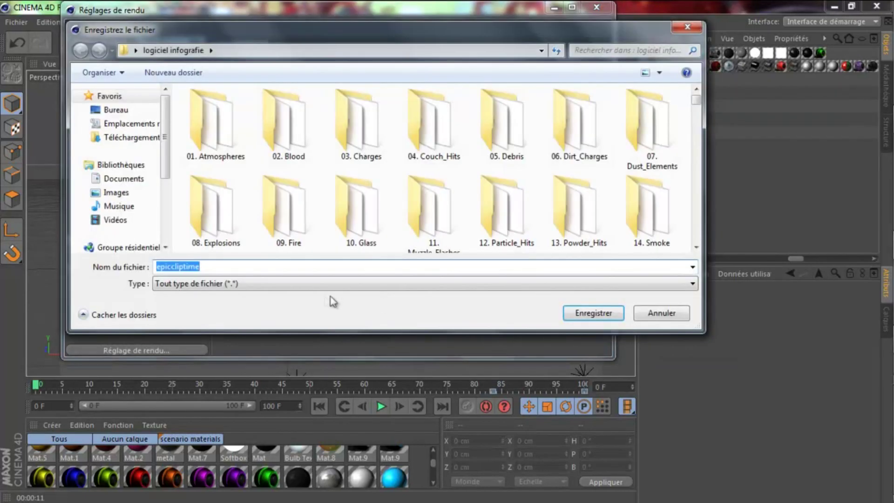
{"action": "left_click", "coordinate": [114, 110]}
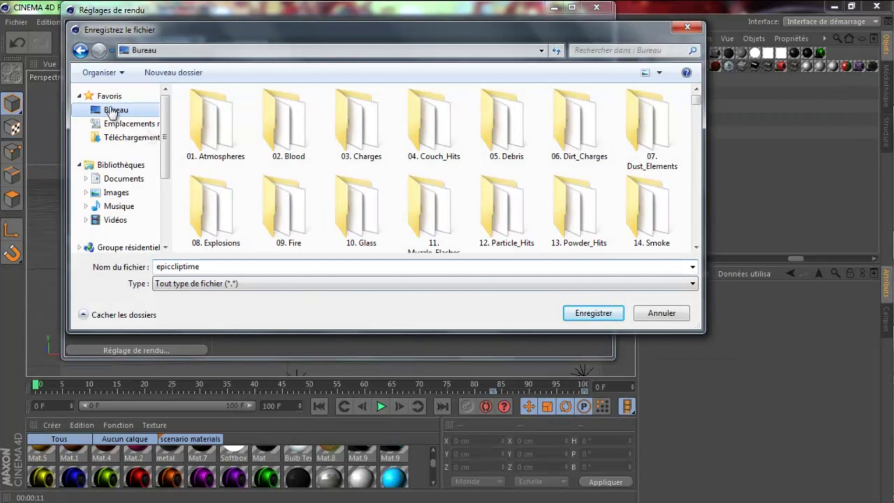
{"action": "double_click", "coordinate": [212, 267]}
{"action": "key", "text": "BackSpace"}
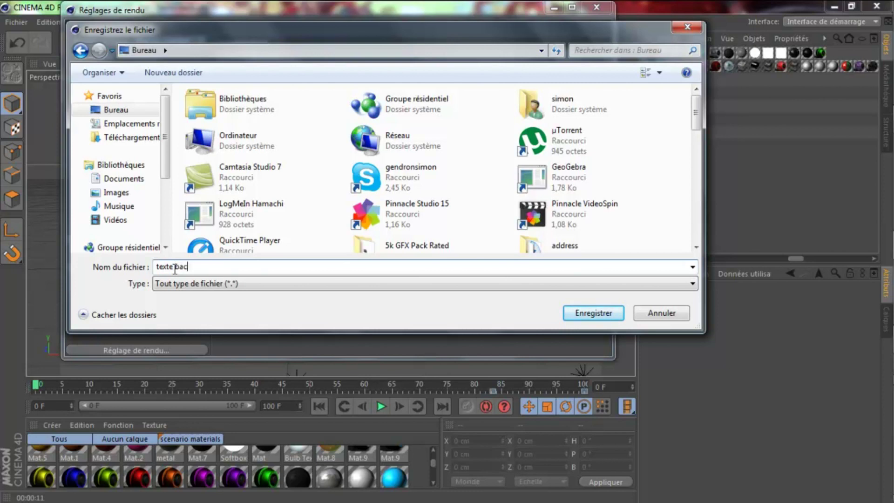
{"action": "left_click", "coordinate": [582, 313]}
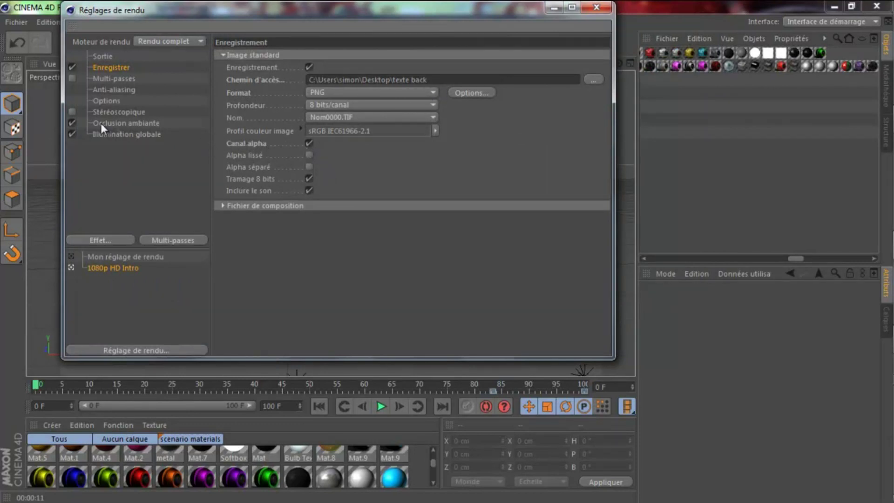
- Review the other render settings, from ambient occlusion and anti-aliasing to the output size, and close the settings
{"action": "left_click", "coordinate": [135, 134]}
{"action": "left_click", "coordinate": [131, 122]}
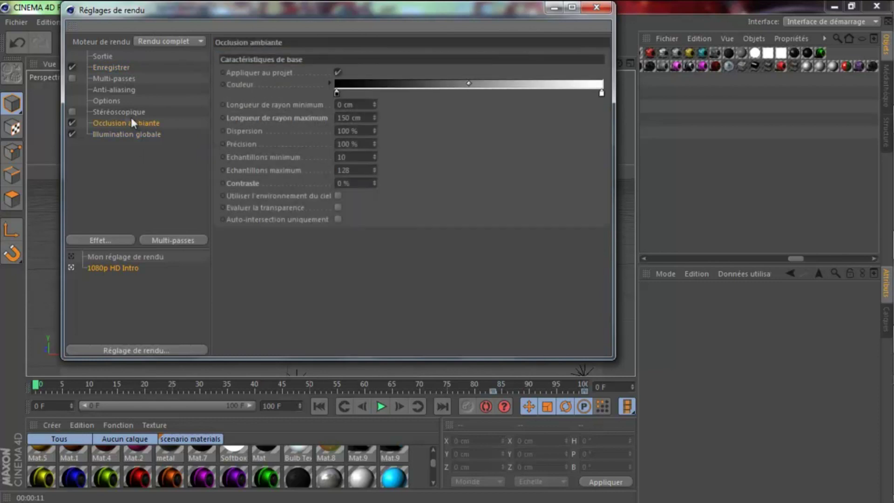
{"action": "left_click", "coordinate": [121, 111]}
{"action": "left_click", "coordinate": [115, 100]}
{"action": "left_click", "coordinate": [112, 88]}
{"action": "left_click", "coordinate": [112, 68]}
{"action": "left_click", "coordinate": [112, 55]}
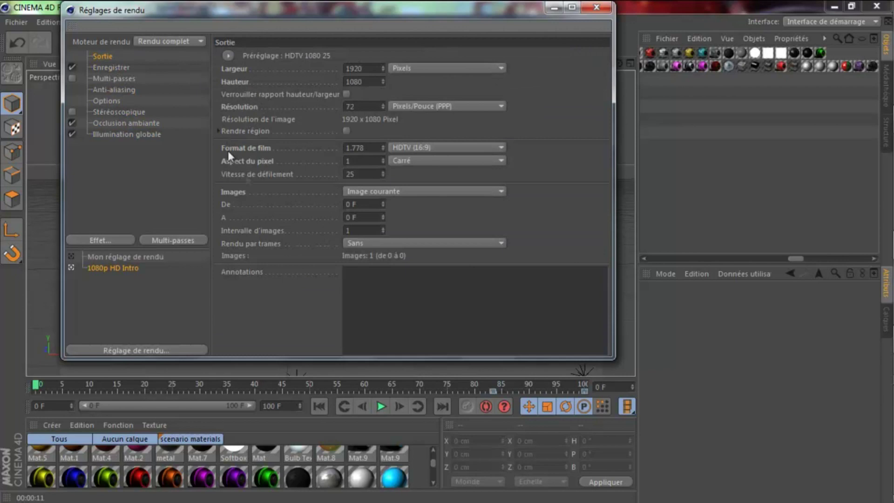
{"action": "left_click", "coordinate": [596, 7]}
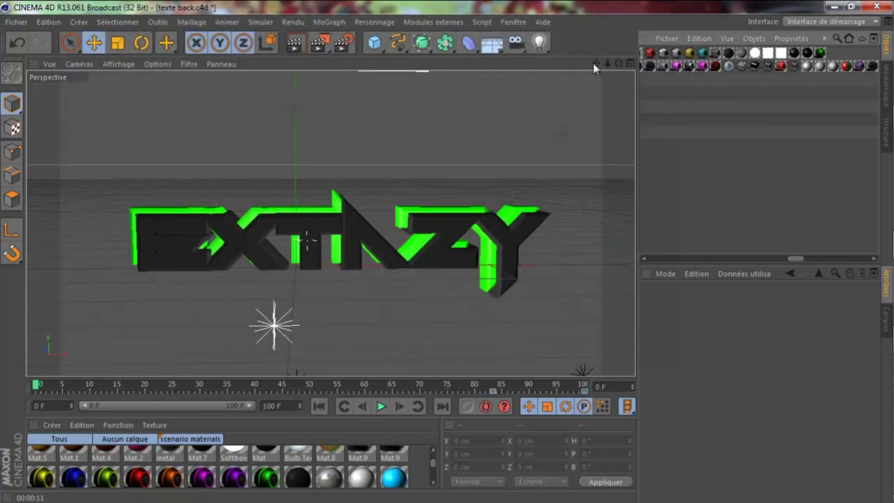
- Render the text to the Picture Viewer from a slightly adjusted angle, accepting the missing textures, and minimize the viewer
{"action": "left_click_drag", "start_coordinate": [440, 250], "coordinate": [446, 252]}
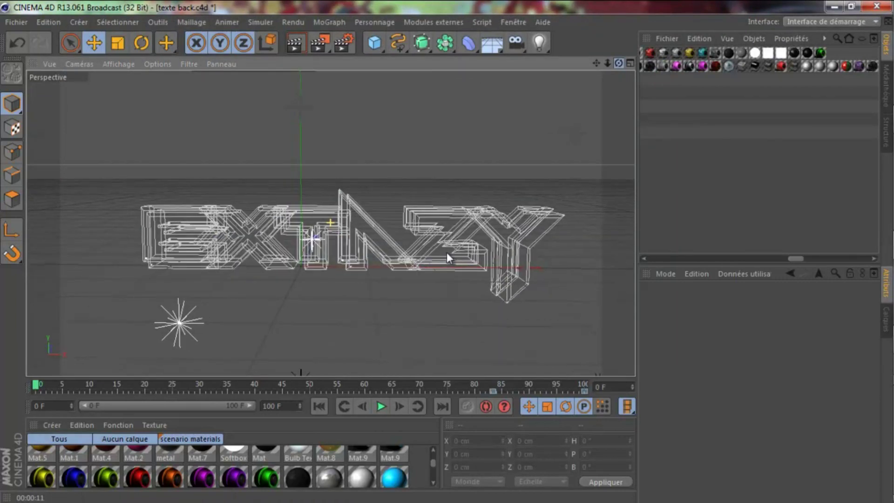
{"action": "left_click", "coordinate": [324, 44]}
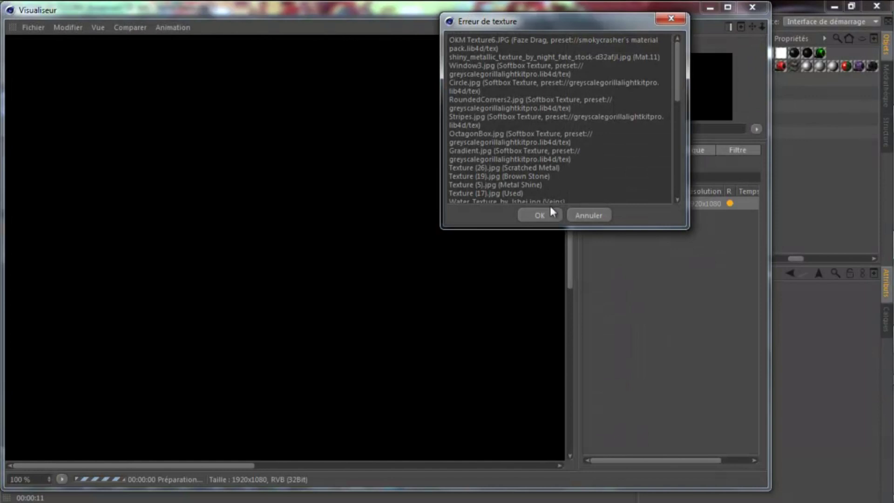
{"action": "left_click", "coordinate": [550, 212]}
{"action": "scroll", "coordinate": [520, 231], "scroll_direction": "up", "scroll_amount": 1}
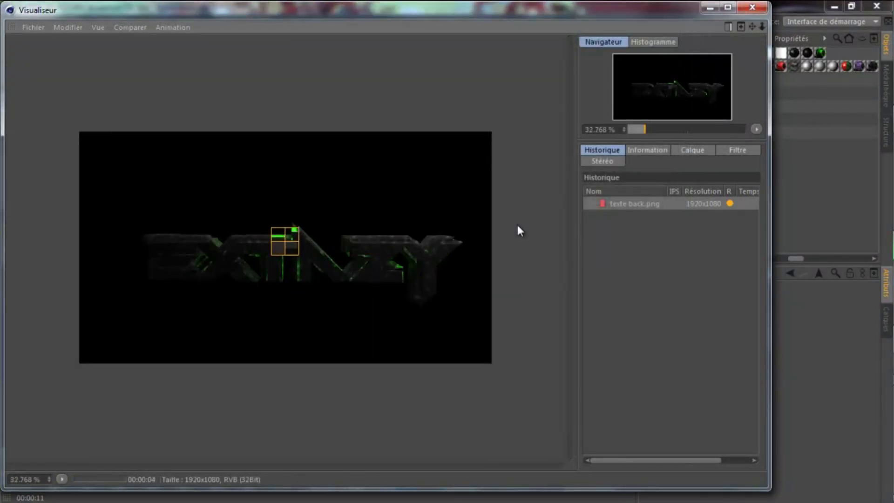
{"action": "left_click", "coordinate": [710, 7]}
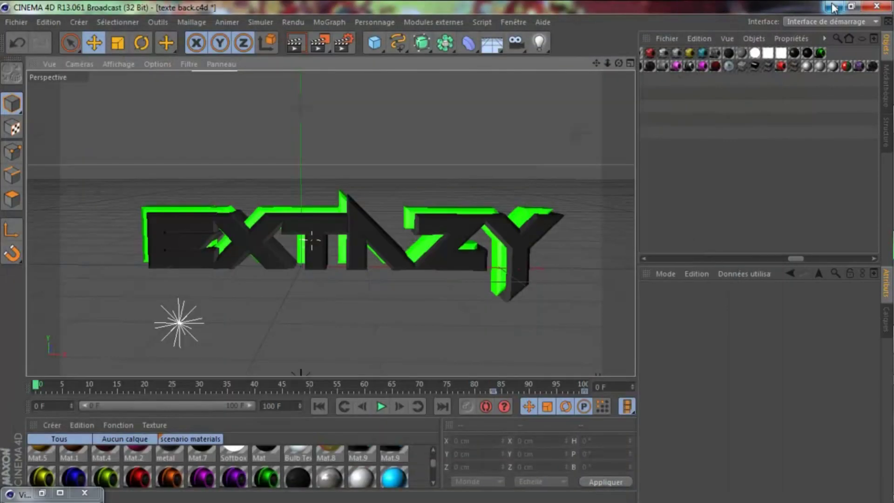
- Switch to the desktop and look over the background images in the "pack pour background ThExTaxY" folder
{"action": "left_click", "coordinate": [832, 6]}
{"action": "left_click_drag", "start_coordinate": [679, 177], "coordinate": [630, 54]}
{"action": "double_click", "coordinate": [617, 27]}
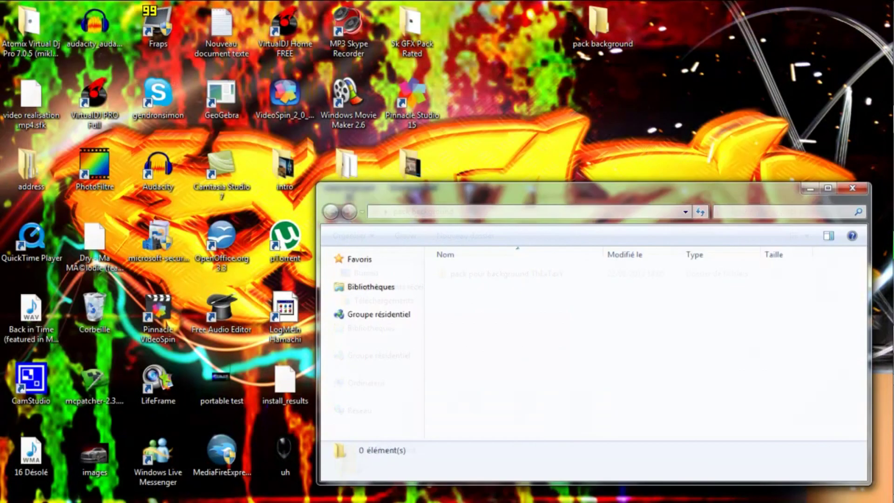
{"action": "mouse_move", "coordinate": [881, 124]}
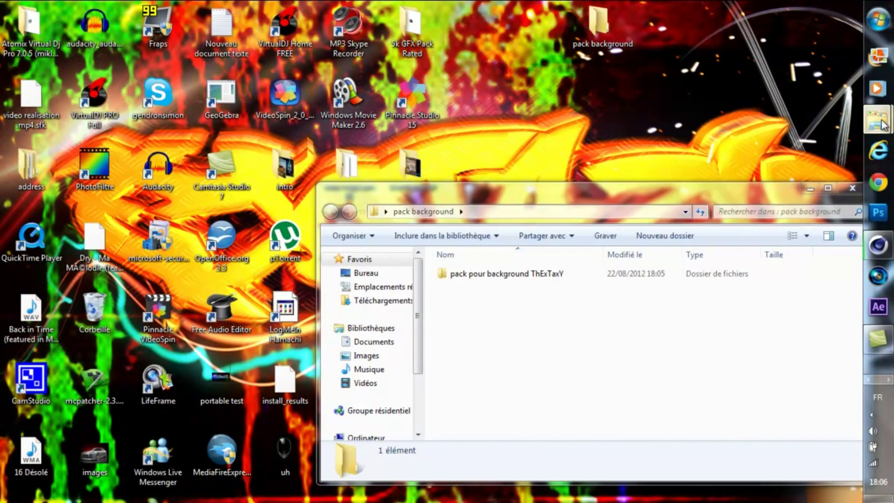
{"action": "left_click_drag", "start_coordinate": [592, 191], "coordinate": [505, 188]}
{"action": "left_click", "coordinate": [772, 186]}
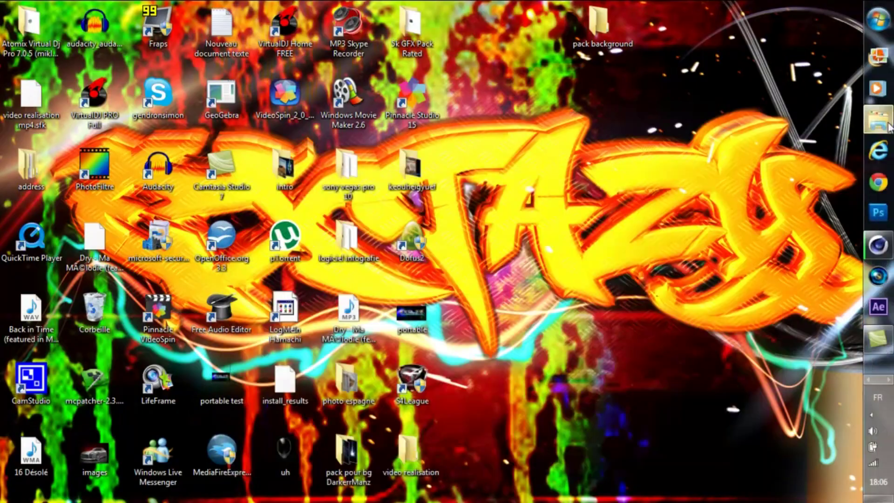
{"action": "left_click", "coordinate": [887, 124]}
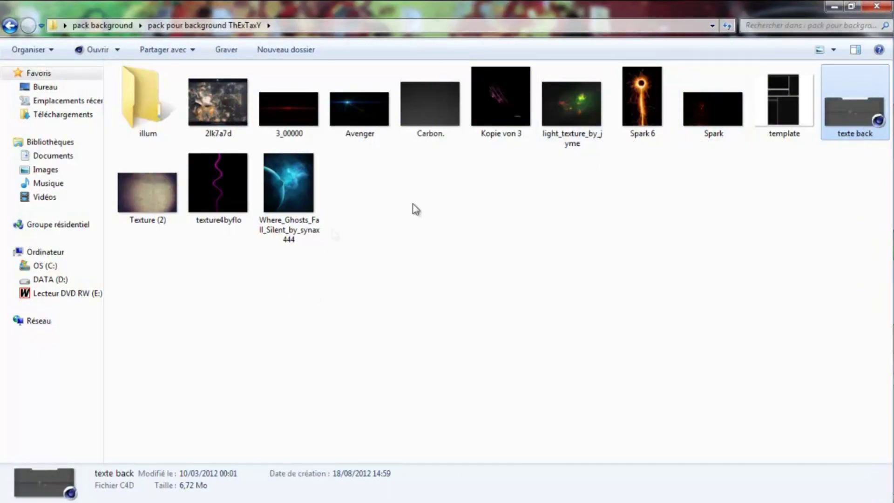
{"action": "left_click", "coordinate": [719, 272]}
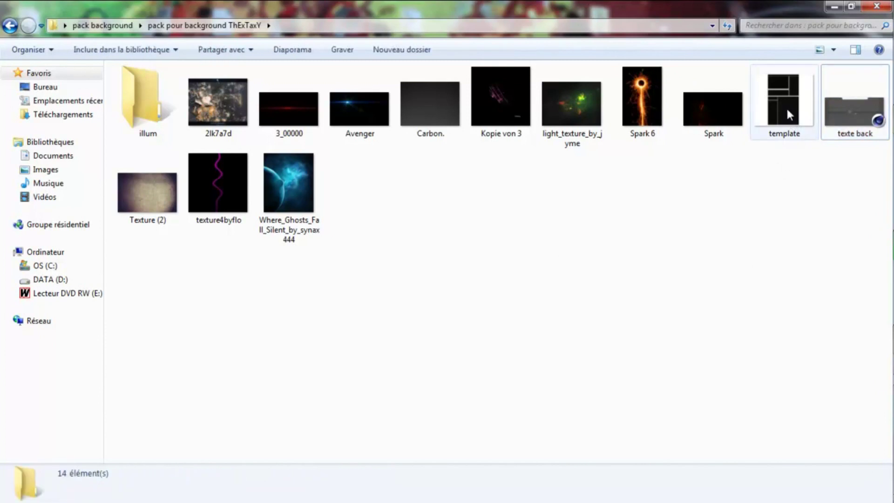
{"action": "left_click", "coordinate": [847, 6]}
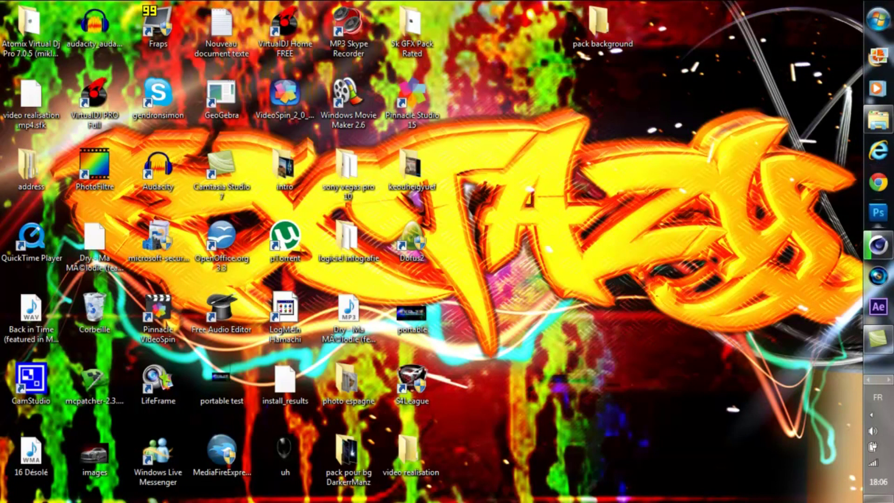
- Launch Photoshop, check the completed "texte back.png" render in Cinema 4D, close its viewer and minimize Cinema 4D
{"action": "left_click", "coordinate": [878, 214]}
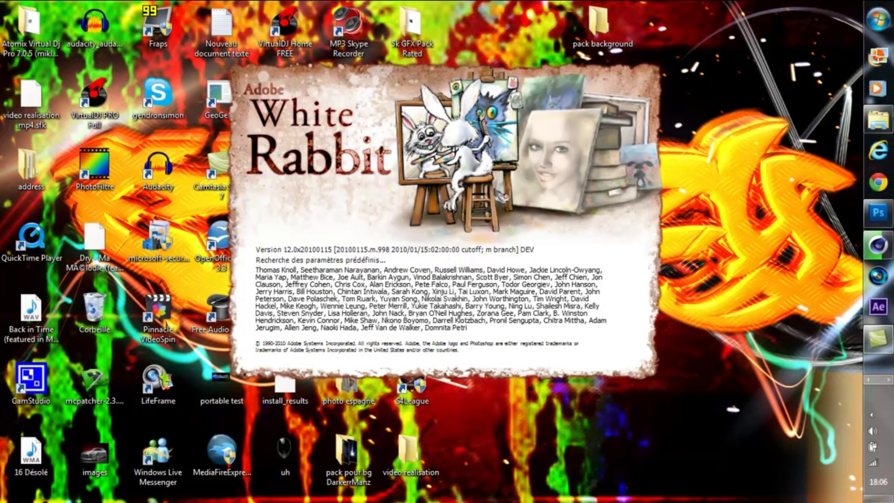
{"action": "left_click", "coordinate": [884, 251]}
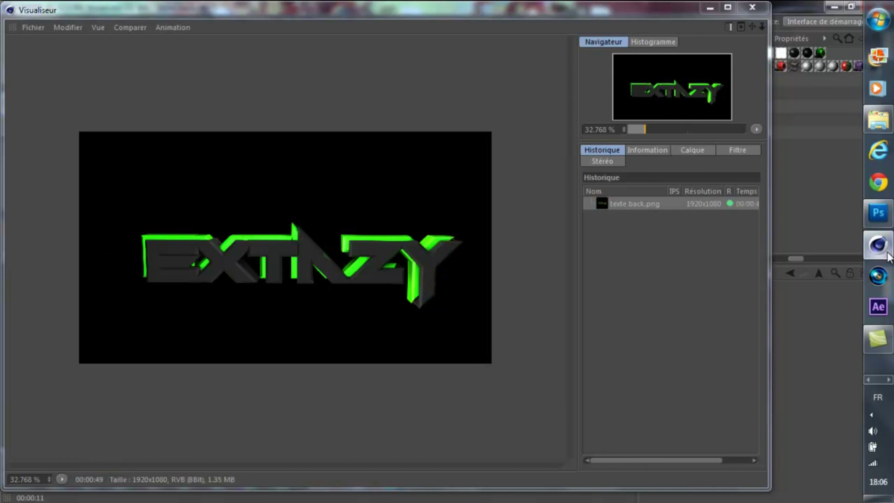
{"action": "left_click", "coordinate": [752, 7]}
{"action": "left_click", "coordinate": [832, 7]}
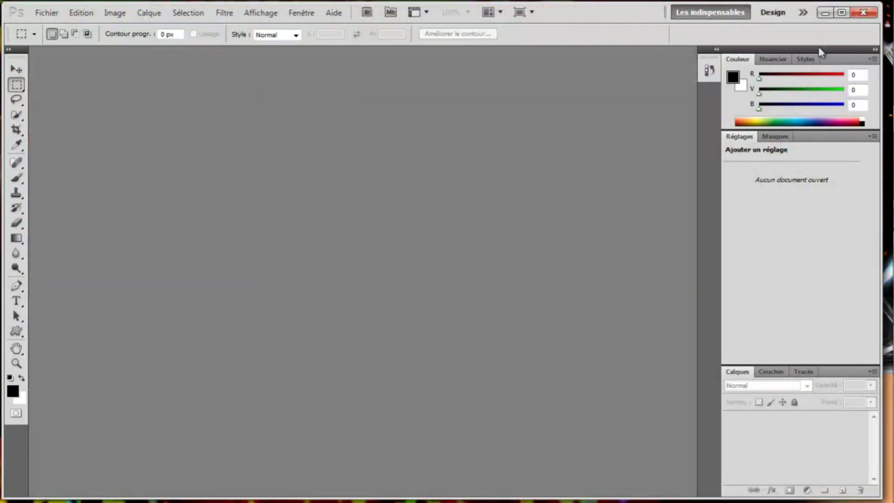
- Check the desktop for the saved "texte back" image and close Cinema 4D
{"action": "left_click", "coordinate": [825, 13]}
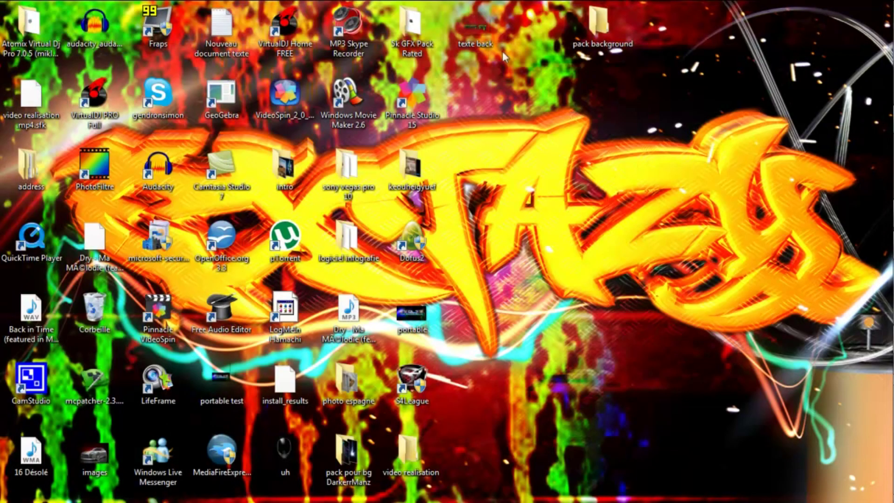
{"action": "mouse_move", "coordinate": [890, 205]}
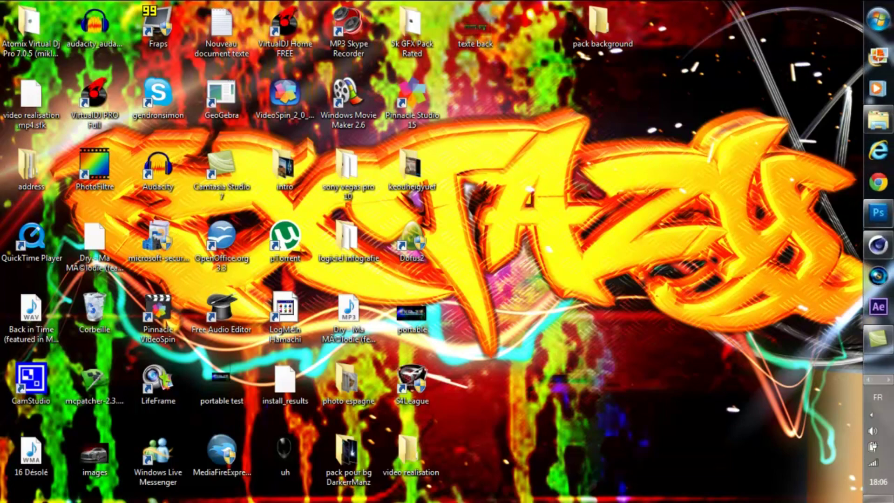
{"action": "left_click", "coordinate": [883, 217]}
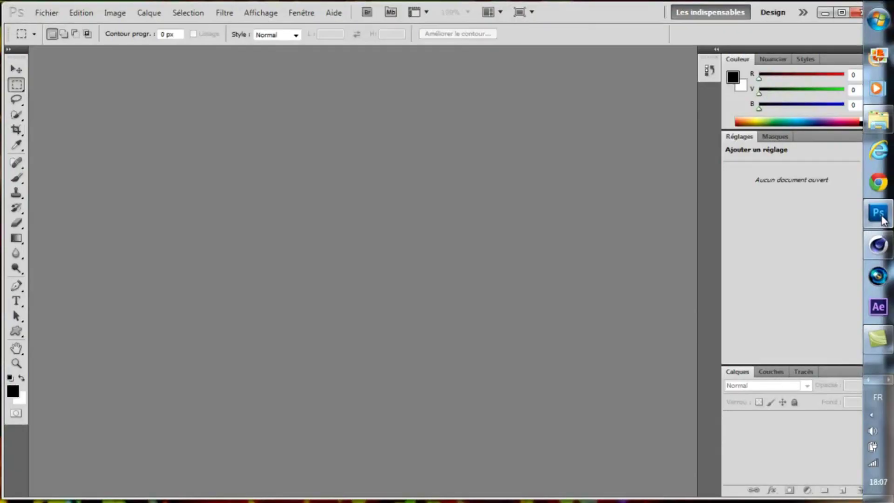
{"action": "left_click", "coordinate": [878, 246]}
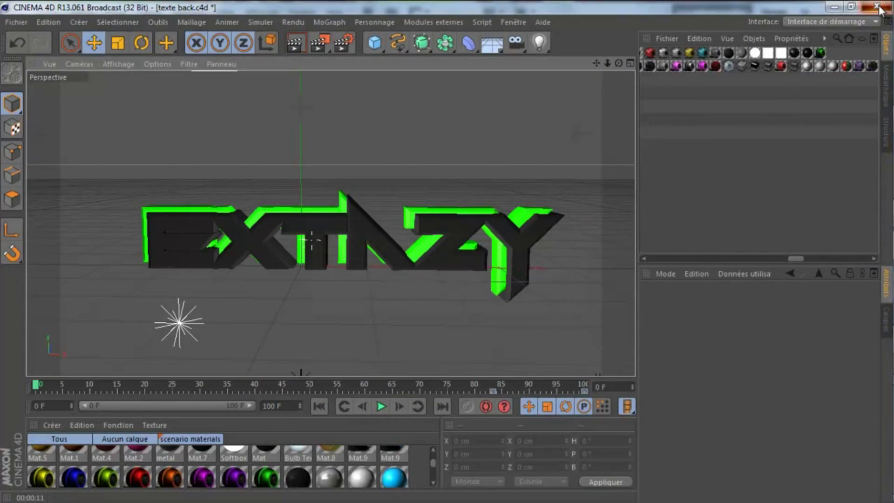
{"action": "left_click", "coordinate": [877, 7]}
{"action": "left_click", "coordinate": [514, 303]}
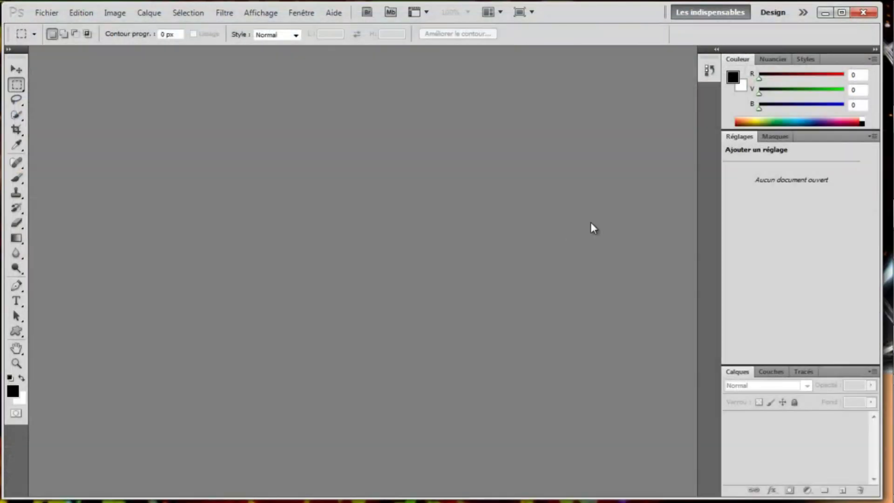
- Open the template image from the "pack pour background ThExTaxY" folder in Photoshop
{"action": "left_click", "coordinate": [825, 12]}
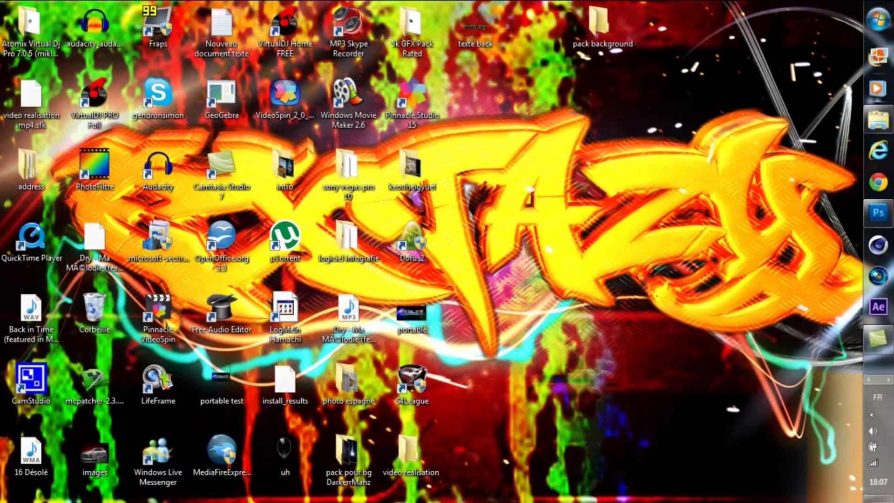
{"action": "left_click", "coordinate": [887, 126]}
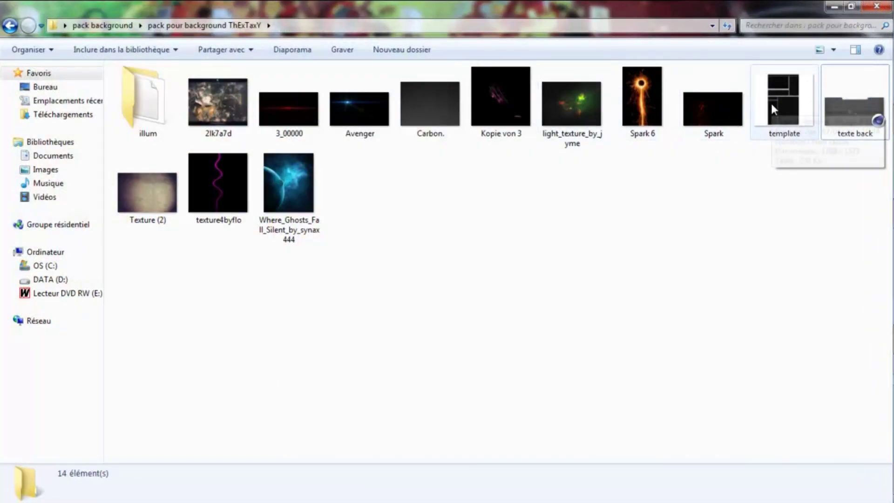
{"action": "left_click_drag", "start_coordinate": [771, 108], "coordinate": [451, 210]}
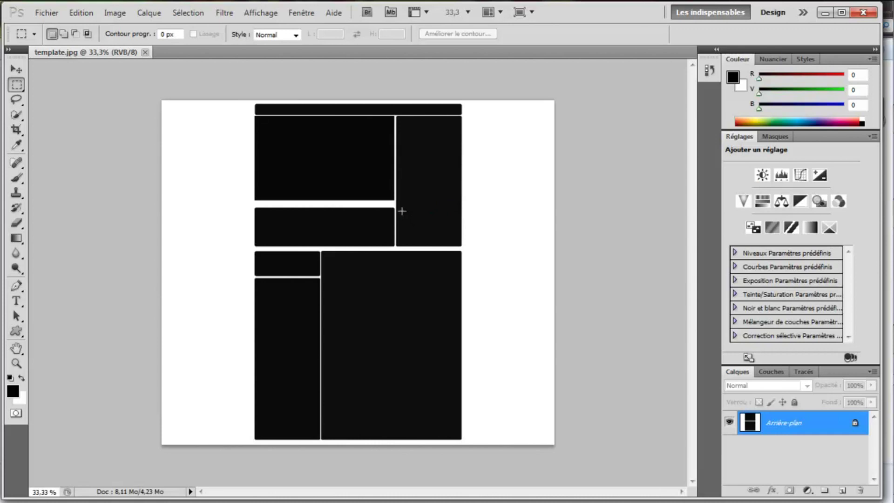
- Maximize the window, choose the Move tool and convert the locked background of the template into a regular layer
{"action": "left_click", "coordinate": [17, 69]}
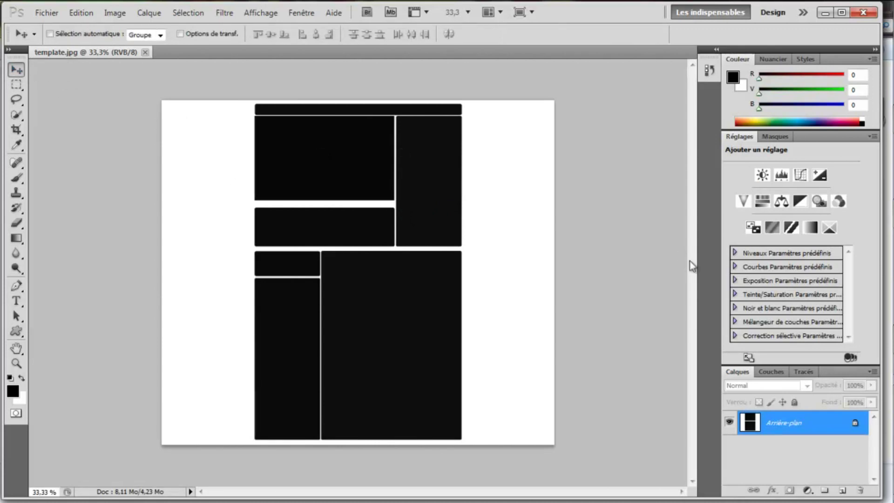
{"action": "left_click", "coordinate": [841, 12]}
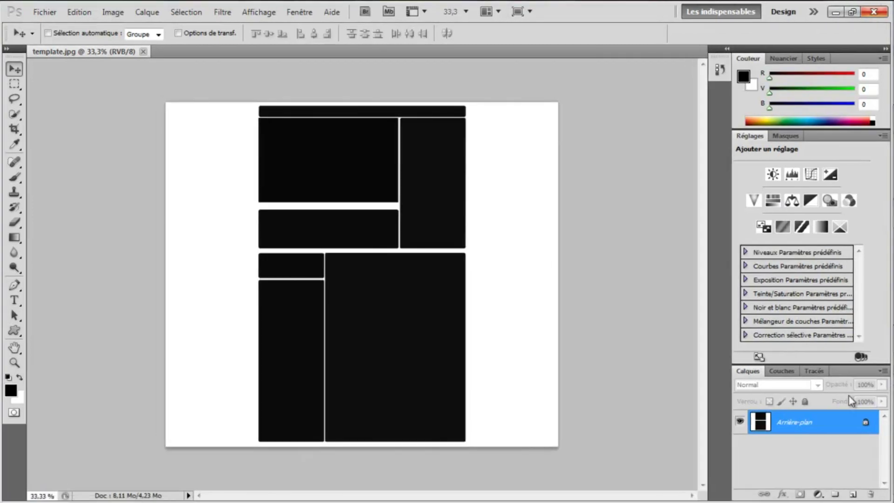
{"action": "double_click", "coordinate": [819, 427]}
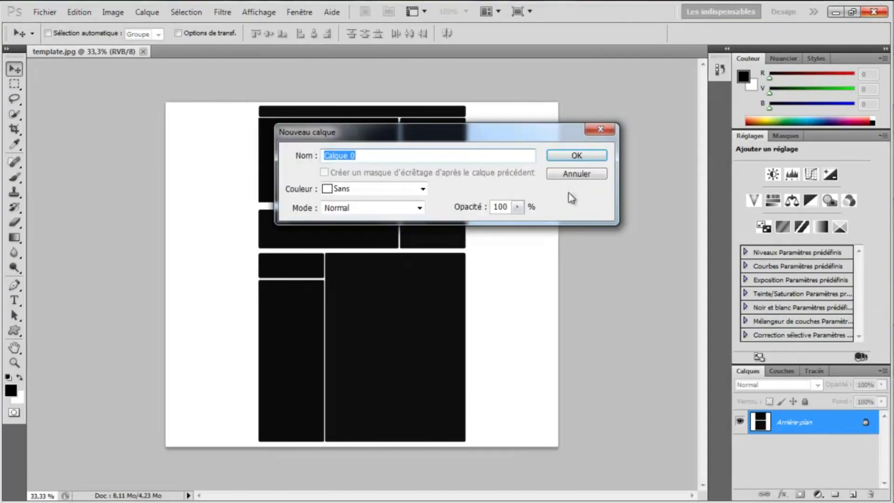
{"action": "left_click", "coordinate": [574, 159]}
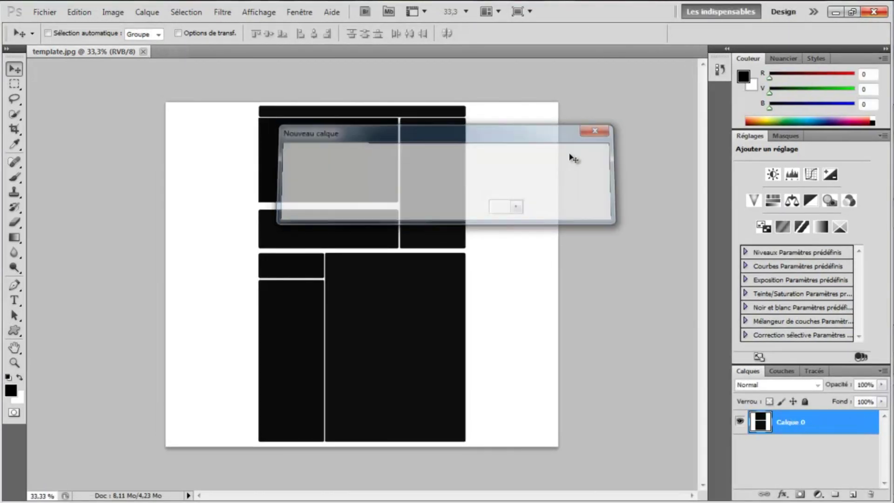
- Add a gradient overlay to the template layer and set its opacity to 89%
{"action": "double_click", "coordinate": [788, 424]}
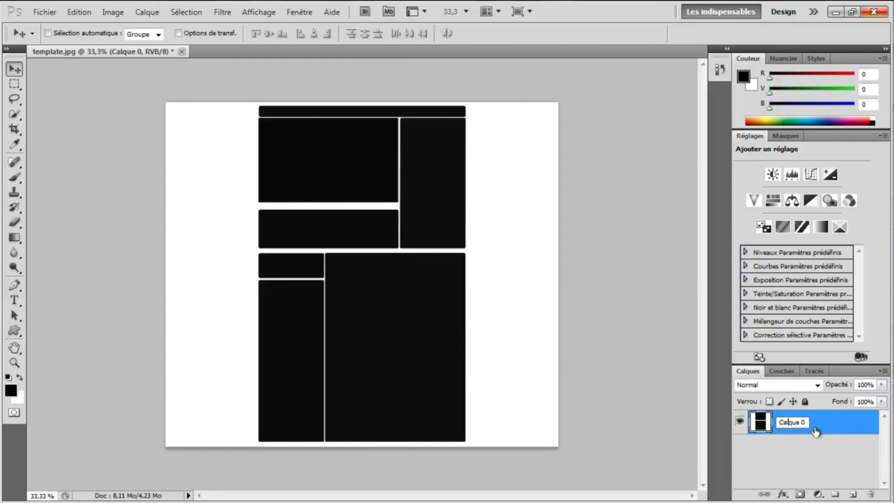
{"action": "double_click", "coordinate": [840, 427]}
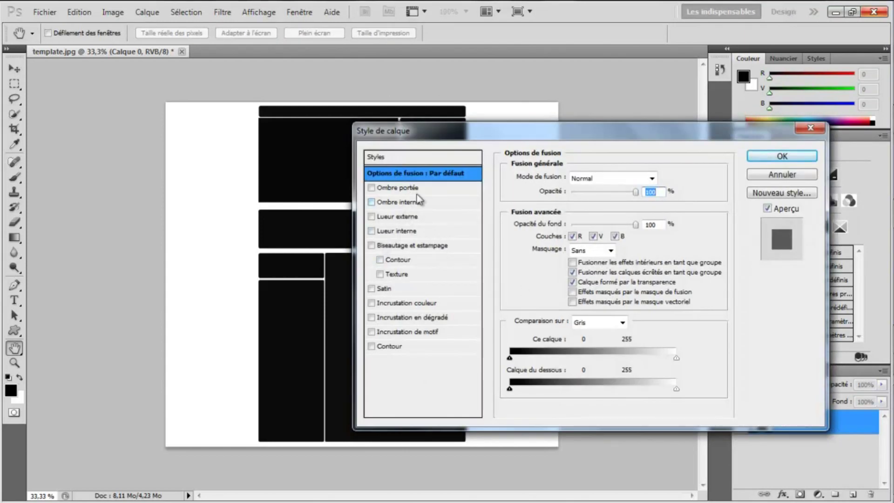
{"action": "left_click", "coordinate": [414, 317]}
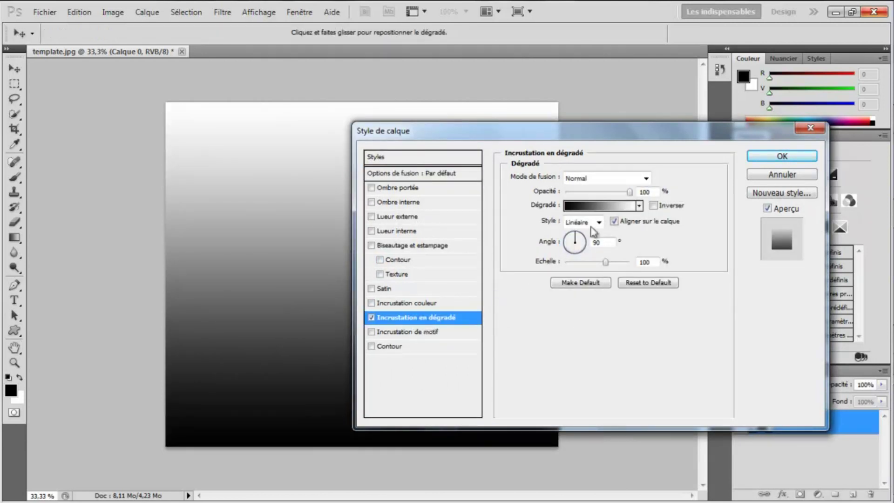
{"action": "left_click_drag", "start_coordinate": [629, 192], "coordinate": [623, 196]}
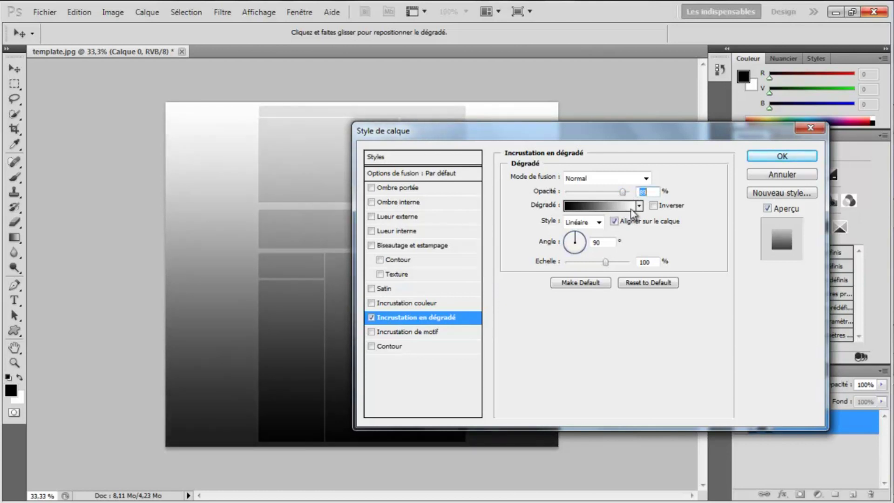
{"action": "left_click", "coordinate": [600, 205]}
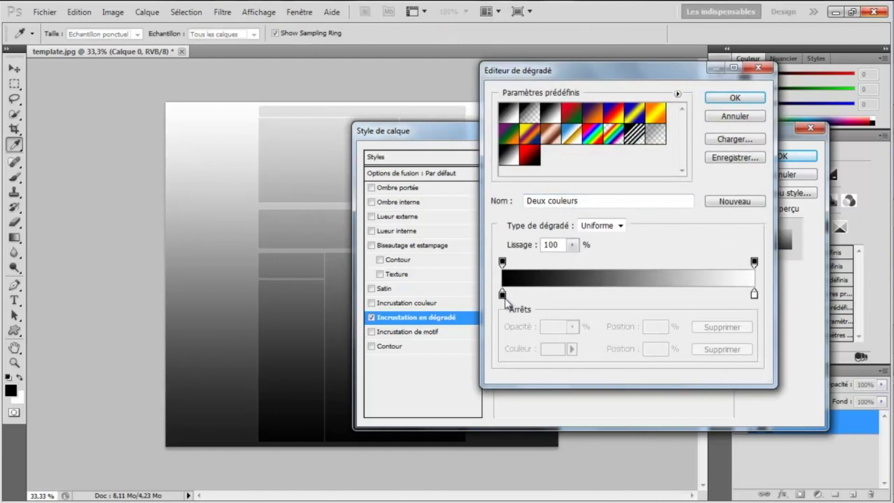
{"action": "double_click", "coordinate": [754, 294]}
{"action": "left_click_drag", "start_coordinate": [402, 146], "coordinate": [430, 116]}
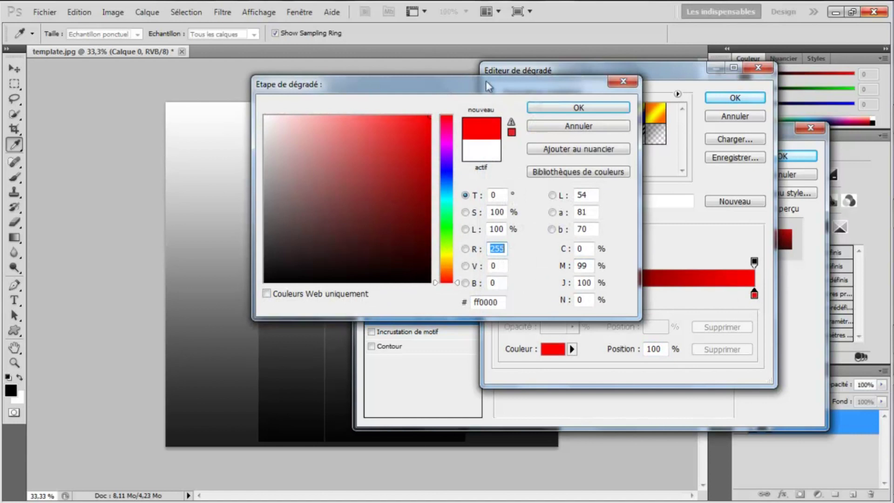
{"action": "left_click", "coordinate": [553, 108]}
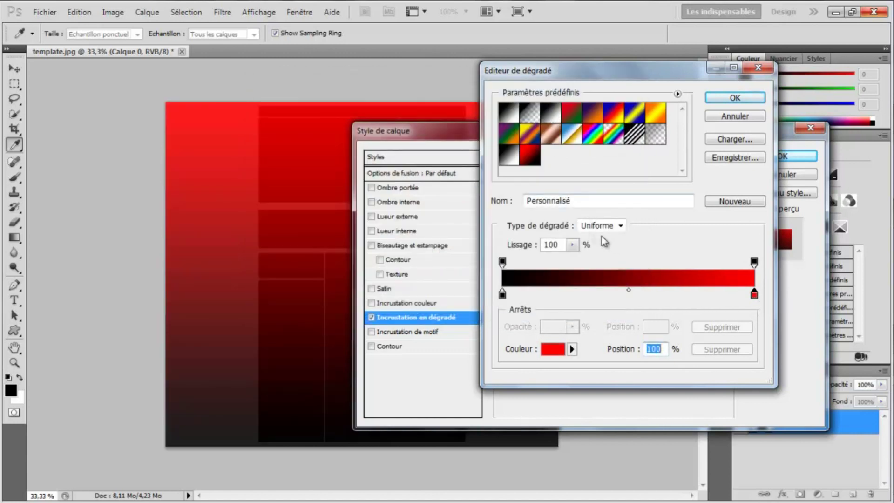
{"action": "left_click", "coordinate": [757, 67]}
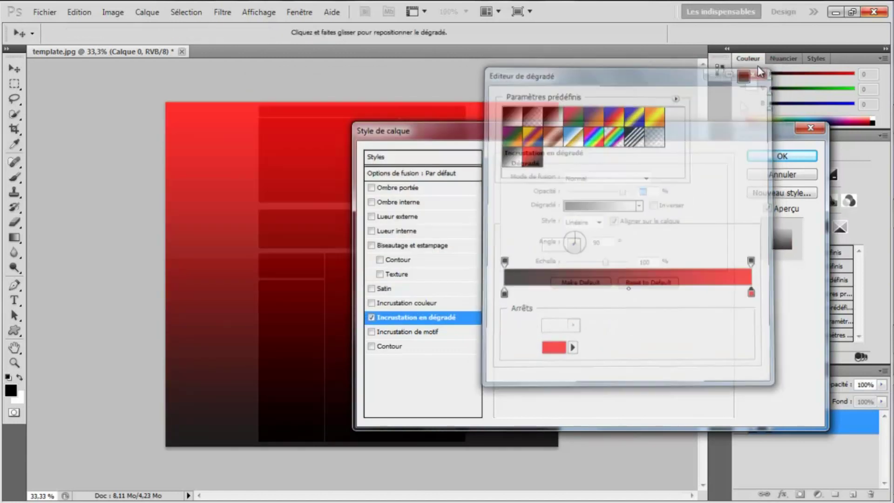
- Set the gradient overlay's style to Radial
{"action": "left_click", "coordinate": [599, 222]}
{"action": "left_click", "coordinate": [596, 245]}
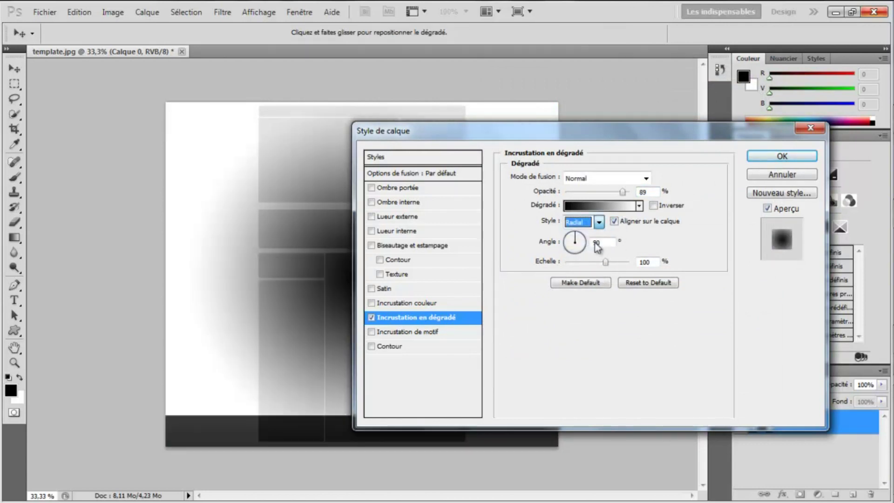
{"action": "left_click", "coordinate": [608, 205]}
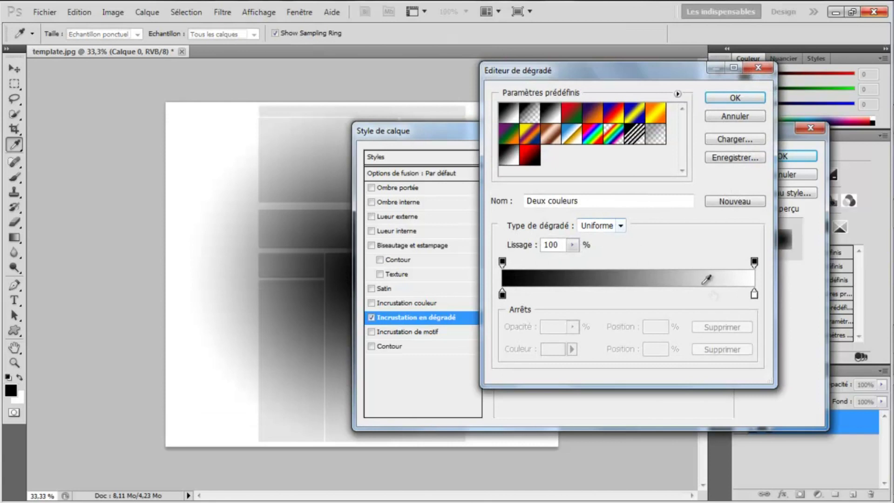
{"action": "left_click_drag", "start_coordinate": [754, 296], "coordinate": [753, 295]}
{"action": "double_click", "coordinate": [753, 293]}
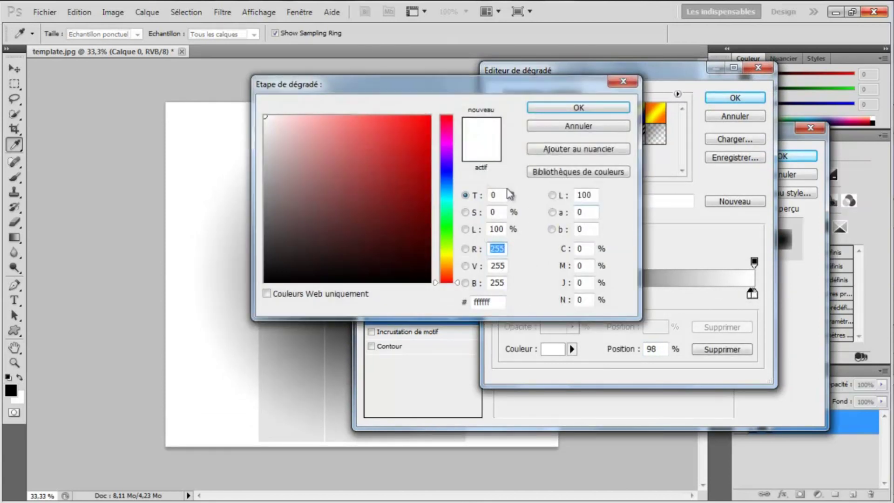
{"action": "left_click_drag", "start_coordinate": [430, 170], "coordinate": [444, 79]}
{"action": "left_click", "coordinate": [578, 107]}
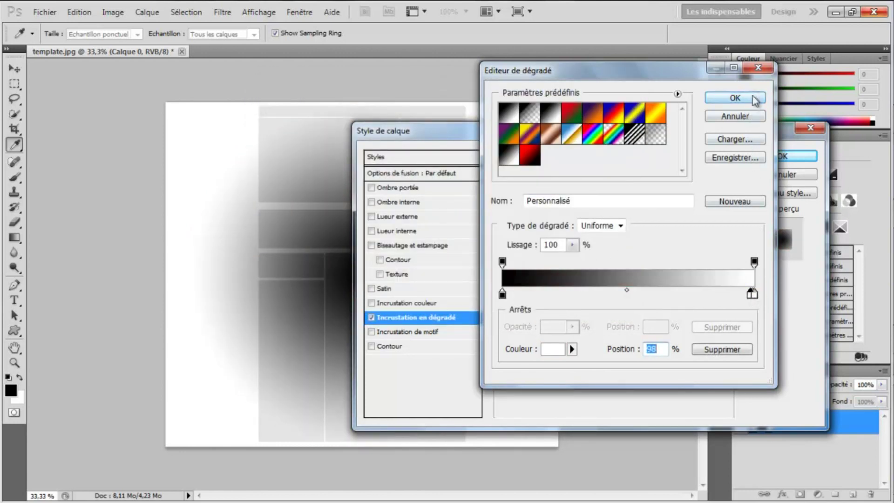
{"action": "left_click", "coordinate": [756, 69]}
- Edit the overlay's gradient so that its start stop is black (000000) and its end stop is red (ff0000)
{"action": "left_click", "coordinate": [605, 205]}
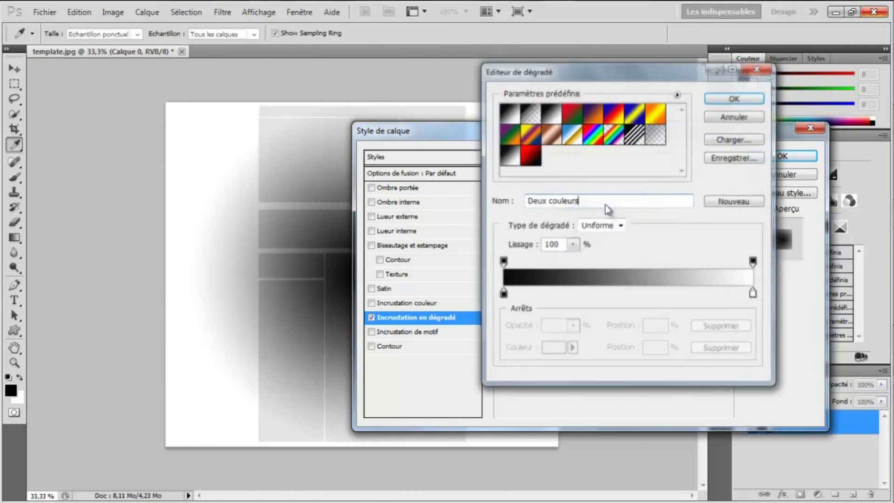
{"action": "double_click", "coordinate": [501, 294]}
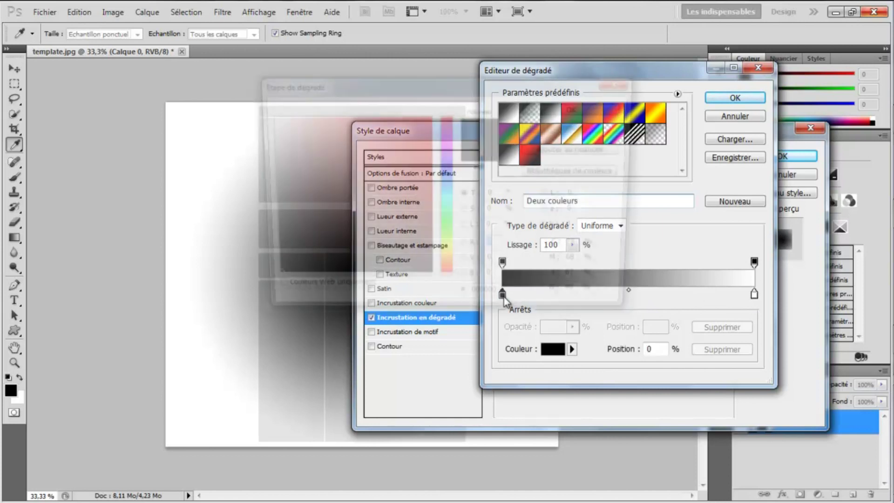
{"action": "left_click", "coordinate": [497, 248]}
{"action": "type", "text": "255"}
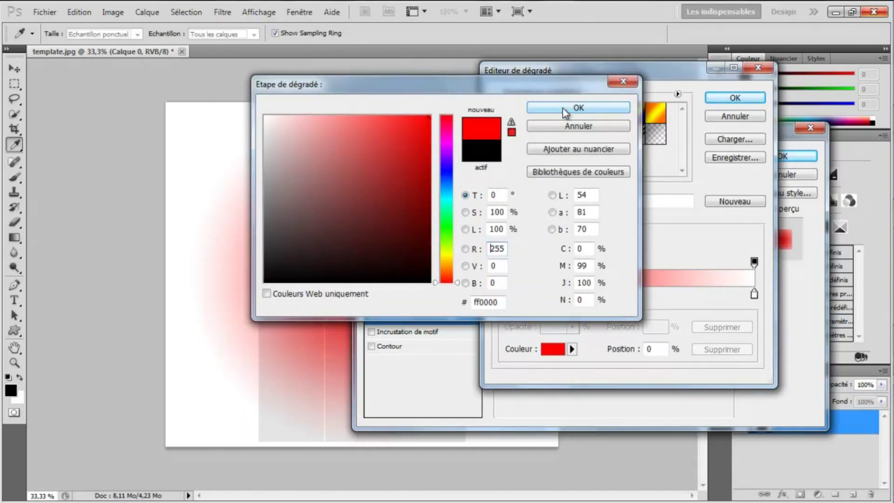
{"action": "left_click", "coordinate": [562, 108]}
{"action": "double_click", "coordinate": [754, 294]}
{"action": "left_click", "coordinate": [429, 117]}
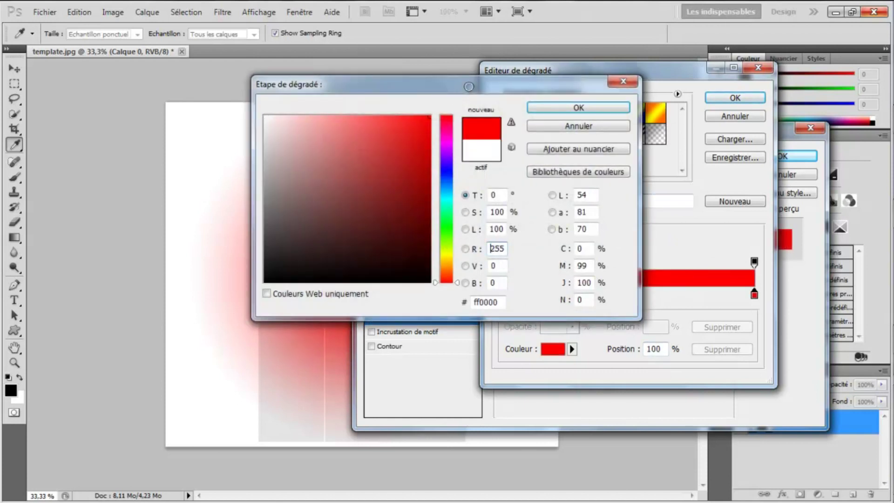
{"action": "left_click", "coordinate": [579, 108]}
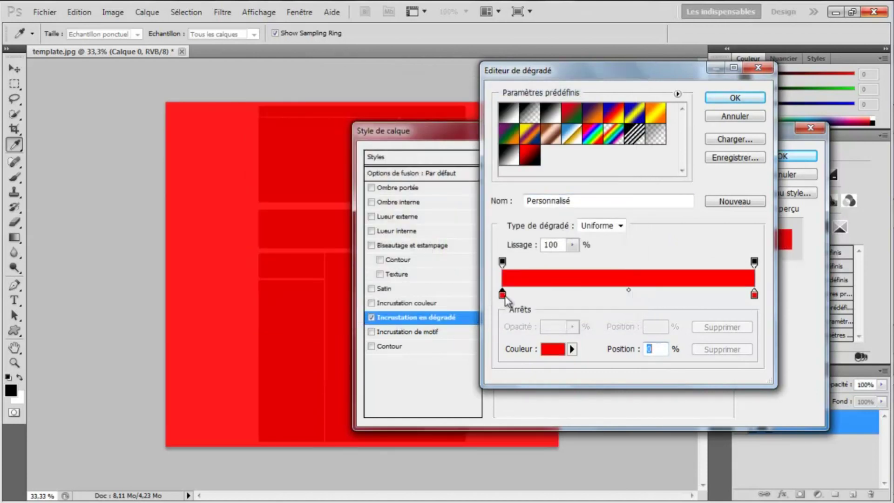
{"action": "double_click", "coordinate": [502, 295]}
{"action": "left_click_drag", "start_coordinate": [400, 201], "coordinate": [144, 351]}
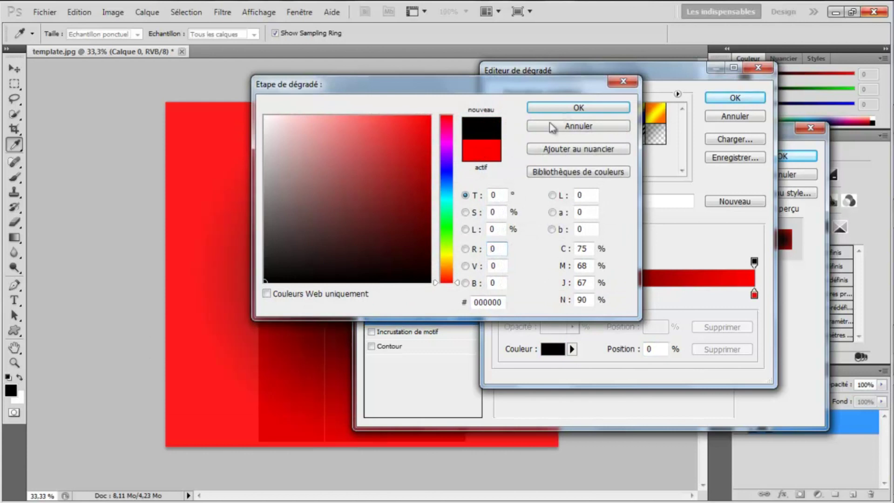
{"action": "left_click", "coordinate": [568, 109]}
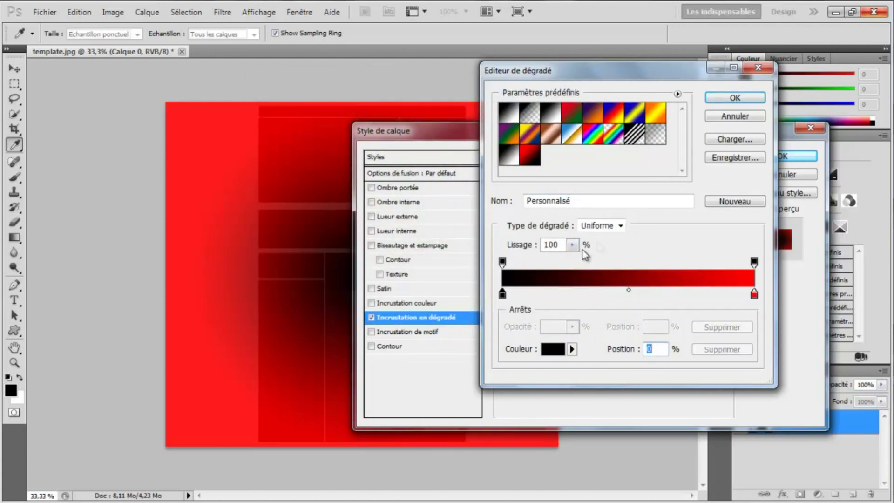
- Add the black-to-red gradient to the presets and close the gradient editor without applying it
{"action": "left_click", "coordinate": [745, 139]}
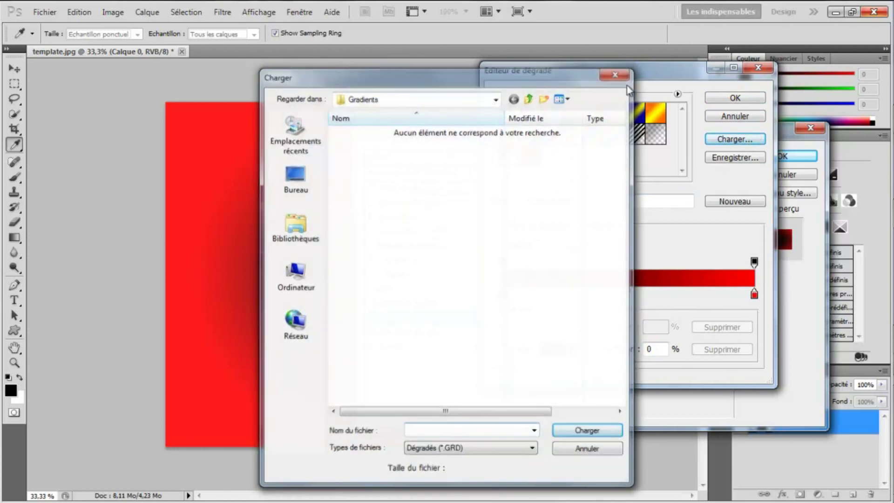
{"action": "left_click", "coordinate": [617, 73]}
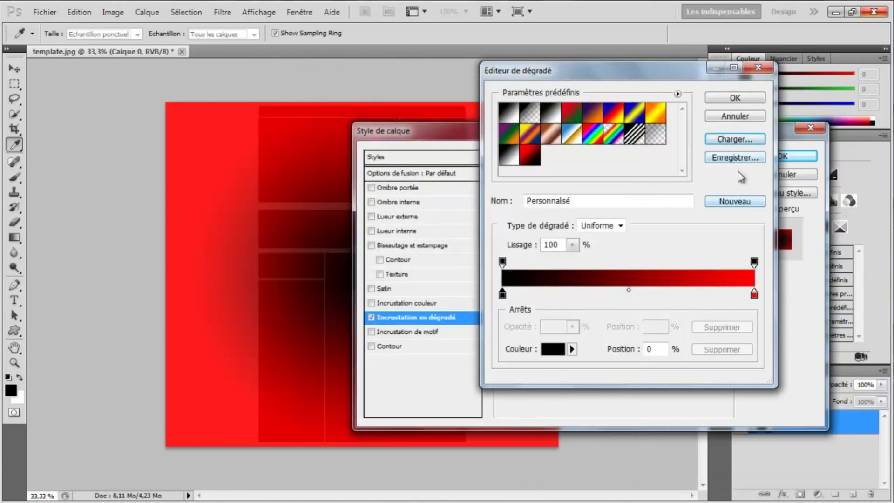
{"action": "left_click", "coordinate": [741, 162]}
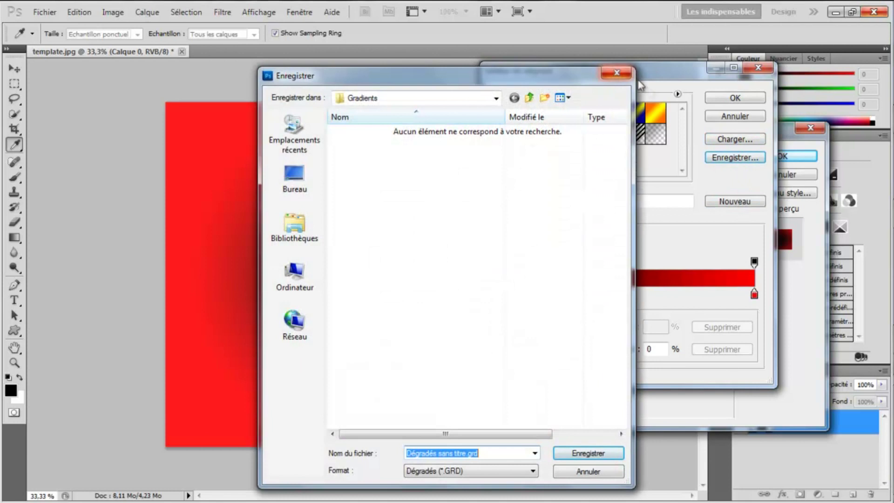
{"action": "left_click", "coordinate": [615, 74]}
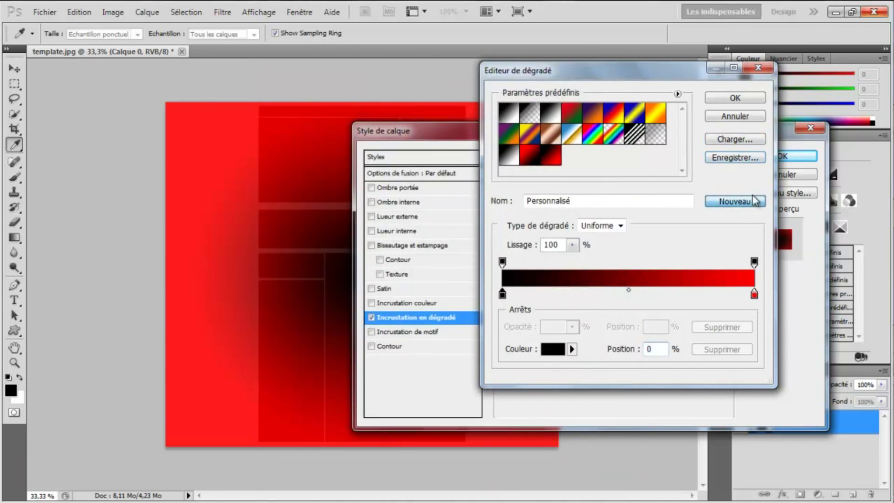
{"action": "left_click", "coordinate": [757, 67]}
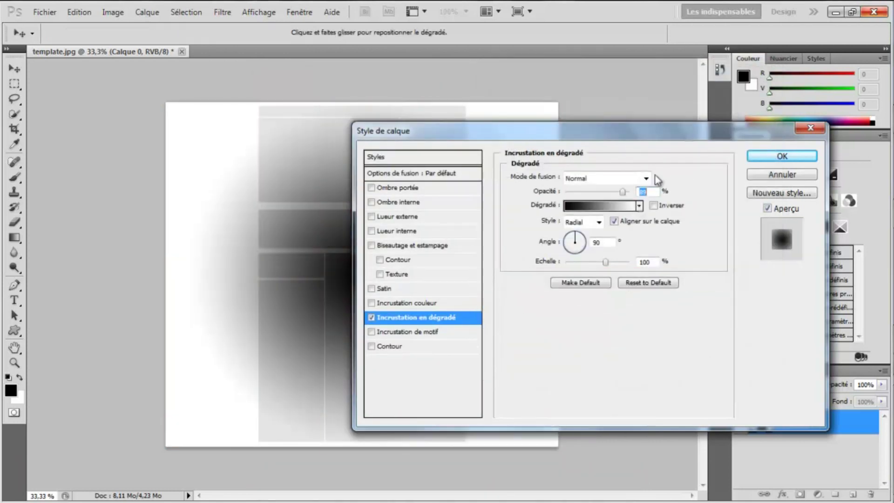
- Use the red-to-black preset for the gradient overlay, set its scale to about 134% and apply the layer style
{"action": "left_click", "coordinate": [627, 209]}
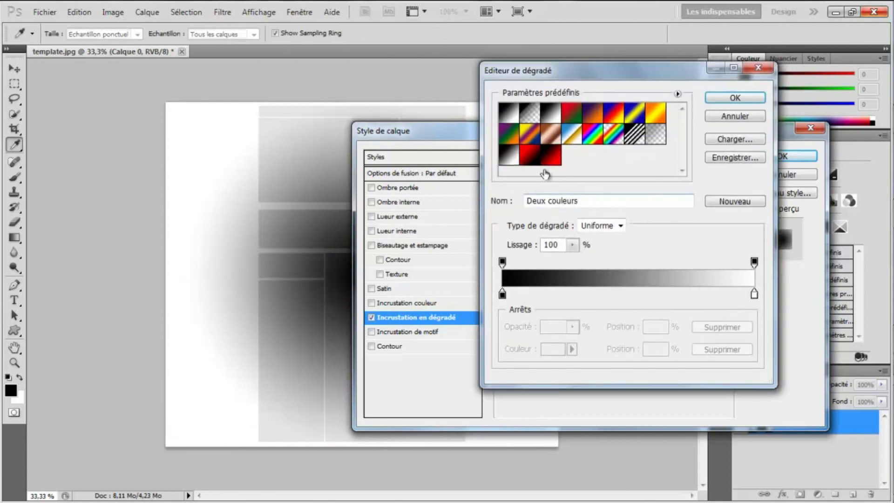
{"action": "left_click", "coordinate": [532, 157]}
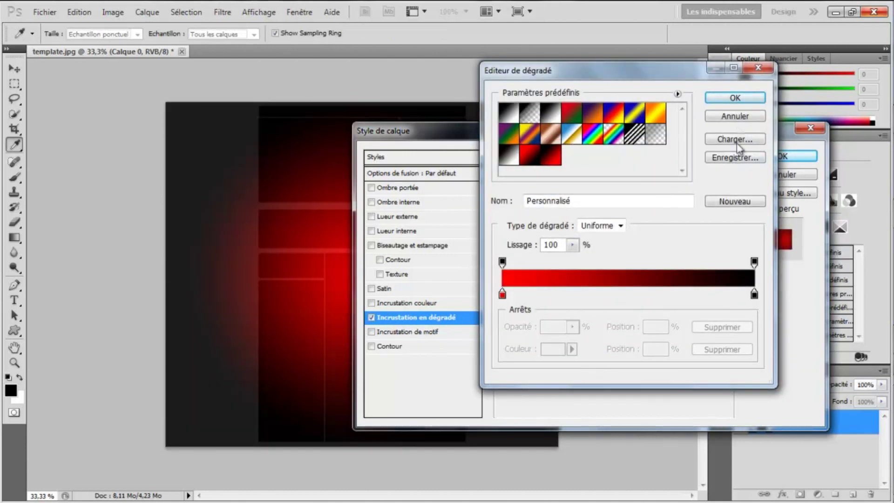
{"action": "left_click", "coordinate": [734, 97]}
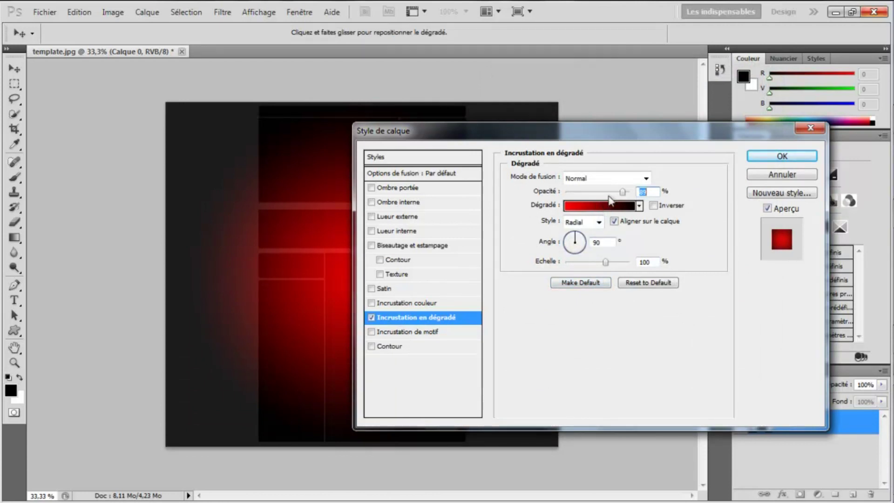
{"action": "left_click_drag", "start_coordinate": [589, 263], "coordinate": [611, 263]}
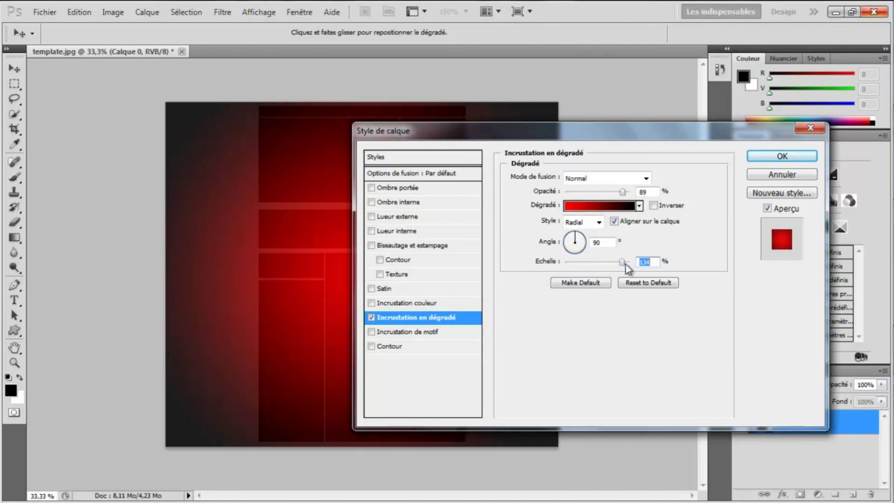
{"action": "left_click", "coordinate": [783, 158]}
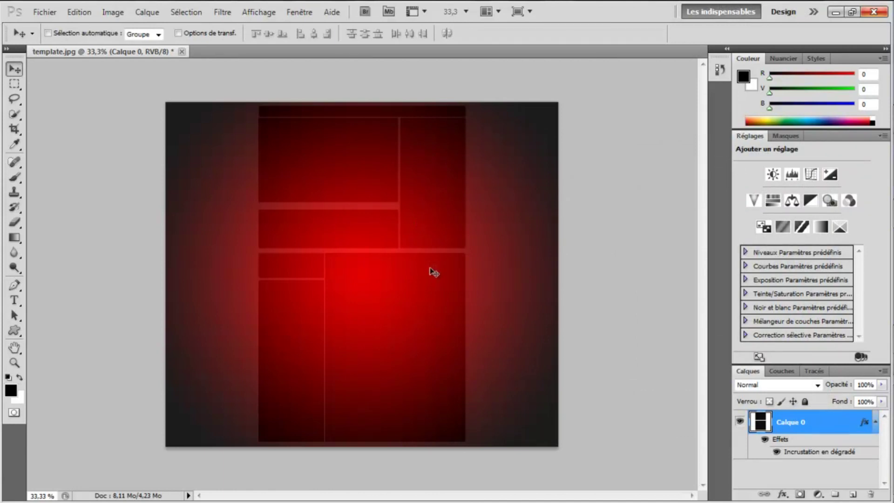
- Place the 2lk7a7d texture from the background pack folder and stretch it over the whole canvas, to about 123% by 153%
{"action": "left_click", "coordinate": [883, 122]}
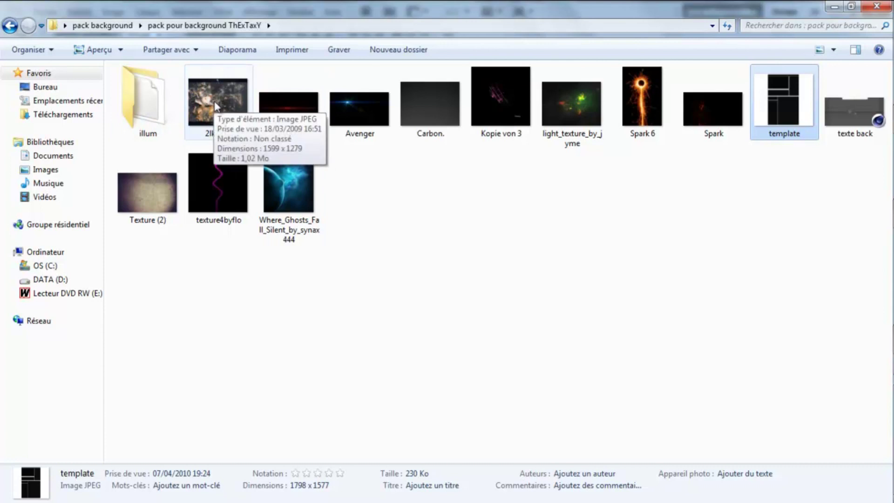
{"action": "left_click_drag", "start_coordinate": [217, 84], "coordinate": [393, 256]}
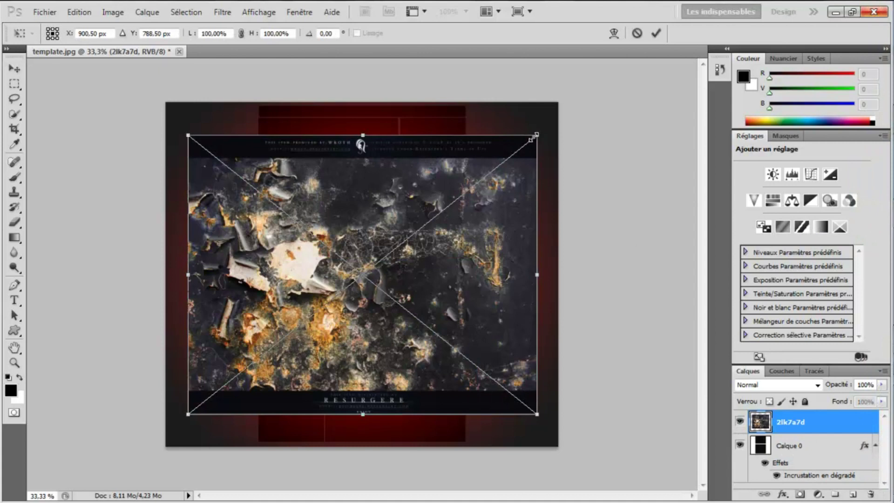
{"action": "left_click_drag", "start_coordinate": [535, 134], "coordinate": [566, 73]}
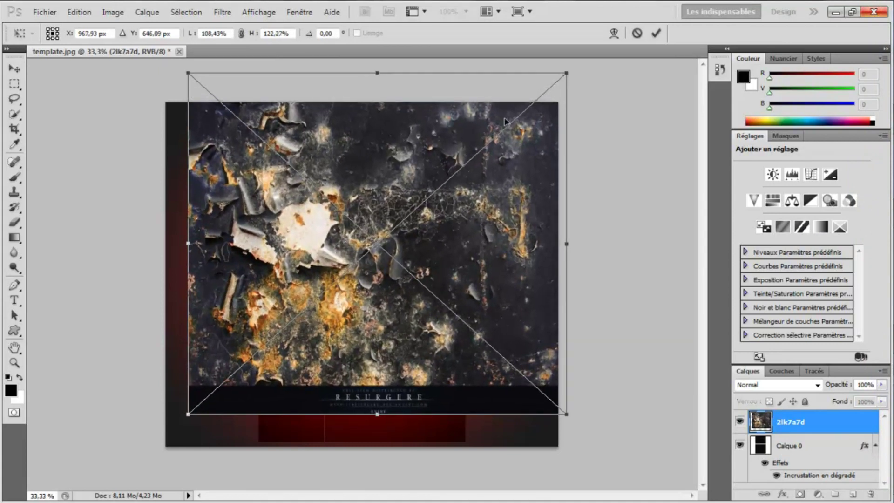
{"action": "left_click_drag", "start_coordinate": [188, 416], "coordinate": [140, 487]}
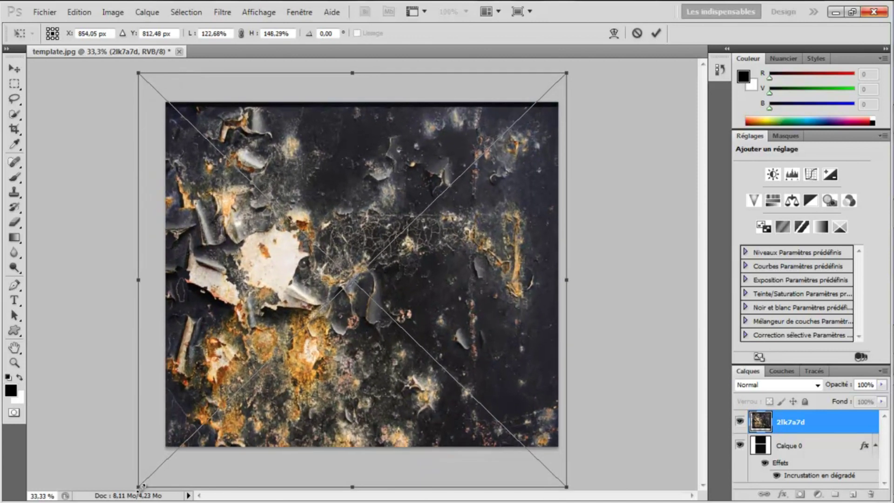
{"action": "left_click_drag", "start_coordinate": [354, 72], "coordinate": [353, 61]}
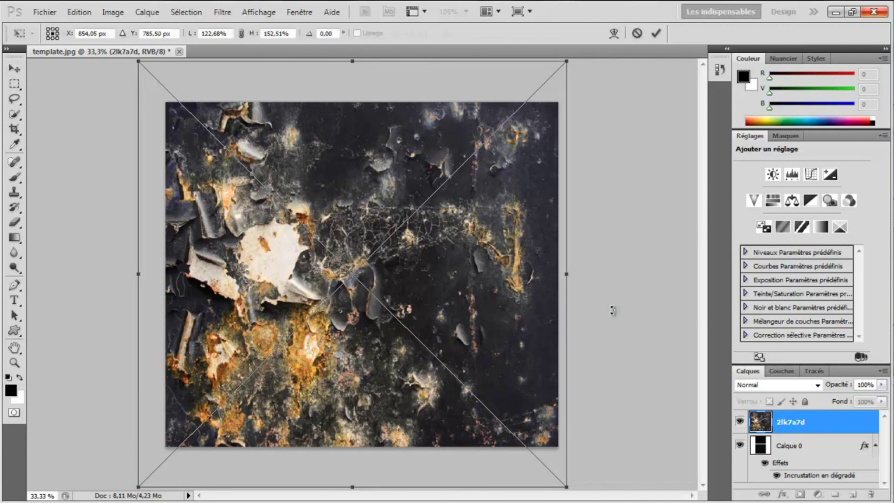
{"action": "key", "text": "Return"}
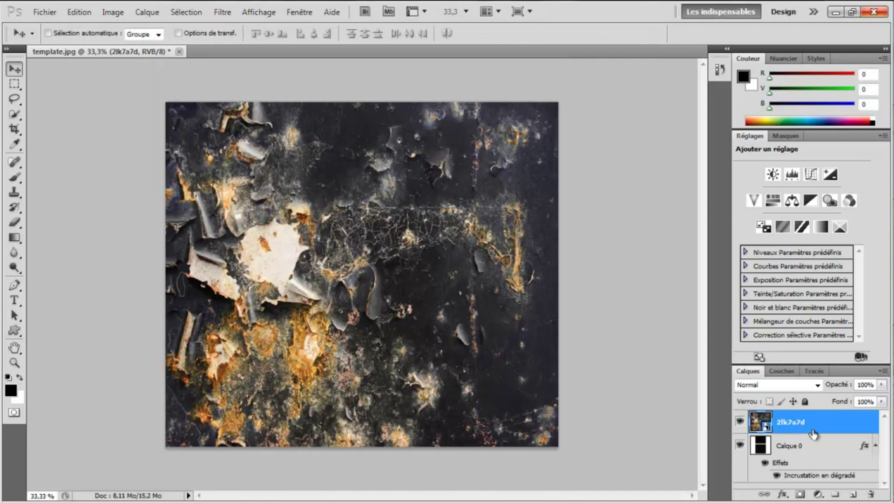
- Set the 2lk7a7d texture layer's blend mode to Incrustation
{"action": "left_click", "coordinate": [817, 385]}
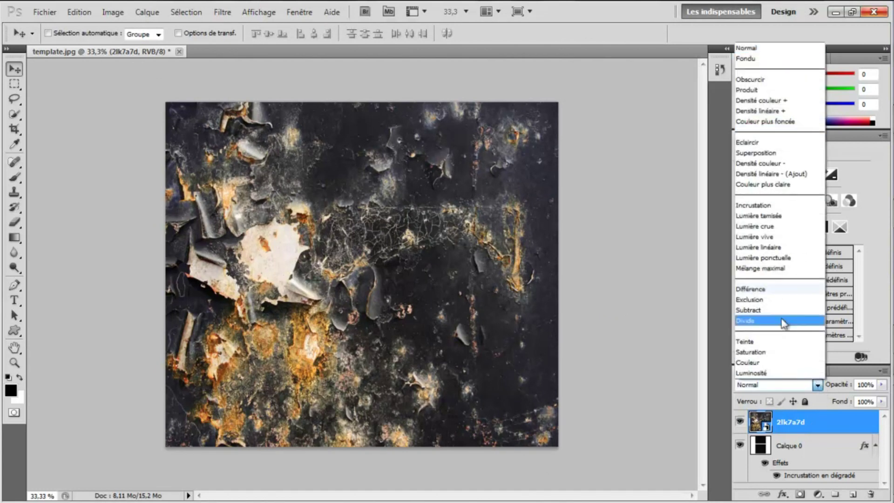
{"action": "left_click", "coordinate": [753, 205]}
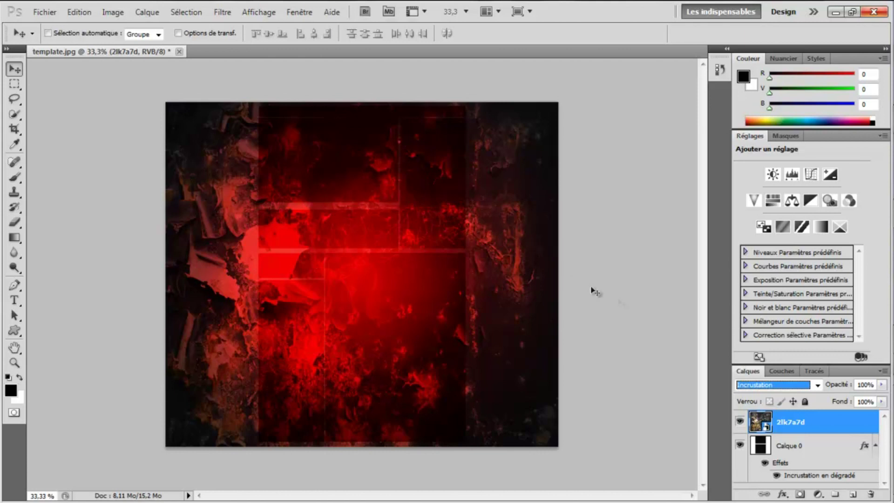
{"action": "mouse_move", "coordinate": [808, 423]}
{"action": "left_mouse_down"}
{"action": "mouse_move", "coordinate": [818, 485]}
{"action": "mouse_move", "coordinate": [812, 421]}
{"action": "left_mouse_up"}
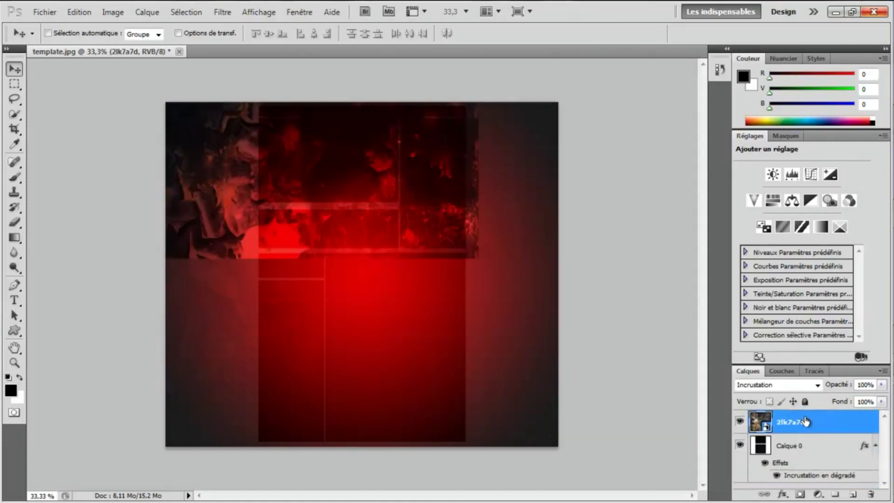
- Try the Carbon. texture from the pack folder over the whole canvas at about 200% by 211%, and delete its layer
{"action": "mouse_move", "coordinate": [892, 212]}
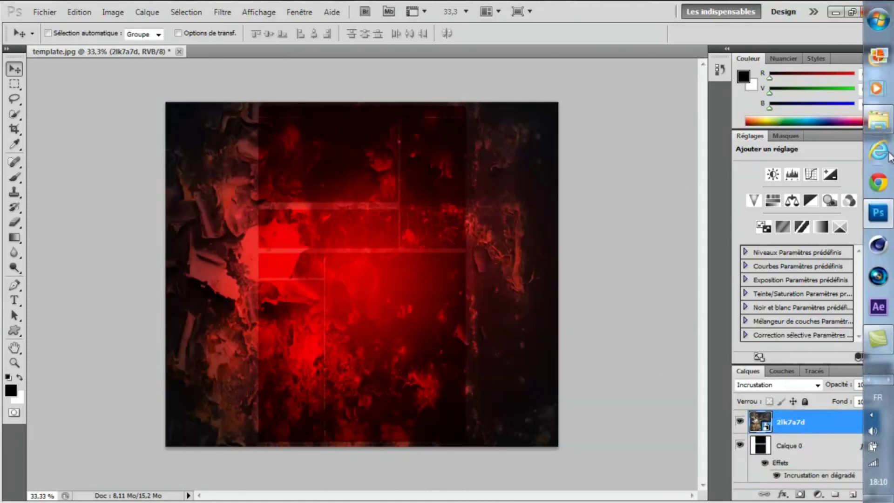
{"action": "left_click", "coordinate": [878, 122]}
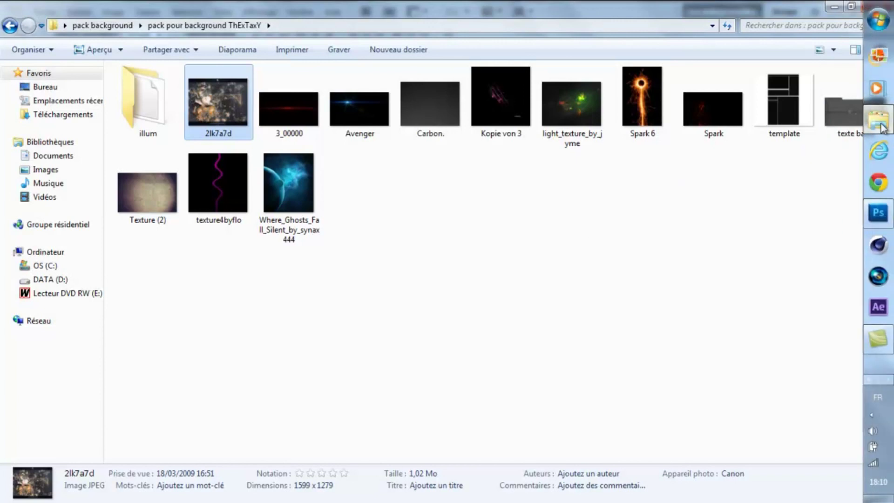
{"action": "left_click", "coordinate": [554, 302]}
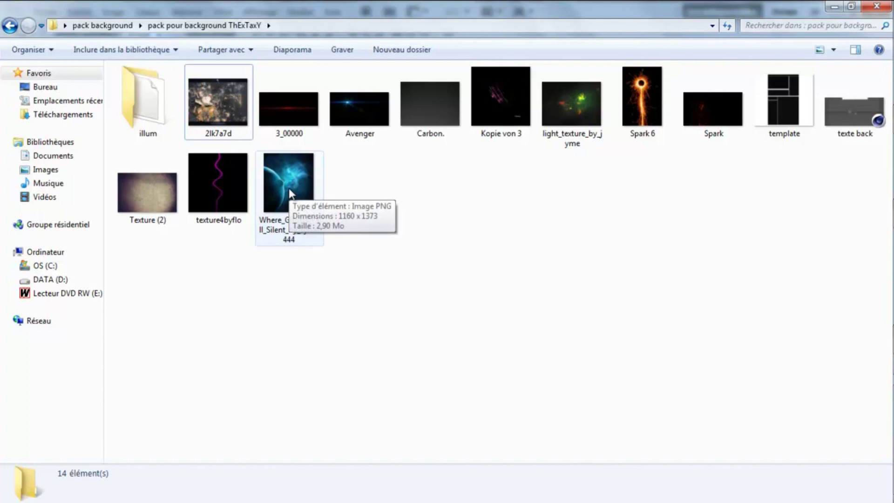
{"action": "left_click_drag", "start_coordinate": [429, 110], "coordinate": [438, 263]}
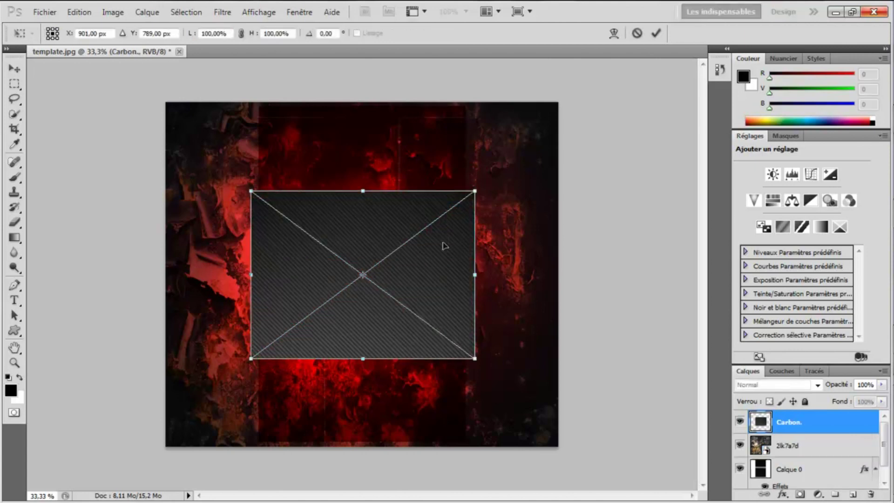
{"action": "left_click_drag", "start_coordinate": [475, 191], "coordinate": [576, 93]}
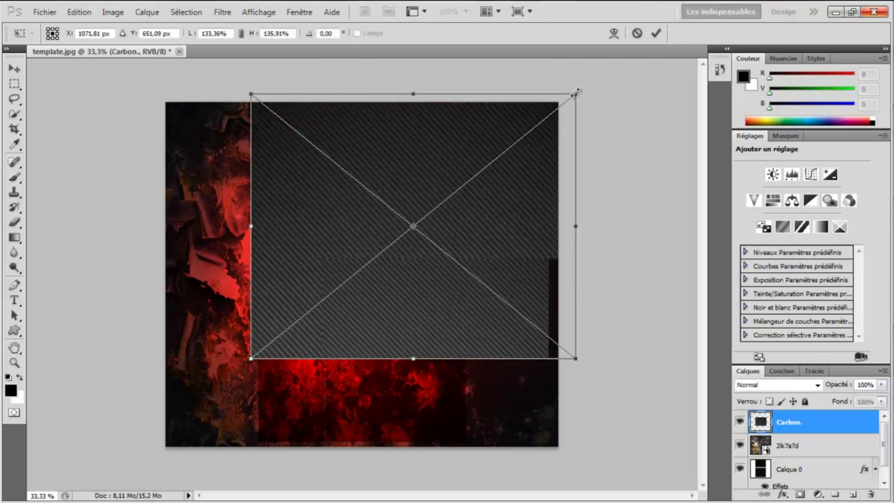
{"action": "left_click_drag", "start_coordinate": [246, 226], "coordinate": [127, 228]}
{"action": "left_click_drag", "start_coordinate": [352, 359], "coordinate": [358, 446]}
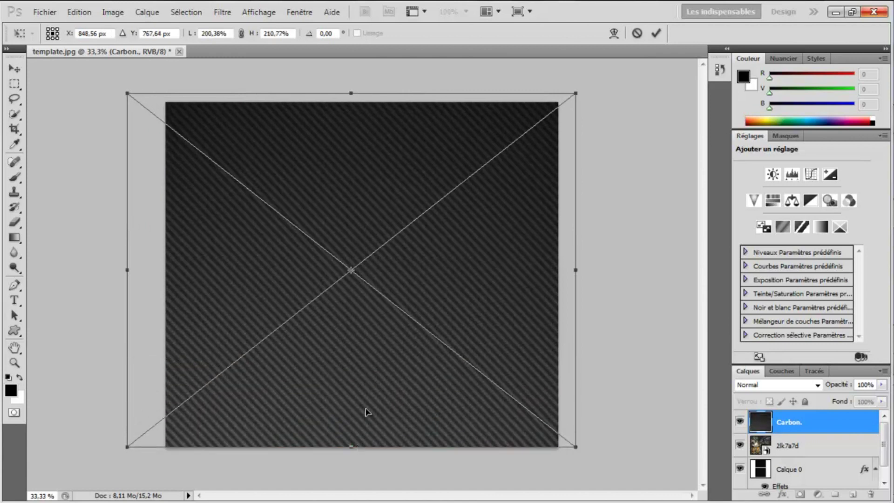
{"action": "key", "text": "Return"}
{"action": "key", "text": "Delete"}
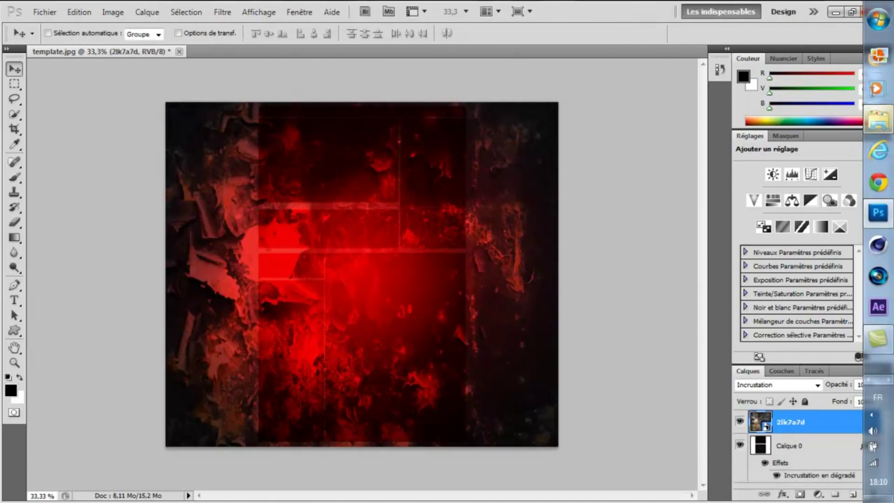
- Place the rendered texte back image in the template and scale it down to about 81% by 73%
{"action": "left_click", "coordinate": [832, 14]}
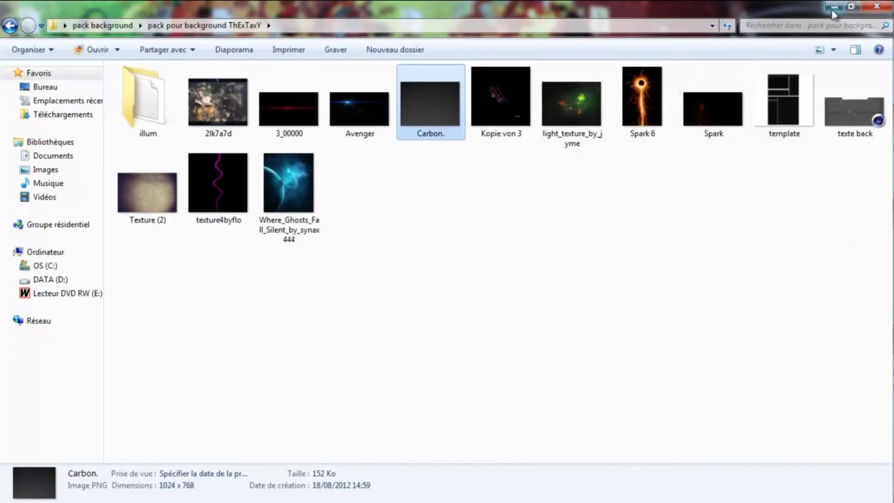
{"action": "left_click", "coordinate": [829, 8]}
{"action": "left_click_drag", "start_coordinate": [474, 24], "coordinate": [299, 243]}
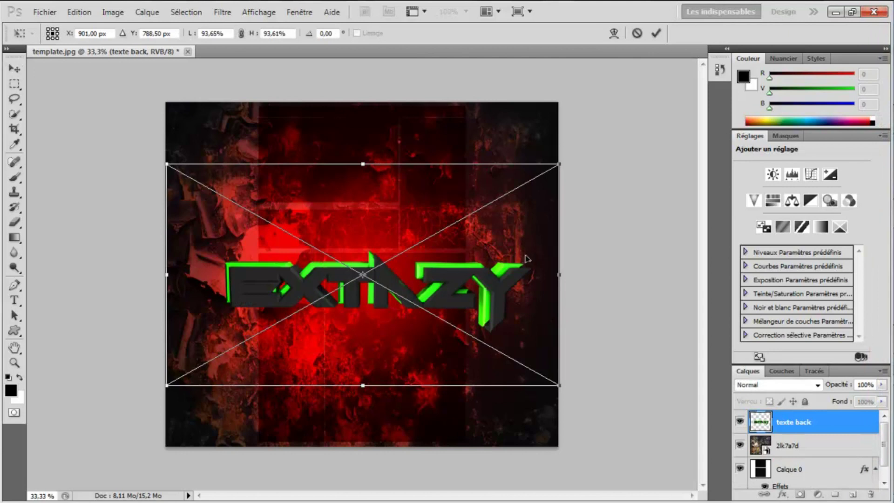
{"action": "left_click_drag", "start_coordinate": [551, 166], "coordinate": [495, 210]}
- Try turning the ExTazY text vertical with freehand and 90° rotations, and rotate it back to horizontal
{"action": "left_click_drag", "start_coordinate": [520, 254], "coordinate": [331, 128]}
{"action": "right_click", "coordinate": [350, 218]}
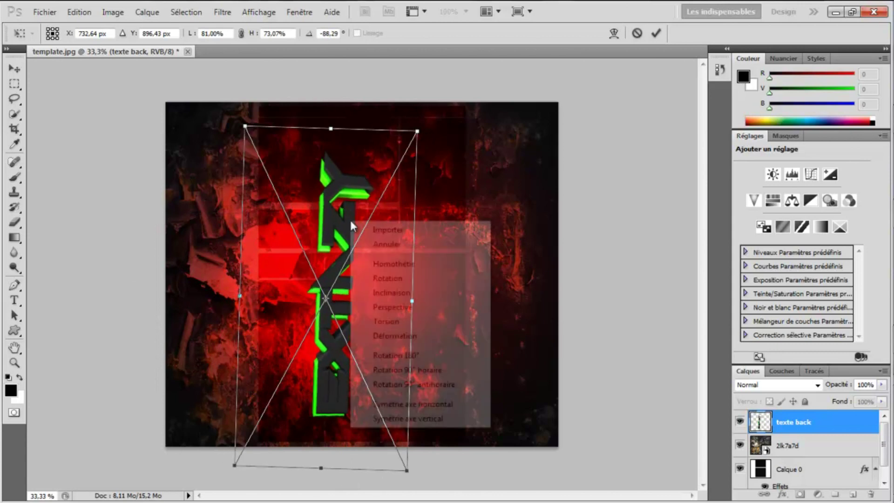
{"action": "left_click", "coordinate": [457, 385]}
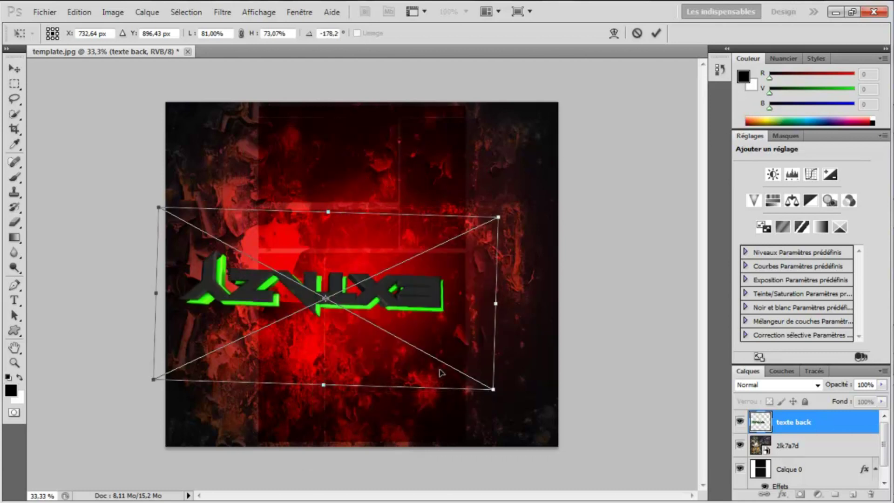
{"action": "right_click", "coordinate": [428, 303]}
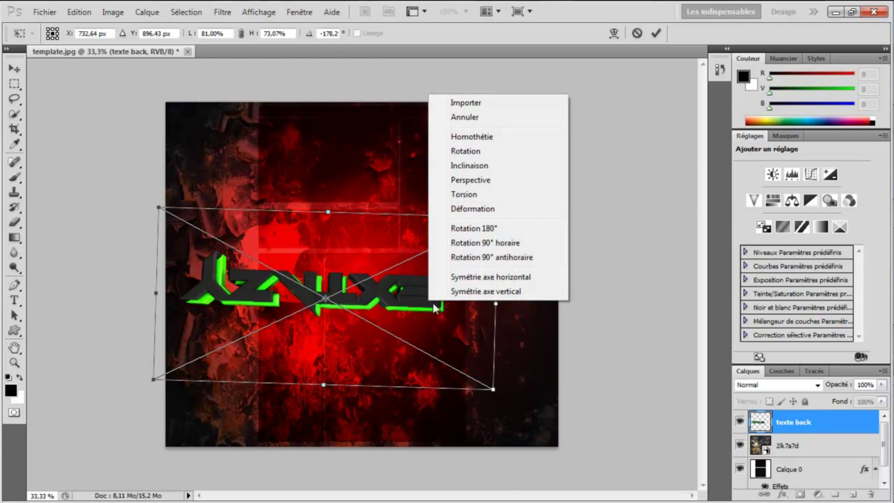
{"action": "left_click", "coordinate": [486, 243]}
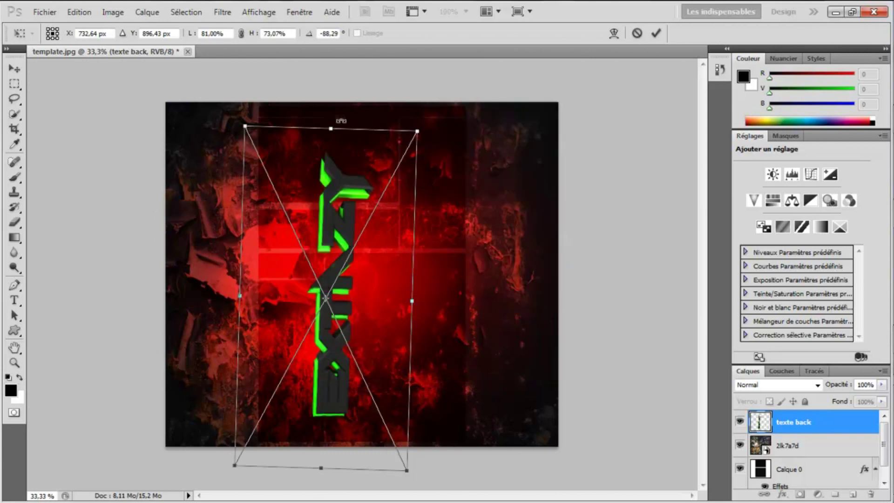
{"action": "left_click_drag", "start_coordinate": [340, 115], "coordinate": [520, 307]}
- Try rotating the ExTazY text 90° clockwise and reverse it with a 90° counter-clockwise rotation
{"action": "right_click", "coordinate": [493, 310]}
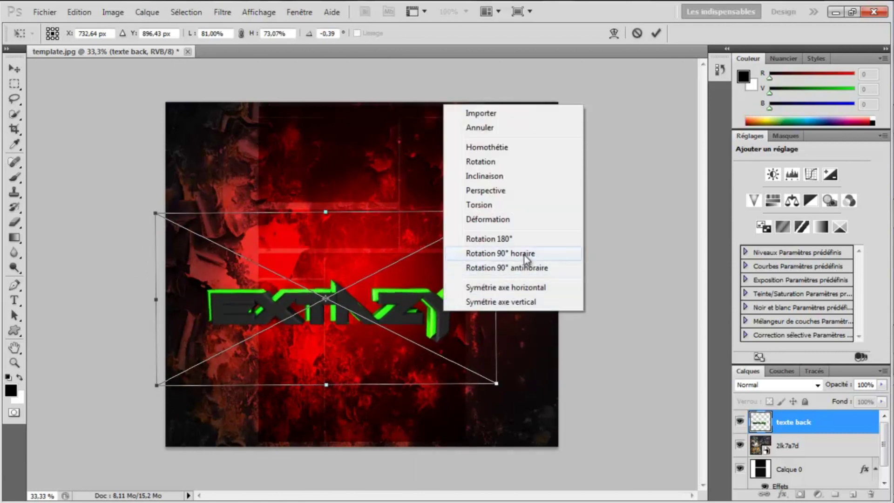
{"action": "left_click", "coordinate": [506, 257]}
{"action": "right_click", "coordinate": [371, 286]}
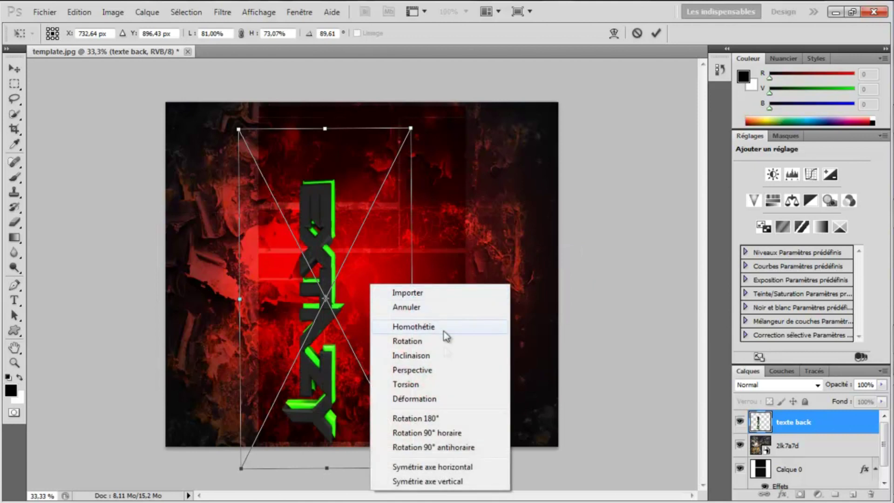
{"action": "left_click", "coordinate": [454, 452]}
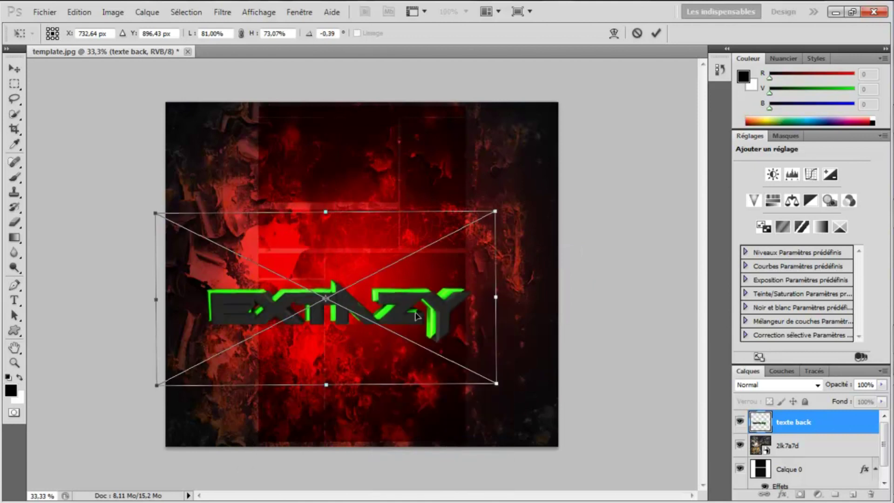
- Rotate the ExTazY text 90° counter-clockwise, place it along the template's left column and apply the transformation
{"action": "right_click", "coordinate": [415, 316]}
{"action": "left_click", "coordinate": [484, 273]}
{"action": "left_click_drag", "start_coordinate": [365, 318], "coordinate": [267, 291]}
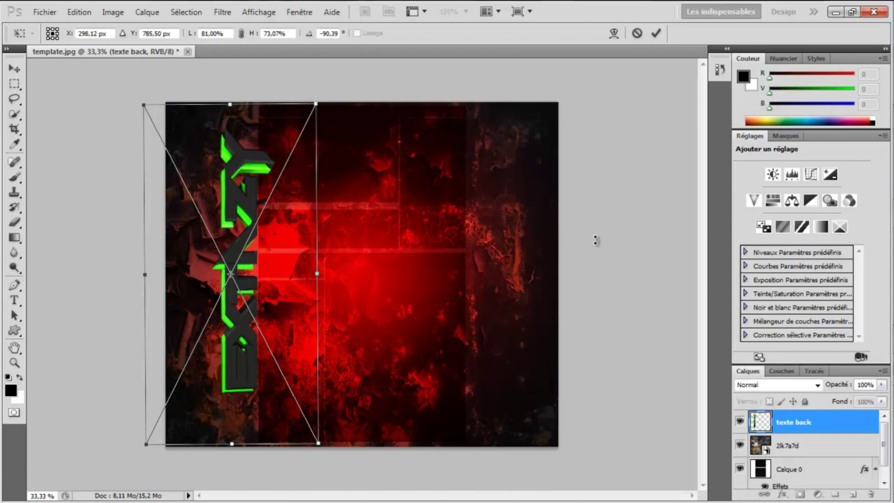
{"action": "key", "text": "Return"}
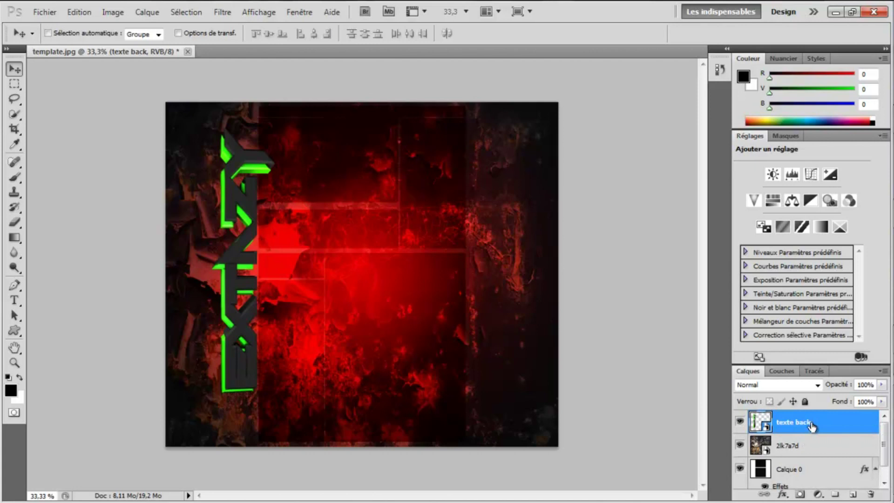
- Duplicate the texte back layer and move the copy across to the right part of the canvas
{"action": "right_click", "coordinate": [812, 425]}
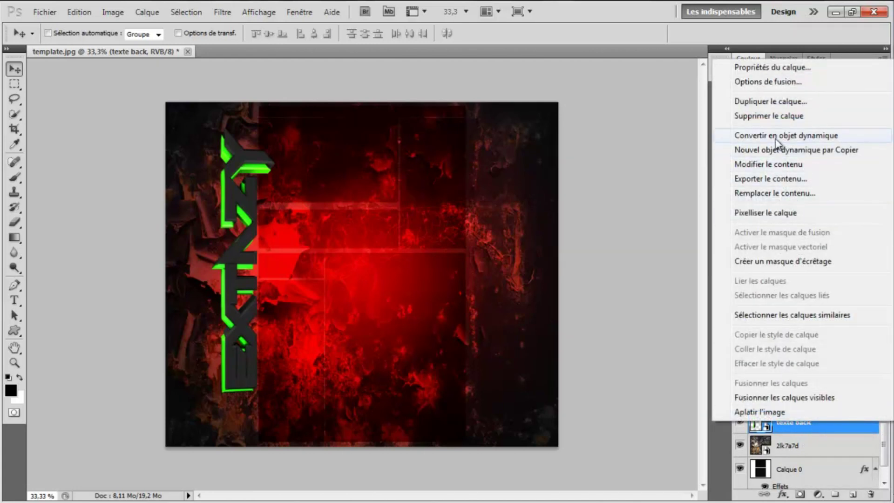
{"action": "left_click", "coordinate": [768, 101]}
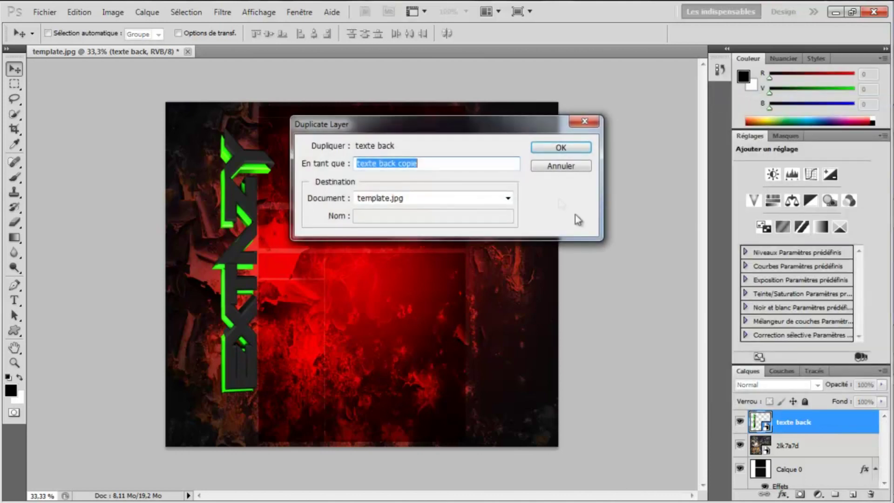
{"action": "left_click", "coordinate": [571, 148]}
{"action": "left_click_drag", "start_coordinate": [245, 239], "coordinate": [437, 243]}
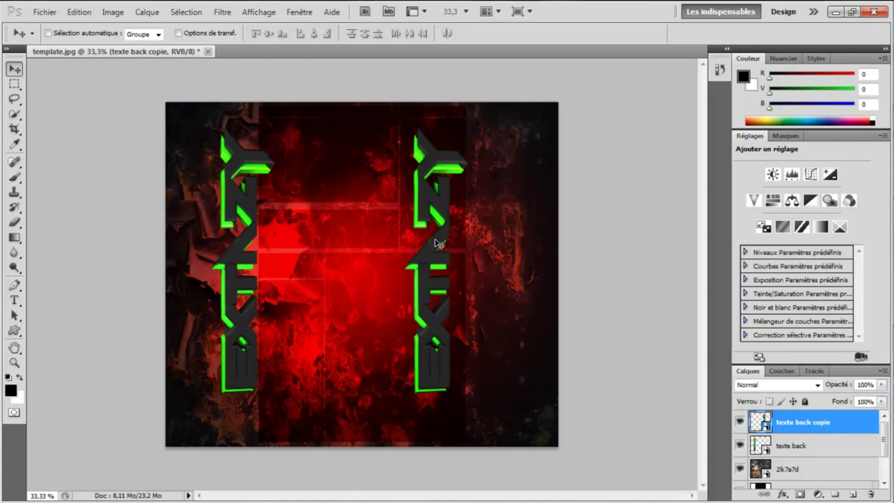
- Rotate the texte back copy 180°, scale it to about 59% by 54% and place it along the template's right column
{"action": "key", "text": "ctrl+t"}
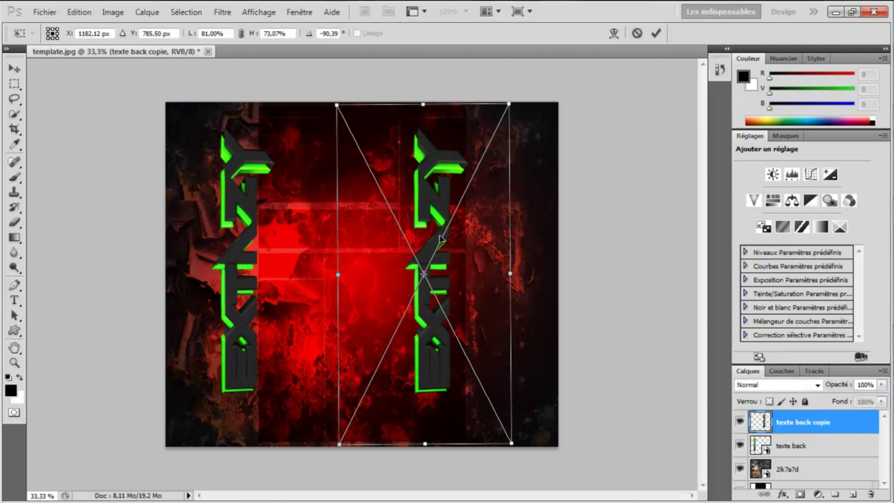
{"action": "right_click", "coordinate": [436, 238]}
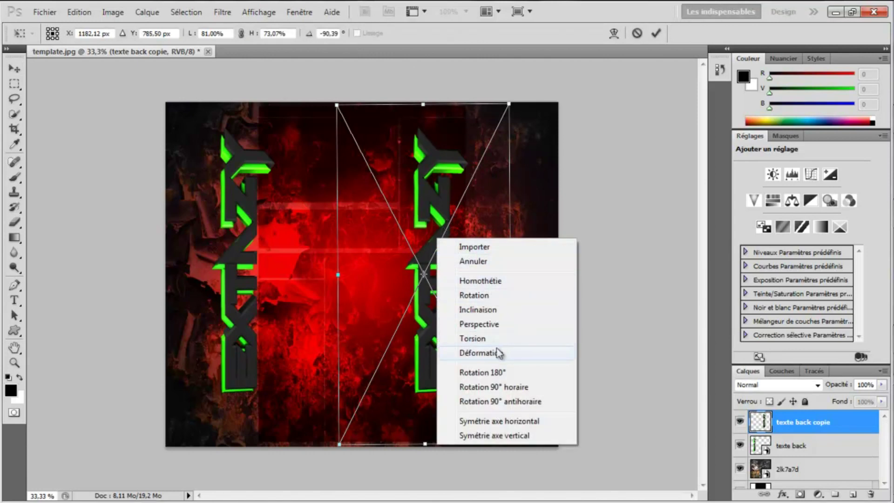
{"action": "left_click", "coordinate": [482, 373]}
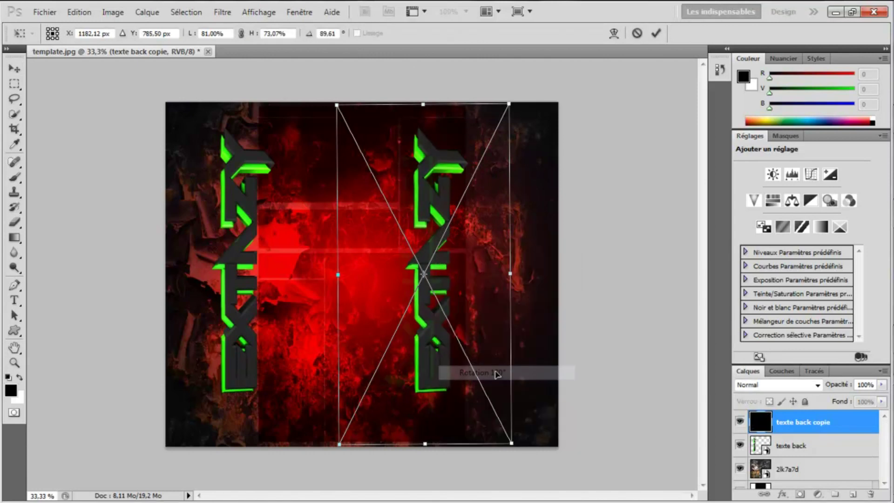
{"action": "left_click_drag", "start_coordinate": [549, 276], "coordinate": [528, 291]}
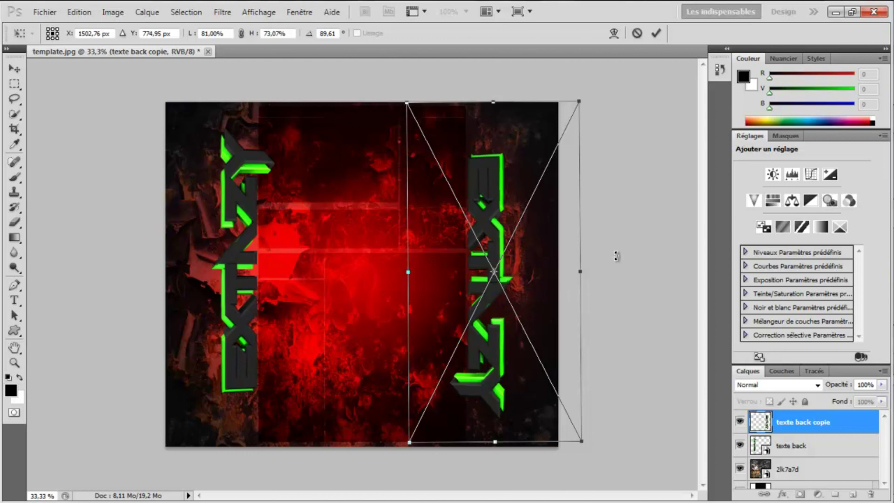
{"action": "left_click_drag", "start_coordinate": [568, 105], "coordinate": [543, 170]}
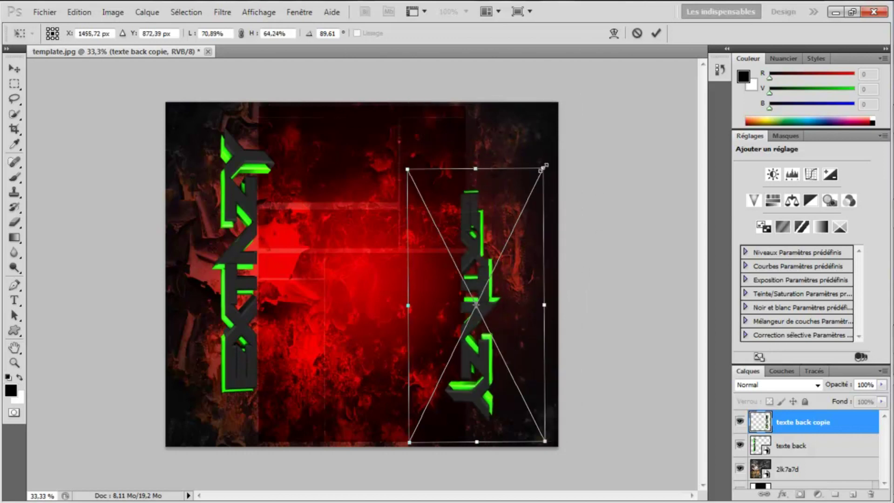
{"action": "left_click_drag", "start_coordinate": [496, 272], "coordinate": [507, 240]}
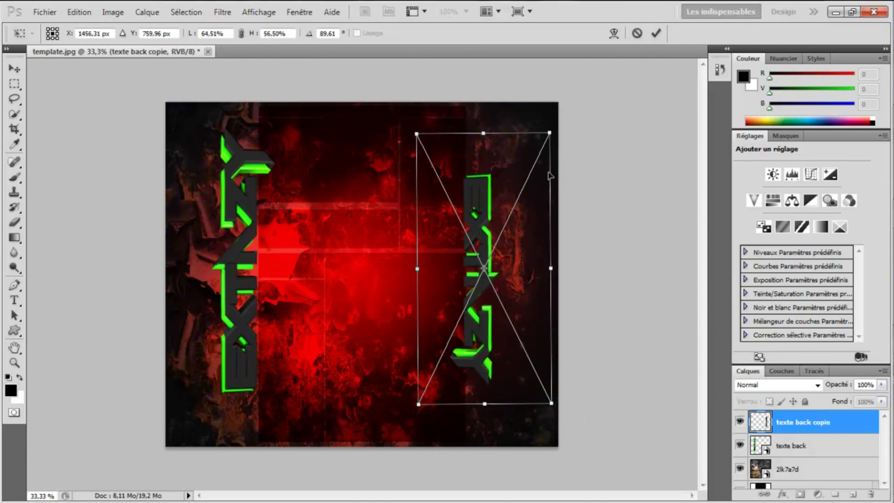
{"action": "left_click_drag", "start_coordinate": [549, 130], "coordinate": [541, 149]}
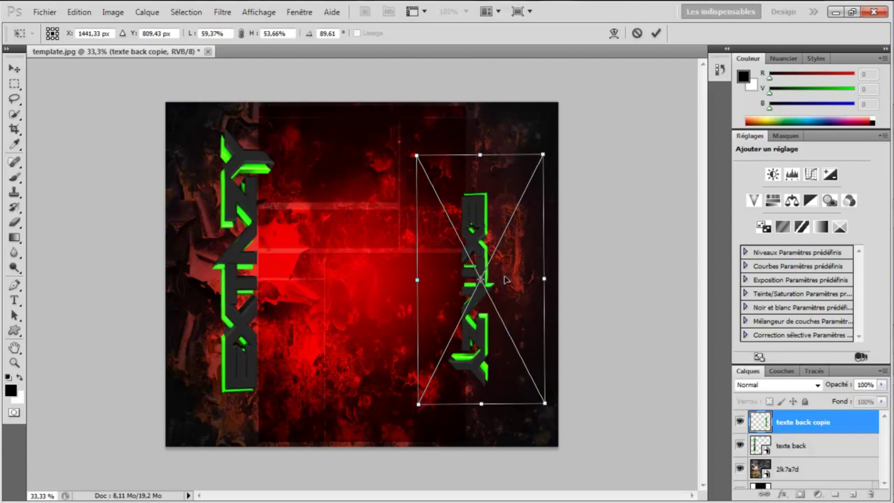
{"action": "left_click_drag", "start_coordinate": [507, 279], "coordinate": [511, 264]}
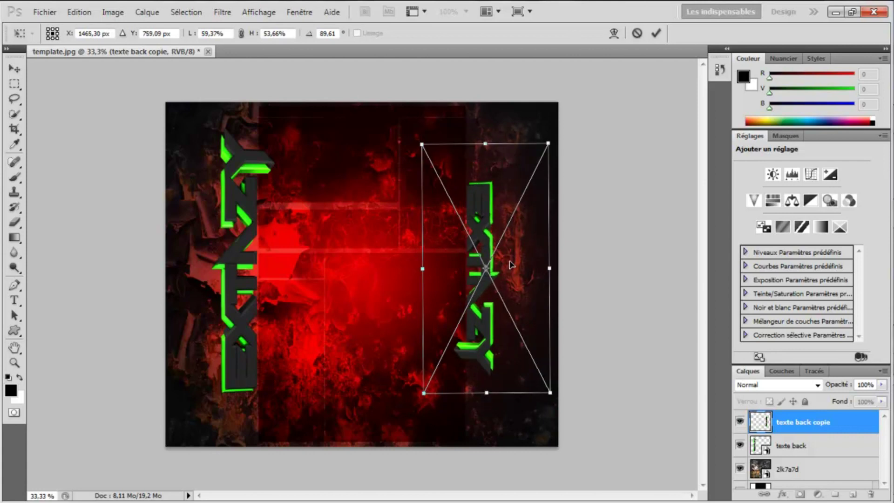
{"action": "key", "text": "Return"}
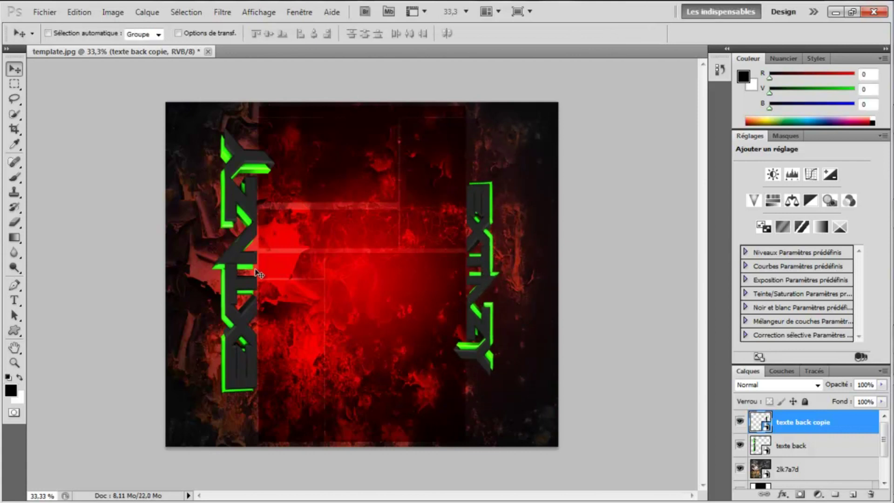
- Scale the original texte back layer to about 63% by 57% and position it along the template's left column
{"action": "left_click", "coordinate": [796, 447]}
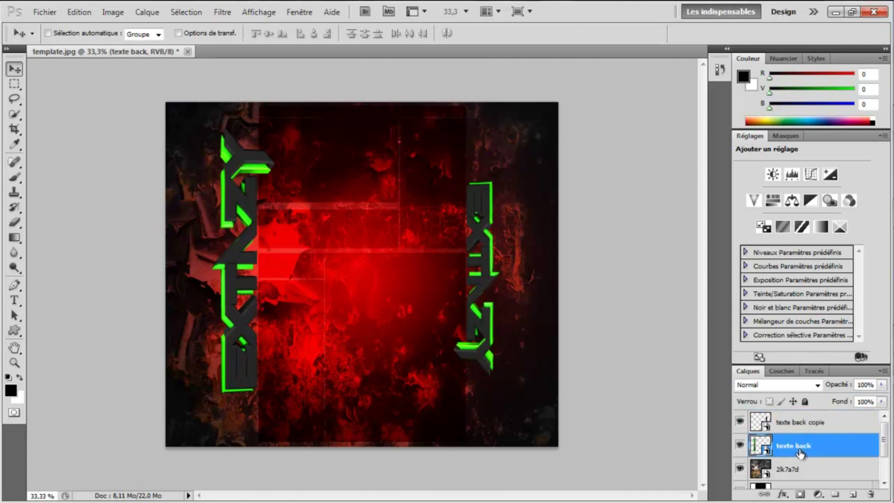
{"action": "key", "text": "ctrl+t"}
{"action": "left_click_drag", "start_coordinate": [144, 105], "coordinate": [217, 181]}
{"action": "left_click_drag", "start_coordinate": [304, 281], "coordinate": [495, 259]}
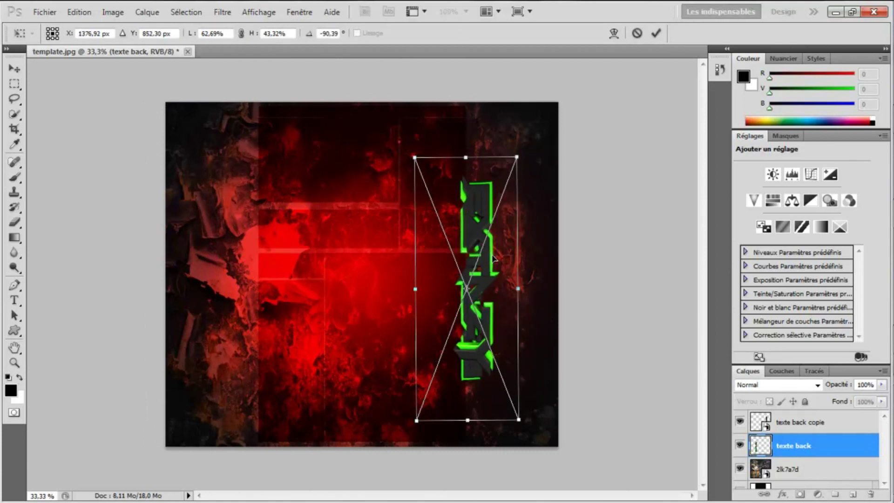
{"action": "left_click_drag", "start_coordinate": [419, 289], "coordinate": [400, 288]}
{"action": "left_click_drag", "start_coordinate": [485, 283], "coordinate": [297, 277]}
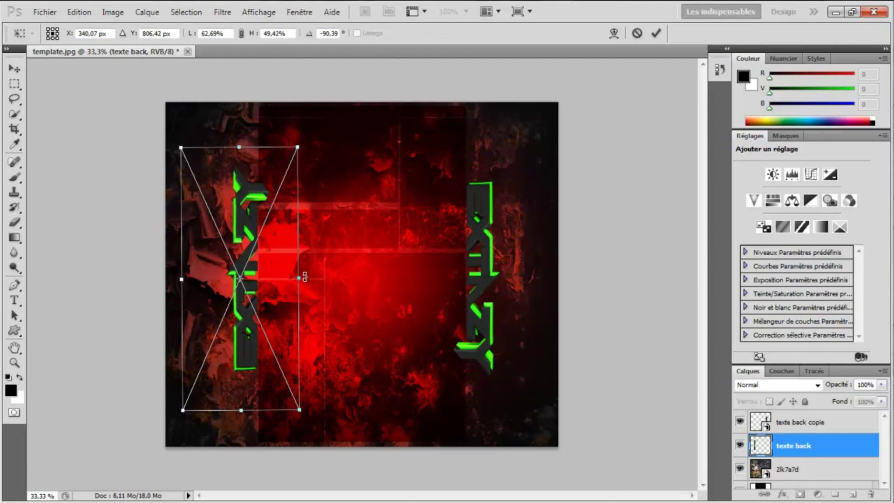
{"action": "left_click_drag", "start_coordinate": [182, 278], "coordinate": [213, 281]}
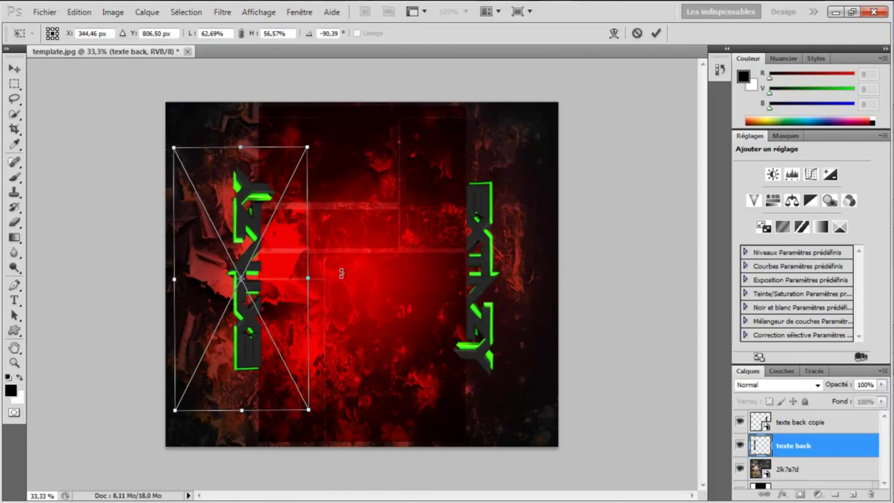
{"action": "key", "text": "Return"}
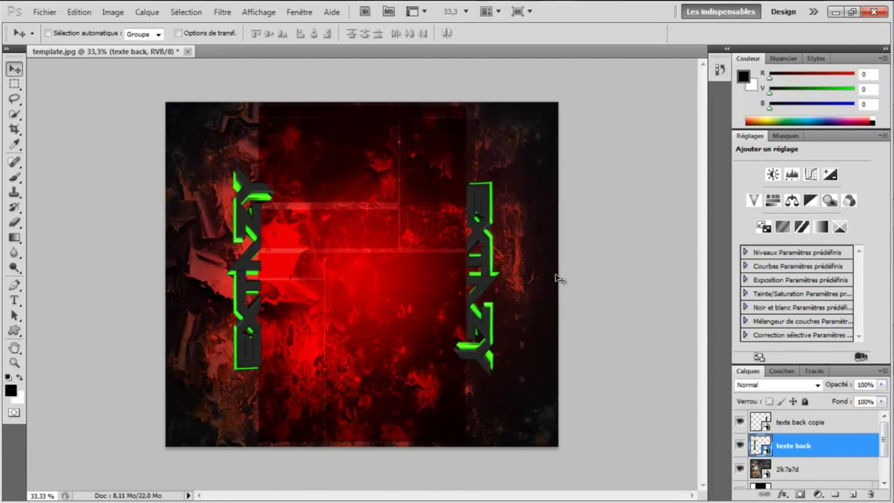
- Place the Texture (2) image from the pack folder into the template and stretch it to cover the whole canvas
{"action": "mouse_move", "coordinate": [877, 122]}
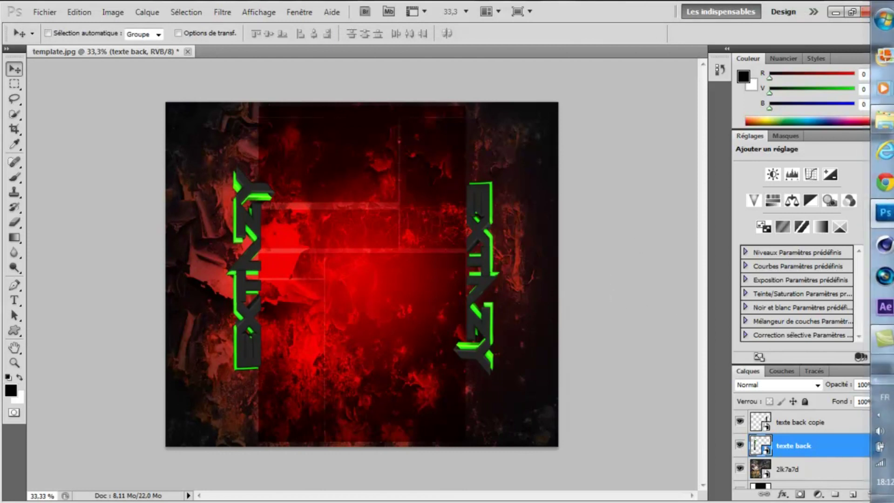
{"action": "left_click", "coordinate": [877, 122]}
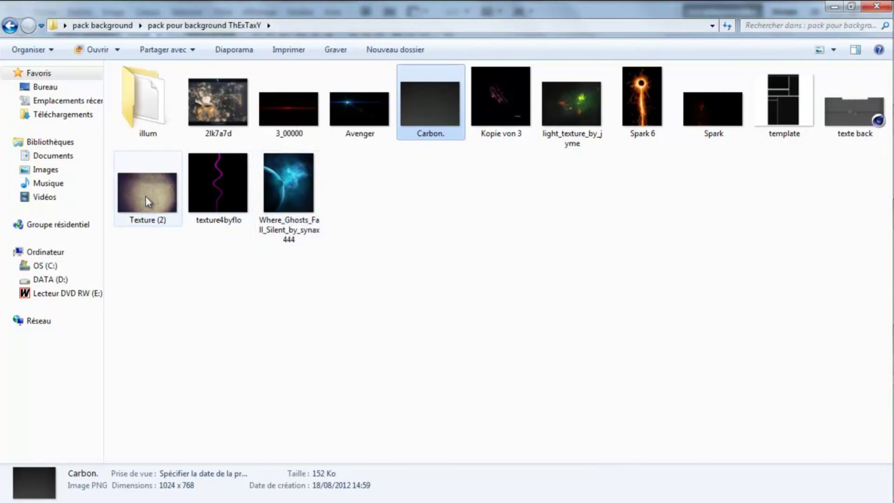
{"action": "left_click_drag", "start_coordinate": [137, 192], "coordinate": [348, 289]}
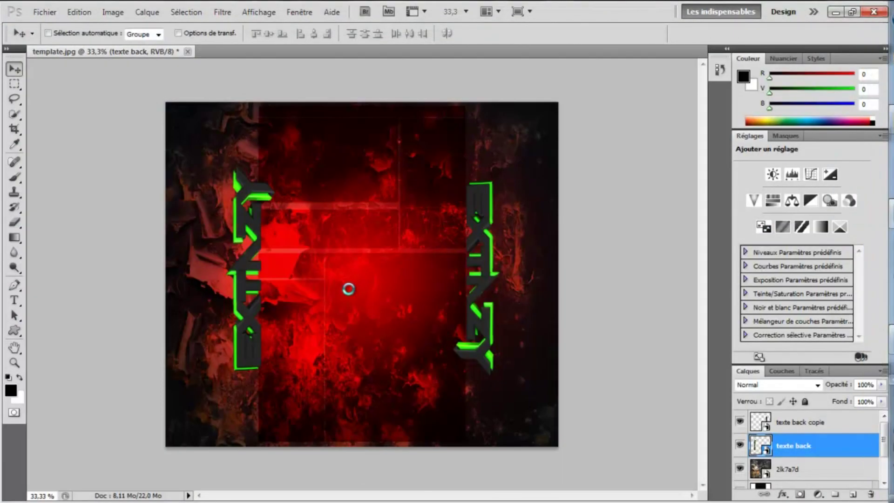
{"action": "left_click_drag", "start_coordinate": [561, 144], "coordinate": [581, 82]}
{"action": "left_click_drag", "start_coordinate": [372, 405], "coordinate": [372, 466]}
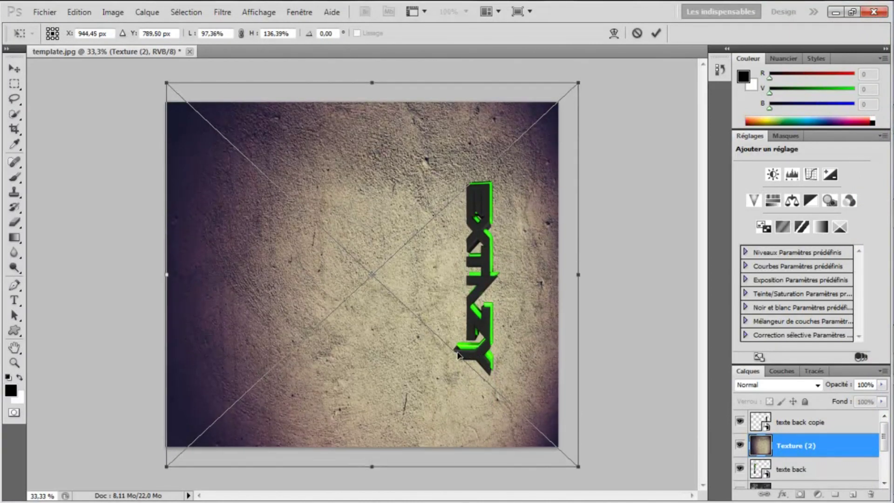
{"action": "left_click_drag", "start_coordinate": [461, 356], "coordinate": [449, 356]}
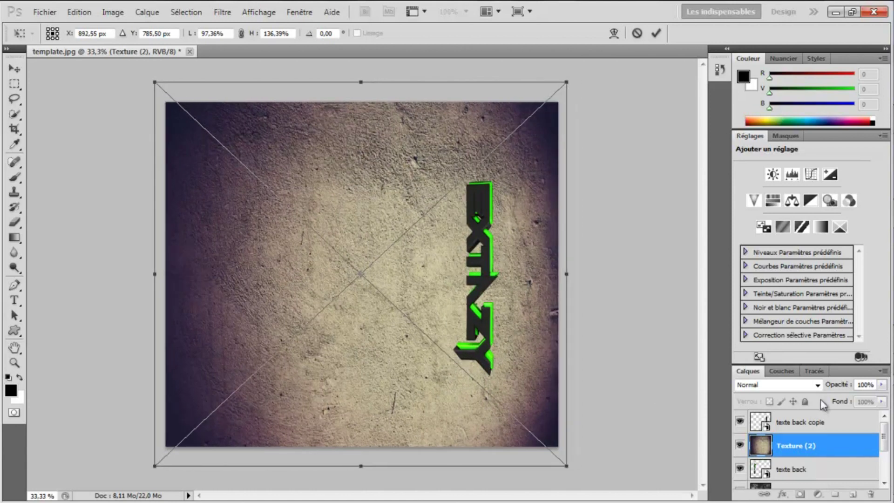
- Set the Texture (2) layer's blend mode to Incrustation and apply its placement
{"action": "left_click", "coordinate": [817, 385]}
{"action": "left_click", "coordinate": [791, 199]}
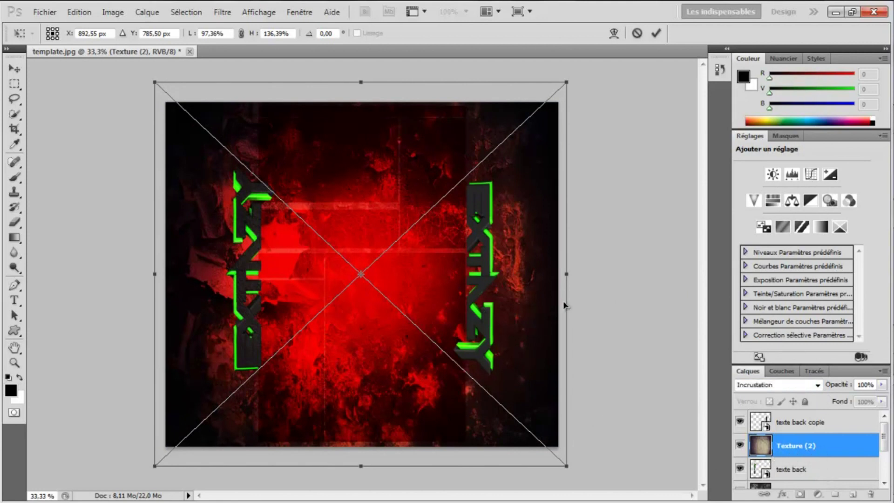
{"action": "key", "text": "Return"}
- Move the Texture (2) layer below the texte back layer, directly above 2lk7a7d
{"action": "left_click_drag", "start_coordinate": [804, 447], "coordinate": [803, 473]}
{"action": "scroll", "coordinate": [801, 447], "scroll_direction": "down", "scroll_amount": 1}
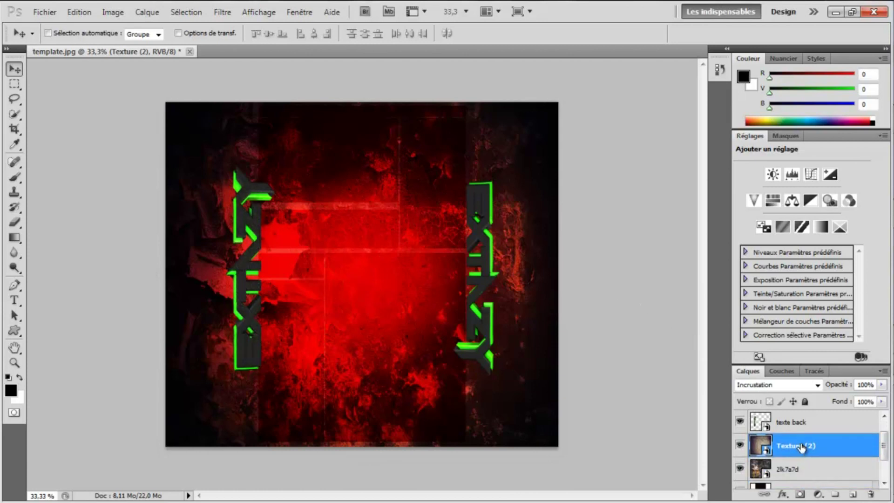
{"action": "left_click_drag", "start_coordinate": [812, 444], "coordinate": [821, 427]}
{"action": "double_click", "coordinate": [826, 446]}
{"action": "left_click", "coordinate": [811, 154]}
{"action": "left_click_drag", "start_coordinate": [824, 449], "coordinate": [795, 469]}
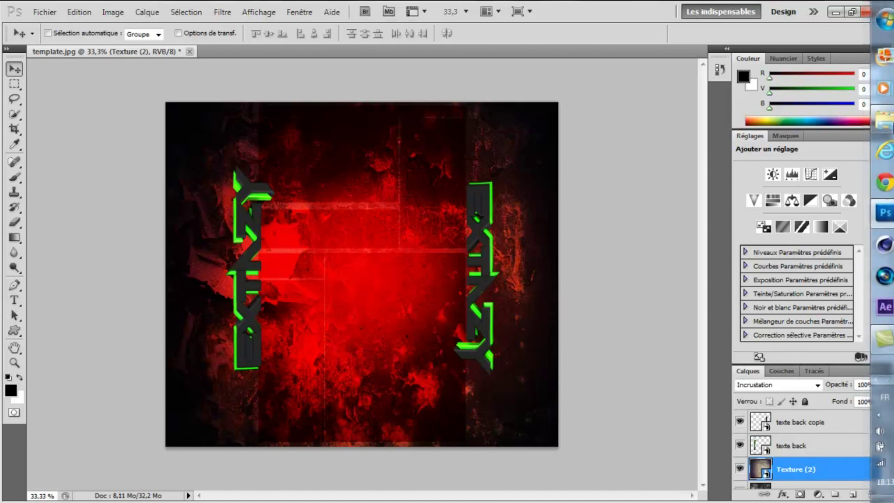
- Place the Where_Ghosts_Fall_Silent_by_synax444 image from the pack folder and enlarge it to about 462% by 458% over the canvas
{"action": "left_click", "coordinate": [878, 127]}
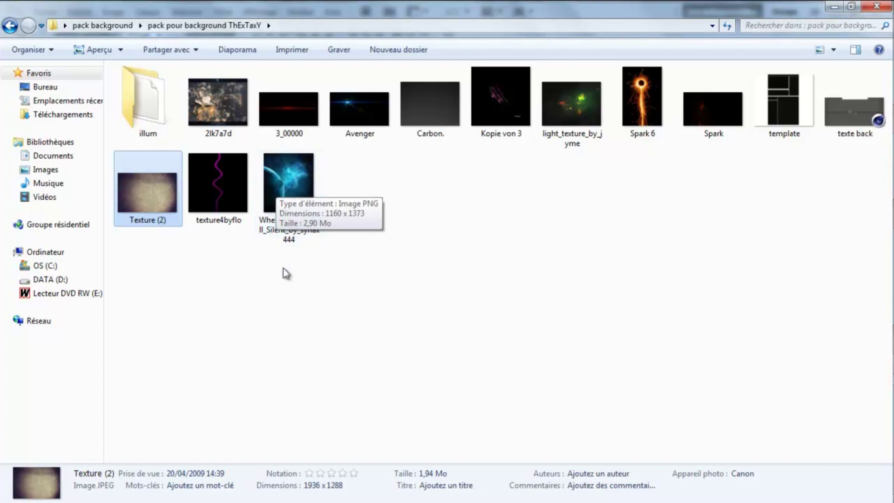
{"action": "left_click_drag", "start_coordinate": [281, 188], "coordinate": [596, 132]}
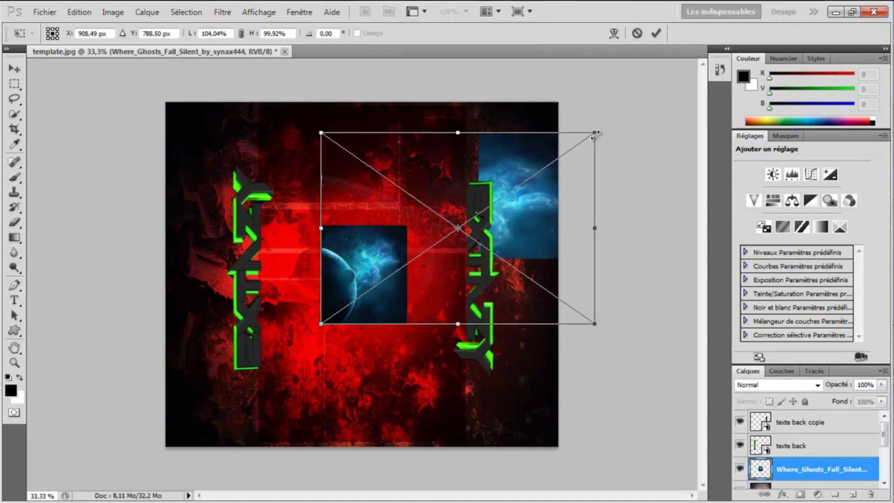
{"action": "left_click_drag", "start_coordinate": [456, 206], "coordinate": [245, 357]}
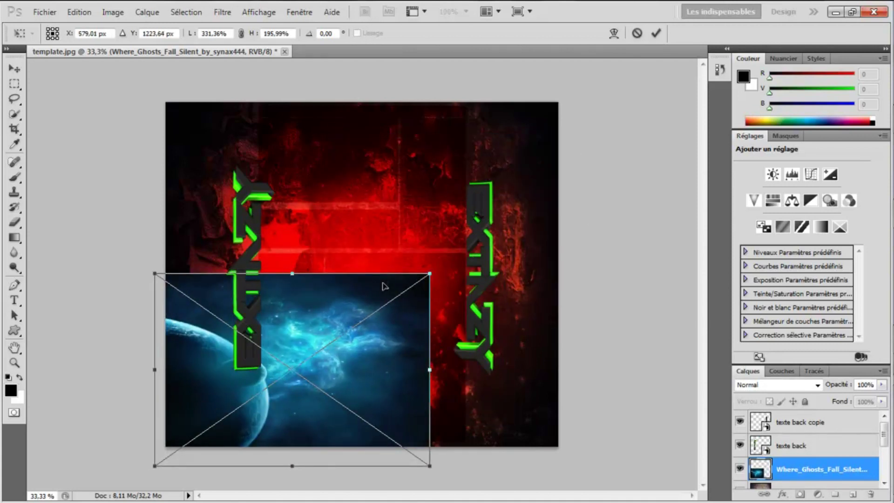
{"action": "left_click_drag", "start_coordinate": [427, 273], "coordinate": [573, 88]}
{"action": "left_click_drag", "start_coordinate": [353, 312], "coordinate": [377, 398]}
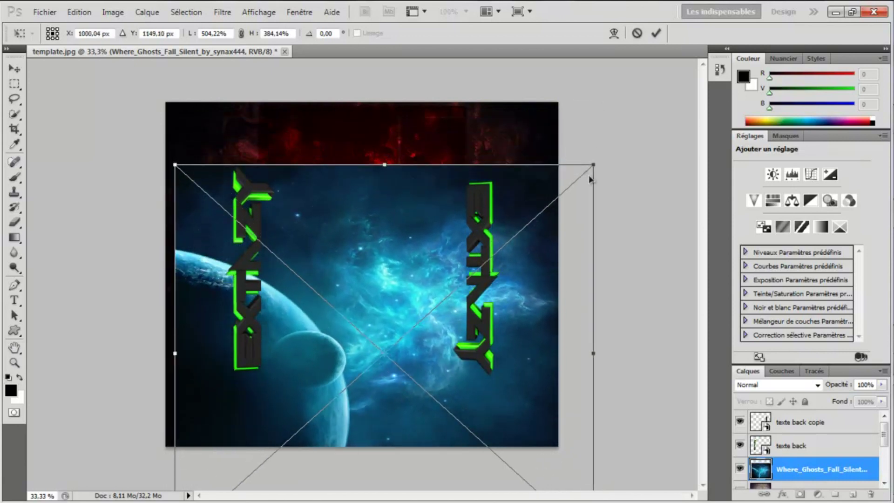
{"action": "left_click_drag", "start_coordinate": [593, 161], "coordinate": [559, 93]}
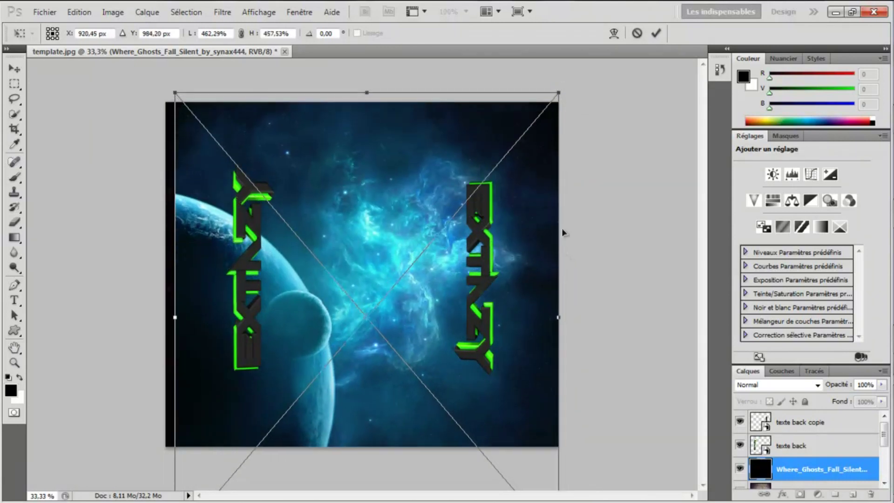
- Rotate the space image about -12.28°, enlarge it to about 636% by 556% to cover the canvas and apply the placement
{"action": "left_click_drag", "start_coordinate": [580, 278], "coordinate": [590, 231]}
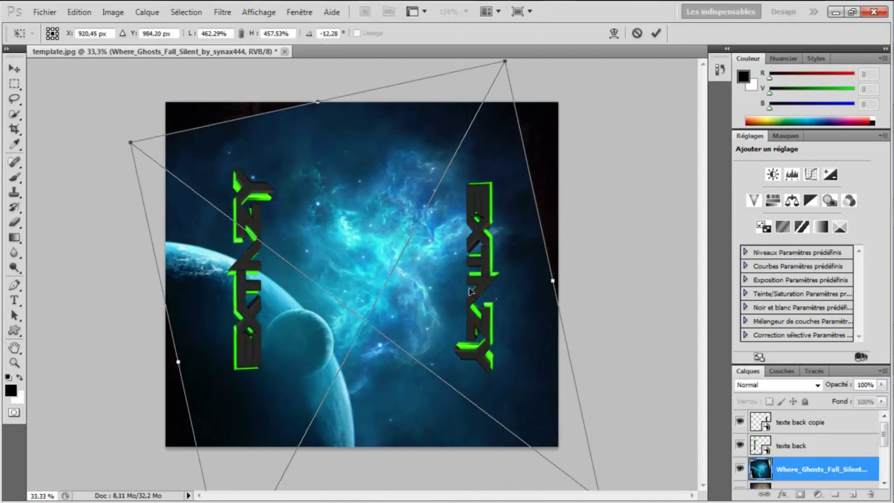
{"action": "left_click_drag", "start_coordinate": [486, 299], "coordinate": [461, 305]}
{"action": "left_click_drag", "start_coordinate": [463, 77], "coordinate": [589, 4]}
{"action": "left_click_drag", "start_coordinate": [459, 221], "coordinate": [437, 248]}
{"action": "left_click_drag", "start_coordinate": [315, 85], "coordinate": [310, 42]}
{"action": "left_click_drag", "start_coordinate": [334, 168], "coordinate": [318, 168]}
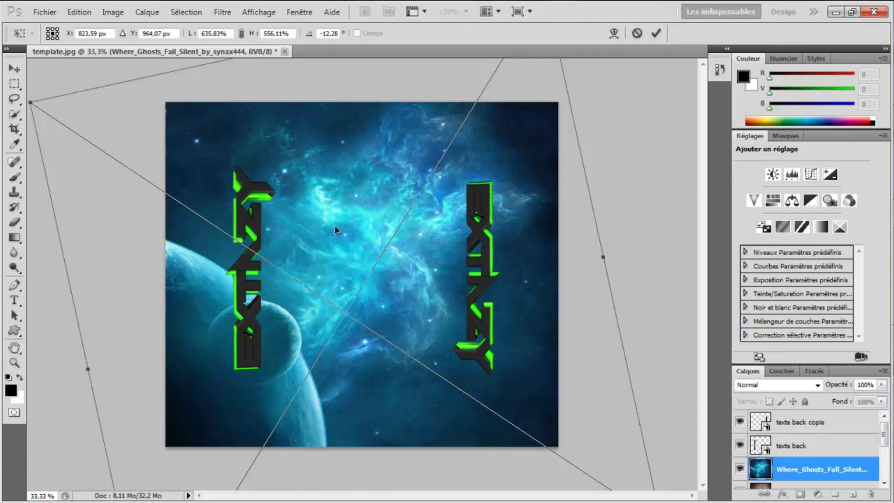
{"action": "key", "text": "Return"}
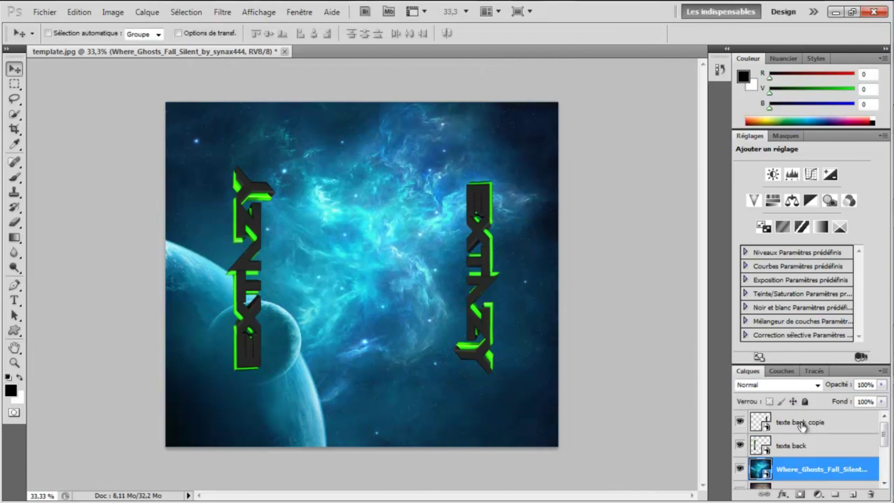
- Set the space image layer's blend mode to Incrustation and try it lower in the layer stack before returning it above Texture (2)
{"action": "left_click", "coordinate": [816, 385]}
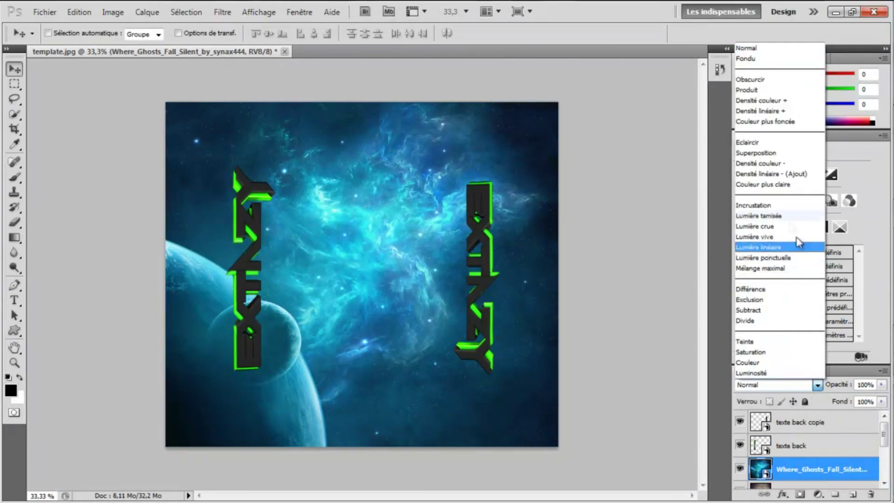
{"action": "left_click", "coordinate": [786, 203]}
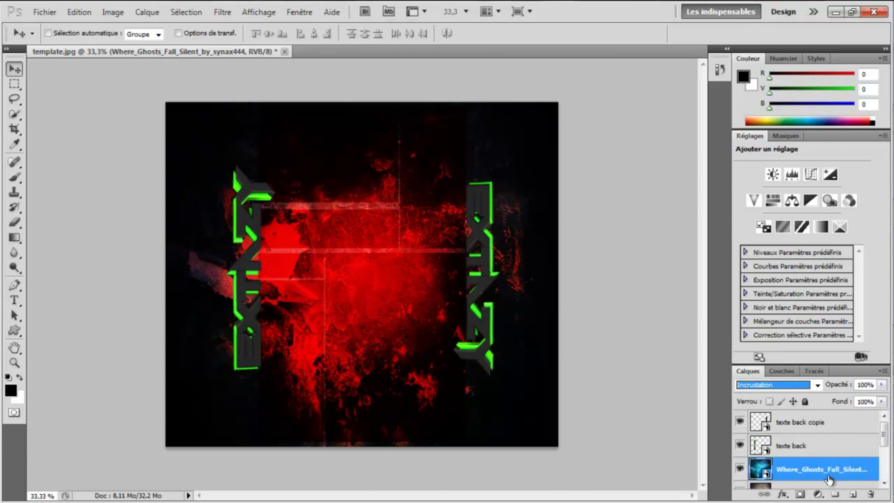
{"action": "scroll", "coordinate": [827, 473], "scroll_direction": "down", "scroll_amount": 1}
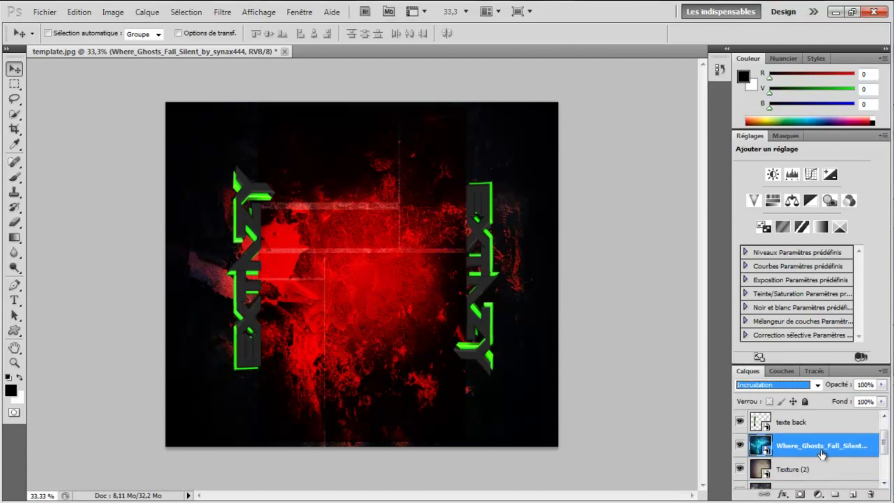
{"action": "scroll", "coordinate": [823, 452], "scroll_direction": "down", "scroll_amount": 1}
{"action": "left_click_drag", "start_coordinate": [819, 432], "coordinate": [823, 469]}
{"action": "left_click_drag", "start_coordinate": [811, 438], "coordinate": [812, 413]}
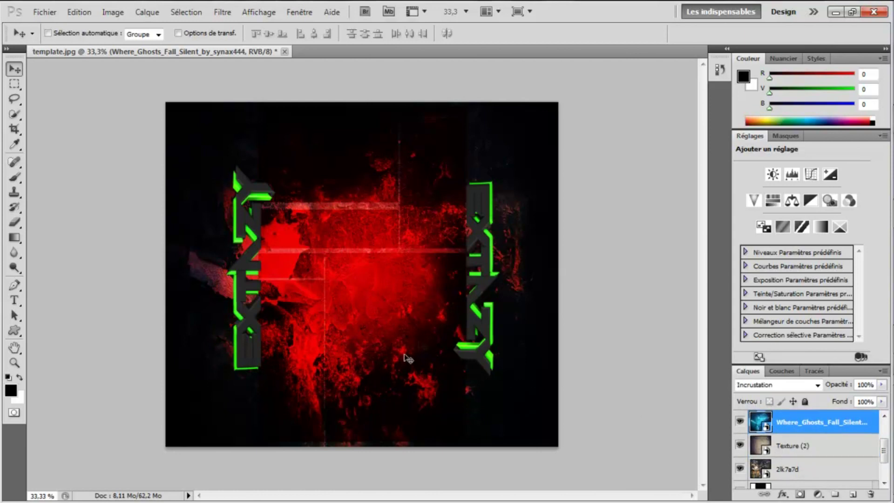
- Try placing the light_texture_by_jyme image from the pack folder, enlarged to about 251% by 271% over the canvas
{"action": "left_click", "coordinate": [877, 120]}
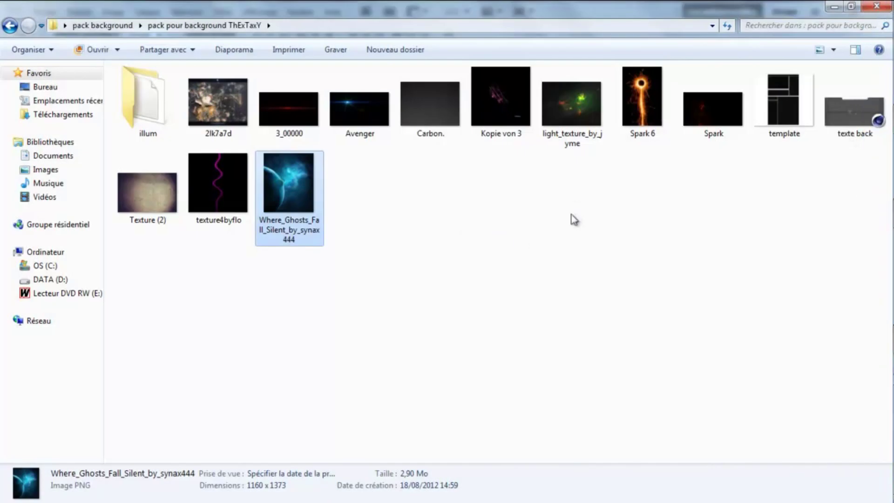
{"action": "left_click_drag", "start_coordinate": [564, 111], "coordinate": [370, 306]}
{"action": "left_click_drag", "start_coordinate": [448, 212], "coordinate": [525, 126]}
{"action": "left_click_drag", "start_coordinate": [469, 202], "coordinate": [377, 241]}
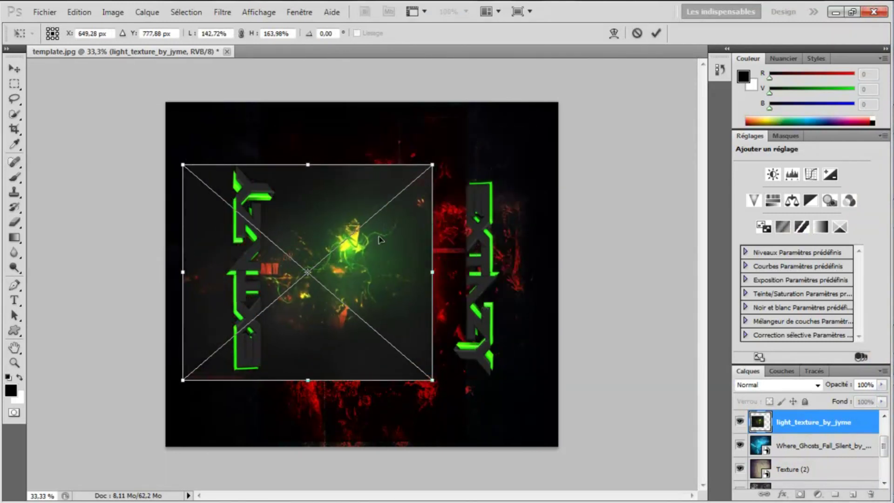
{"action": "left_click_drag", "start_coordinate": [434, 163], "coordinate": [577, 81]}
{"action": "left_click_drag", "start_coordinate": [439, 204], "coordinate": [385, 256]}
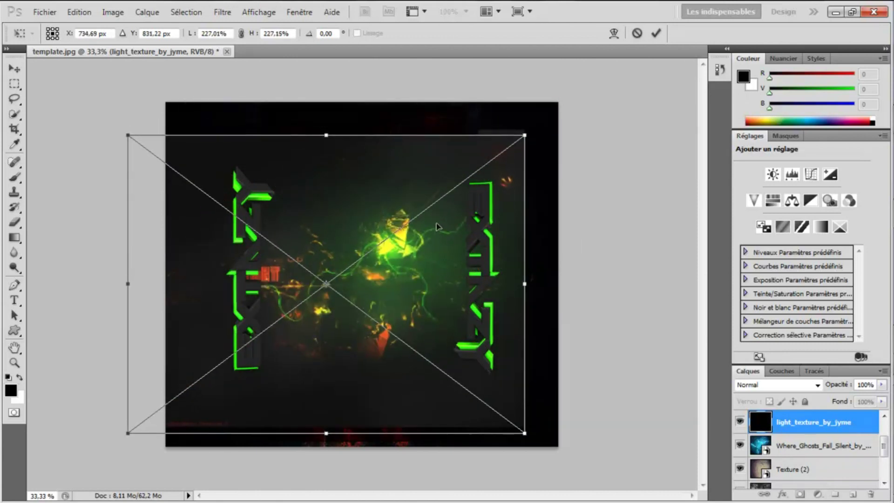
{"action": "left_click_drag", "start_coordinate": [538, 122], "coordinate": [579, 94]}
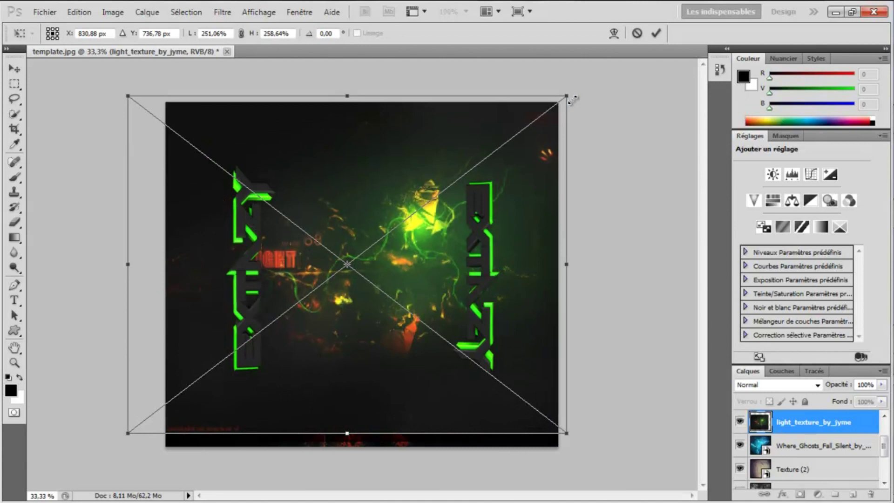
{"action": "left_click_drag", "start_coordinate": [473, 191], "coordinate": [458, 224]}
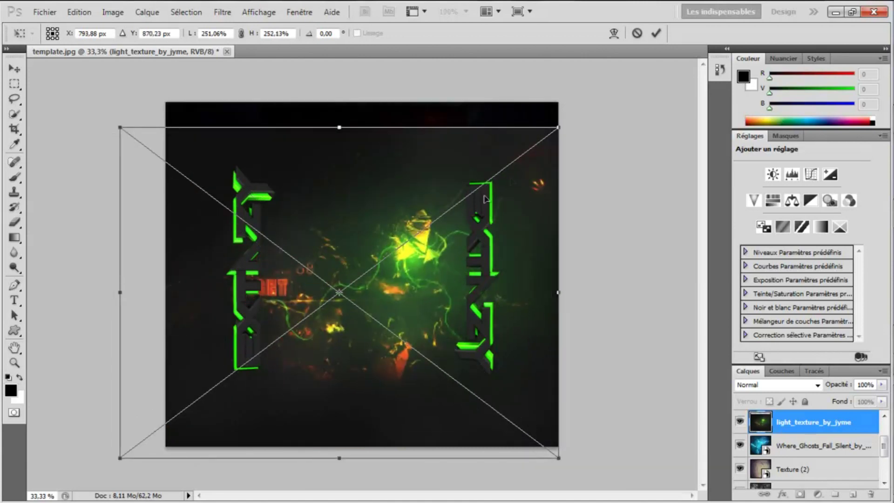
{"action": "left_click_drag", "start_coordinate": [558, 127], "coordinate": [562, 102]}
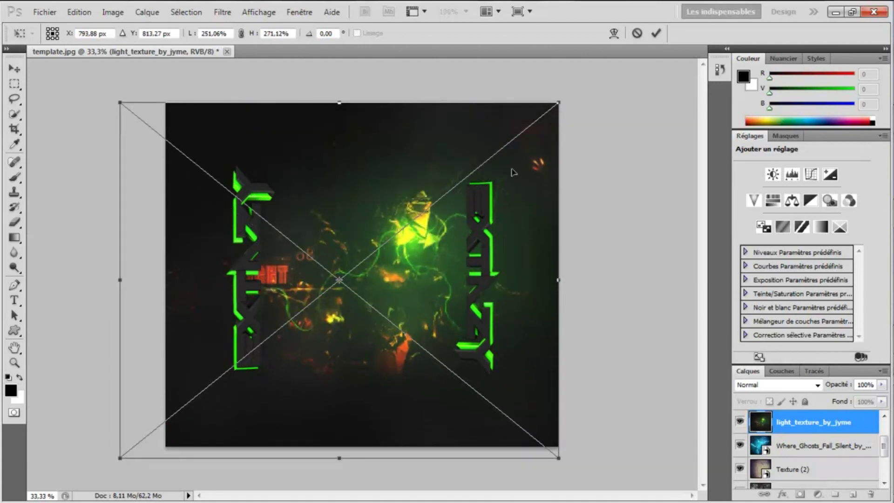
- Try the Incrustation, Superposition and Normal blend modes on the light texture, and cancel its placement
{"action": "left_click", "coordinate": [775, 384]}
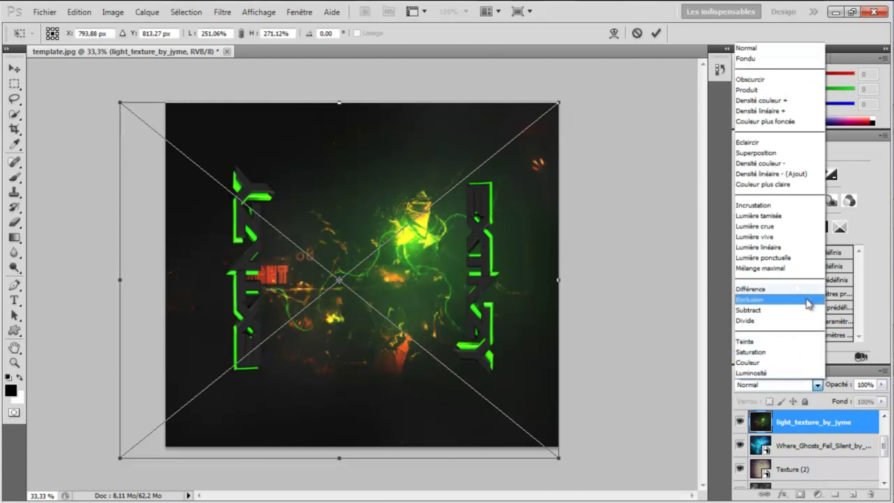
{"action": "left_click", "coordinate": [763, 201]}
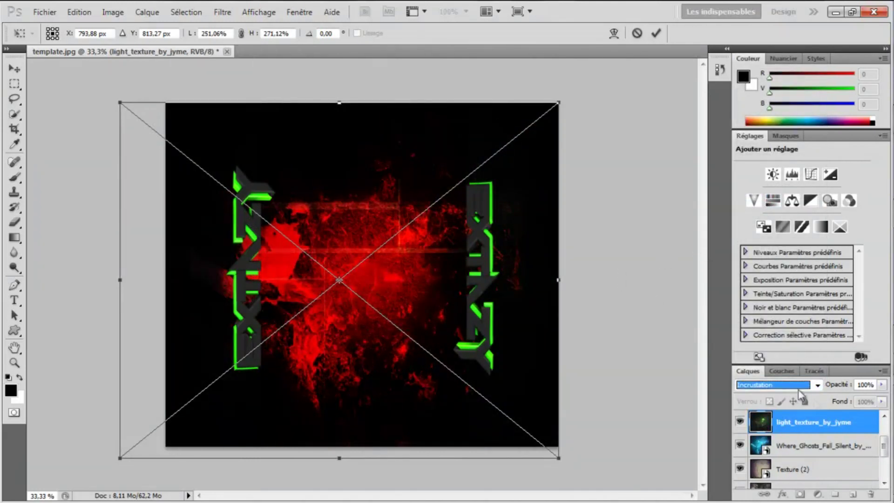
{"action": "left_click", "coordinate": [817, 387]}
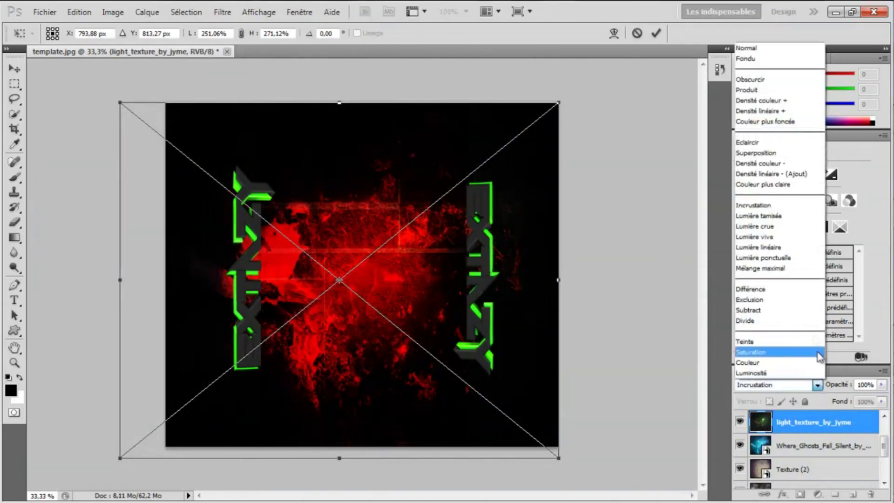
{"action": "left_click", "coordinate": [763, 150]}
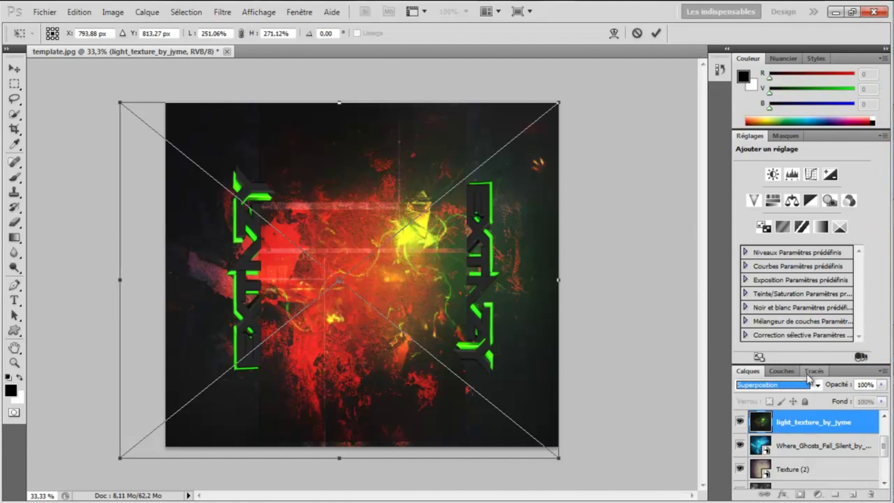
{"action": "left_click", "coordinate": [816, 386]}
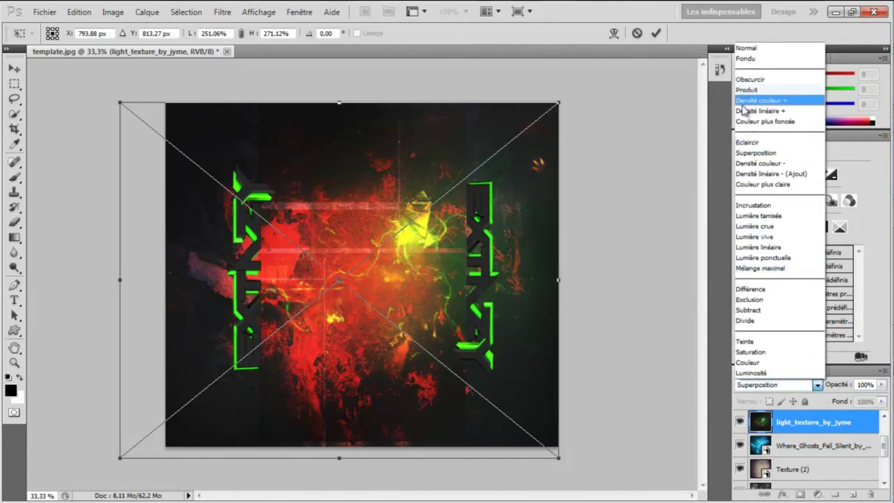
{"action": "left_click", "coordinate": [747, 48]}
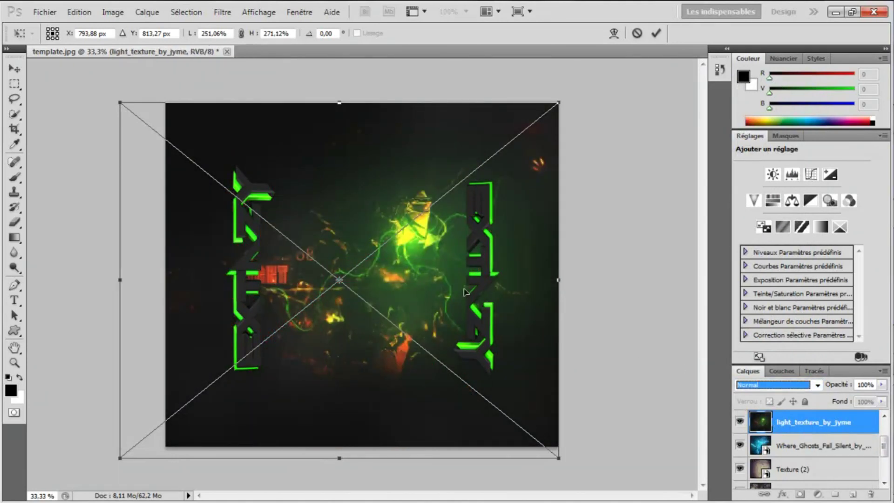
{"action": "left_click_drag", "start_coordinate": [464, 292], "coordinate": [441, 339]}
{"action": "key", "text": "Escape"}
{"action": "key", "text": "Delete"}
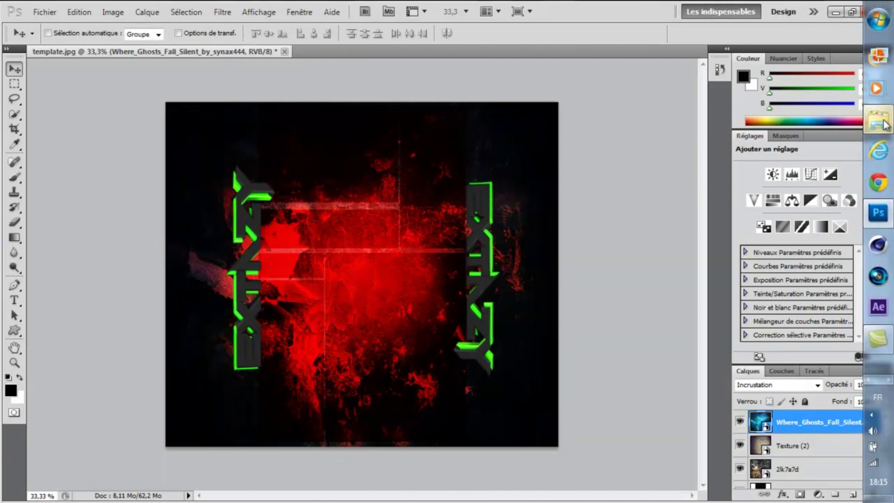
{"action": "left_click", "coordinate": [884, 125]}
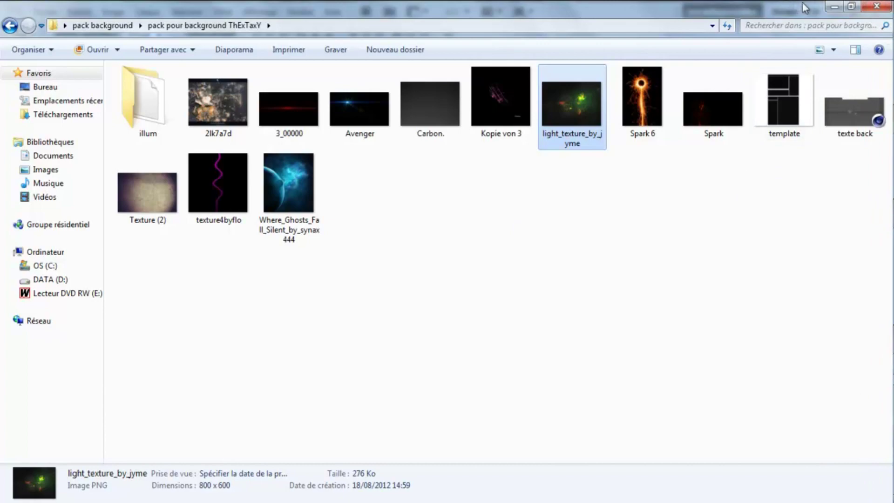
{"action": "left_click", "coordinate": [834, 7]}
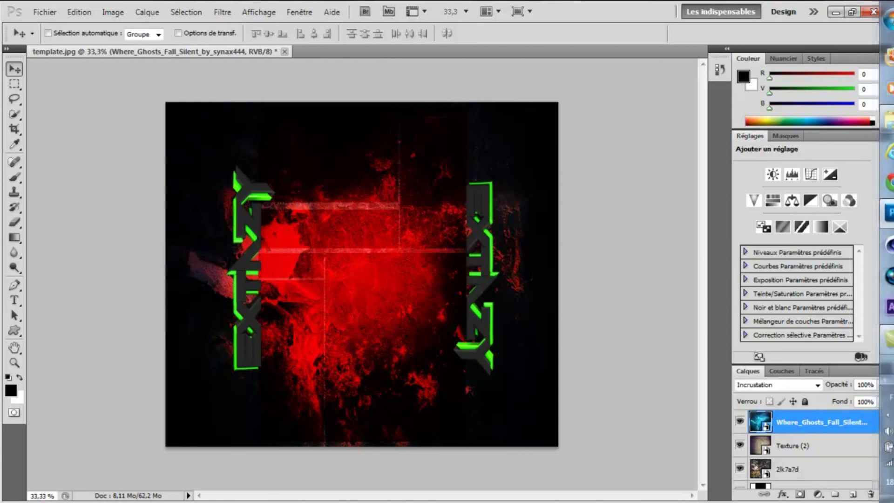
{"action": "mouse_move", "coordinate": [880, 219]}
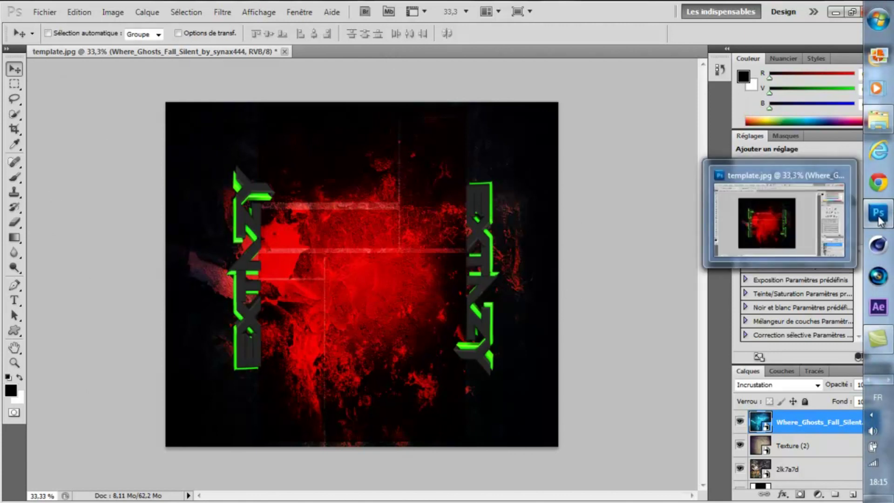
- Place the Spark 6 image from the pack folder on the canvas's left half and set its blend mode to Superposition, trying Incrustation first
{"action": "left_click", "coordinate": [878, 120]}
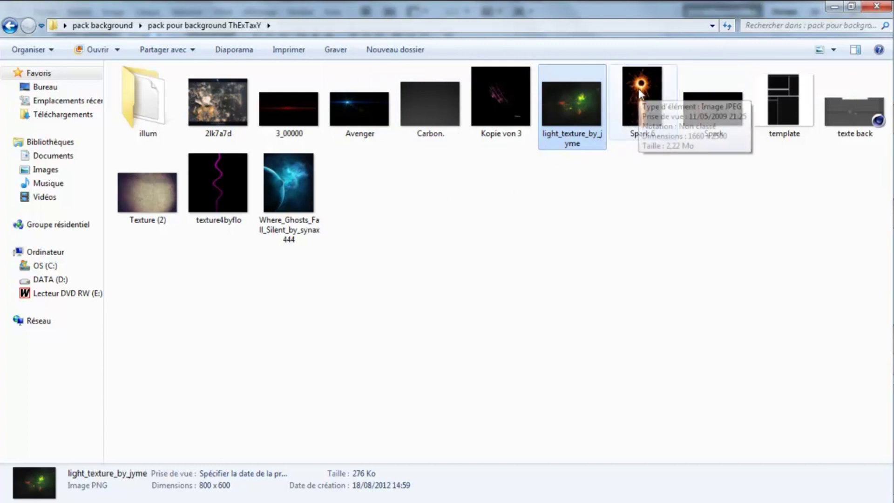
{"action": "left_click_drag", "start_coordinate": [650, 85], "coordinate": [492, 279]}
{"action": "left_click_drag", "start_coordinate": [363, 201], "coordinate": [287, 286]}
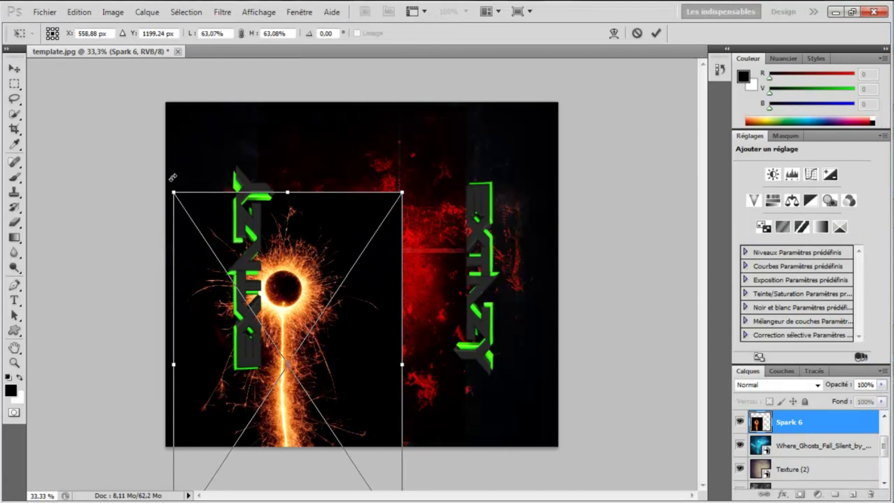
{"action": "left_click", "coordinate": [815, 385]}
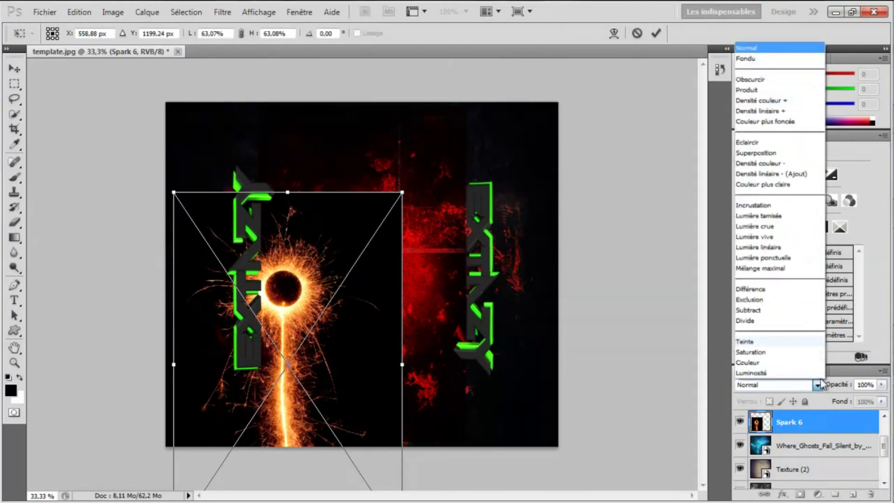
{"action": "left_click", "coordinate": [767, 208]}
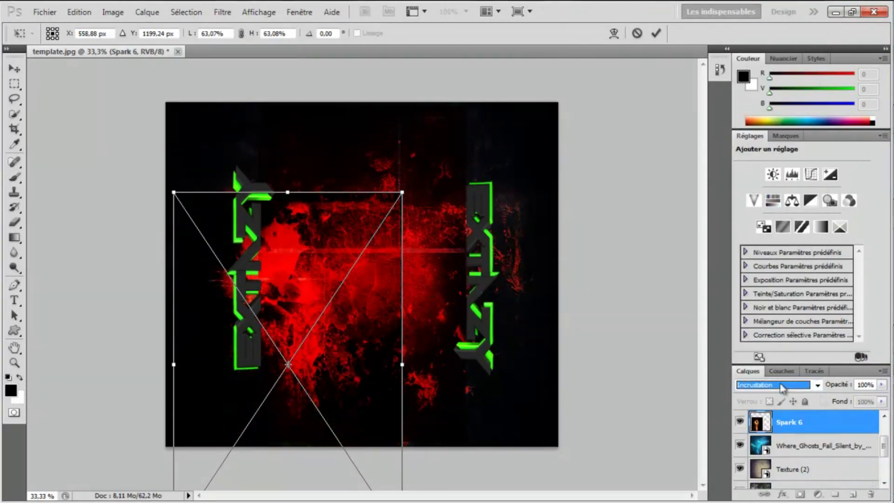
{"action": "left_click", "coordinate": [817, 384]}
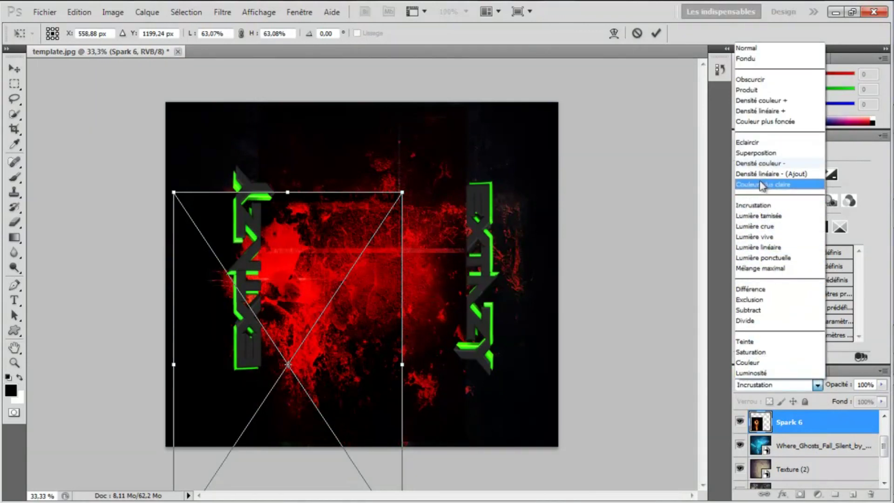
{"action": "left_click", "coordinate": [755, 153]}
- Move the spark image so its glowing ring sits behind the lower half of the left ExTazY text, applying the placement
{"action": "left_click_drag", "start_coordinate": [321, 274], "coordinate": [313, 287]}
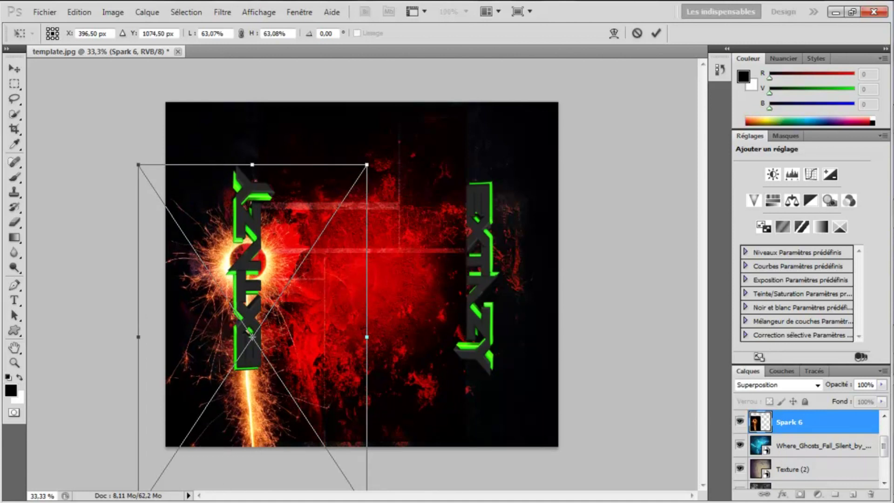
{"action": "key", "text": "Return"}
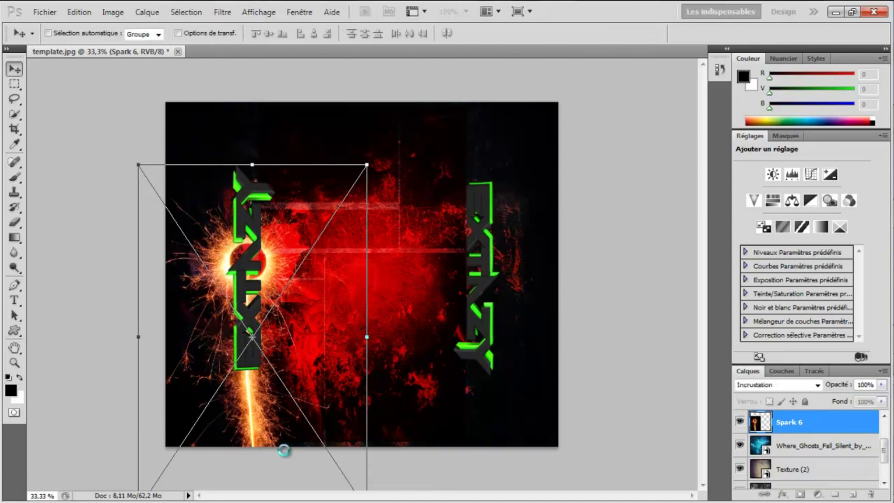
{"action": "left_click_drag", "start_coordinate": [250, 283], "coordinate": [245, 311]}
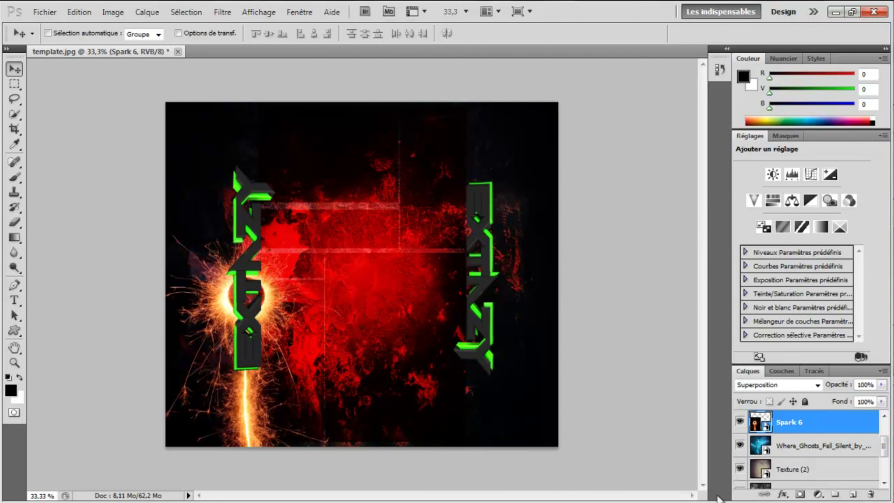
- Duplicate the Spark 6 layer and move the copy up so its ring sits at the upper end of the left text
{"action": "right_click", "coordinate": [803, 425]}
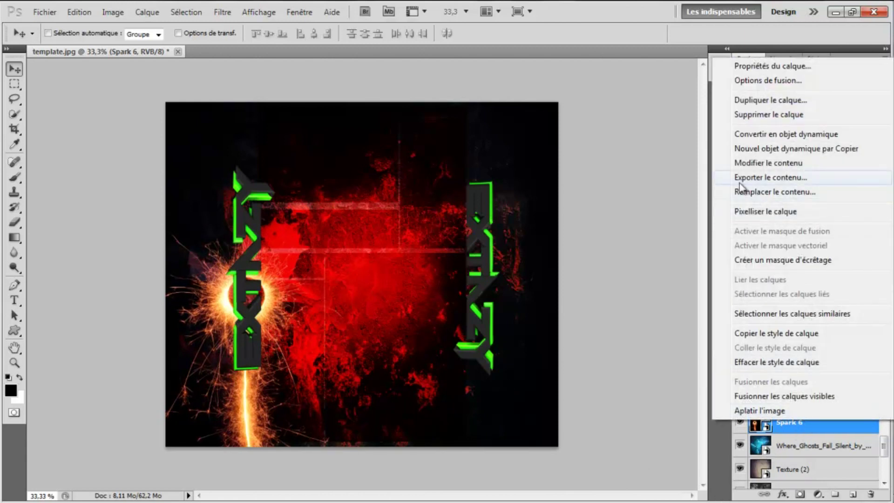
{"action": "left_click", "coordinate": [773, 100]}
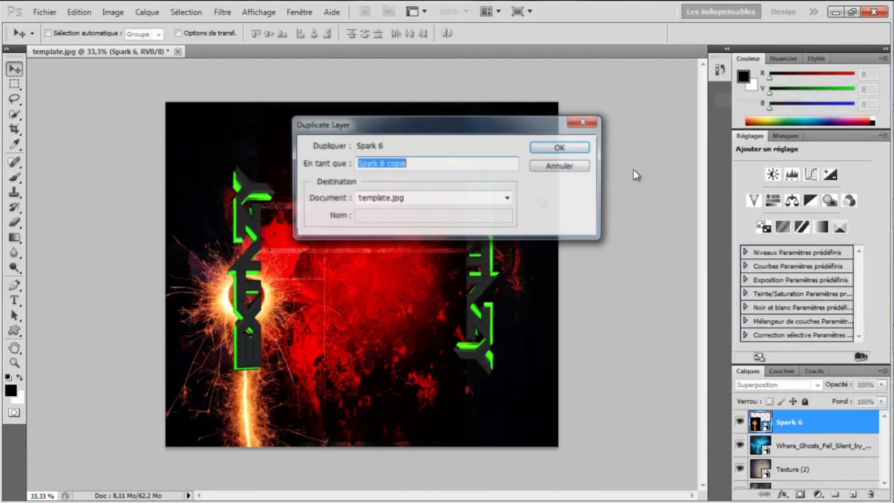
{"action": "left_click", "coordinate": [567, 148]}
{"action": "left_click_drag", "start_coordinate": [266, 322], "coordinate": [276, 197]}
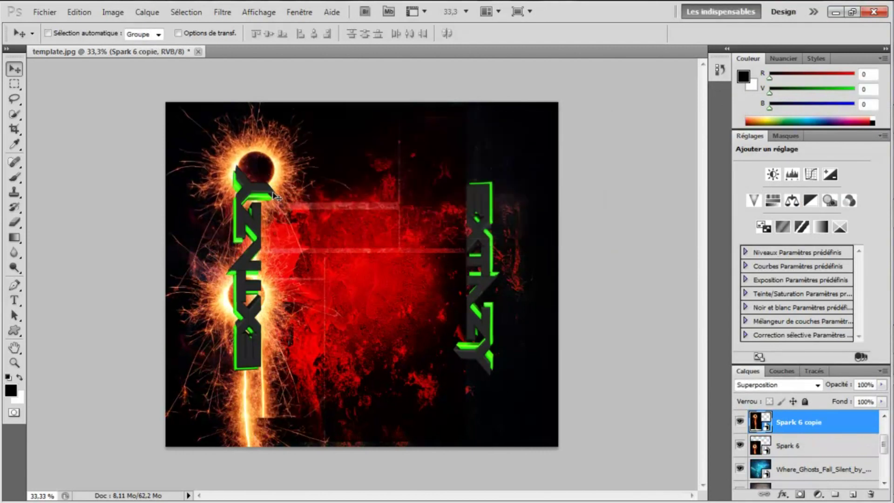
{"action": "key", "text": "t"}
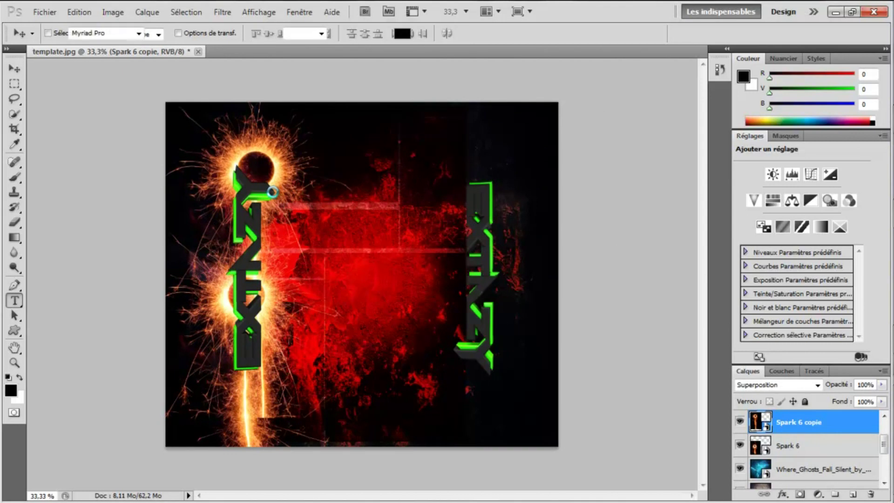
{"action": "left_click", "coordinate": [14, 69]}
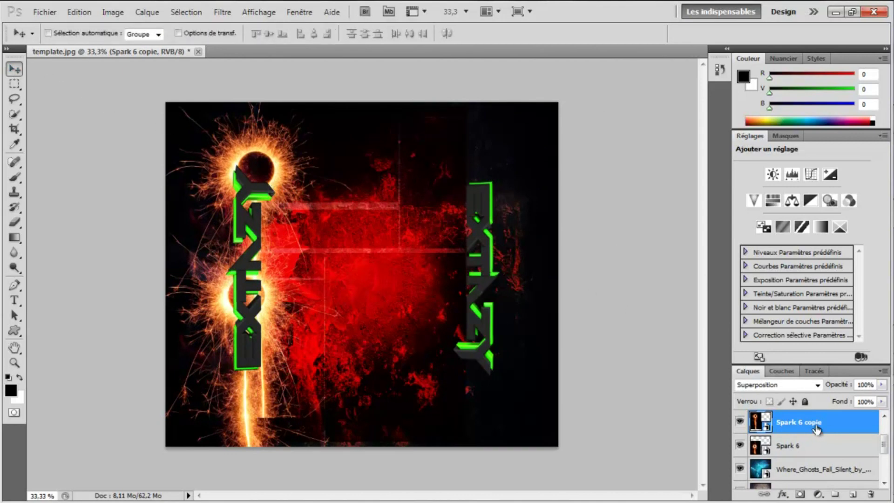
{"action": "key", "text": "t"}
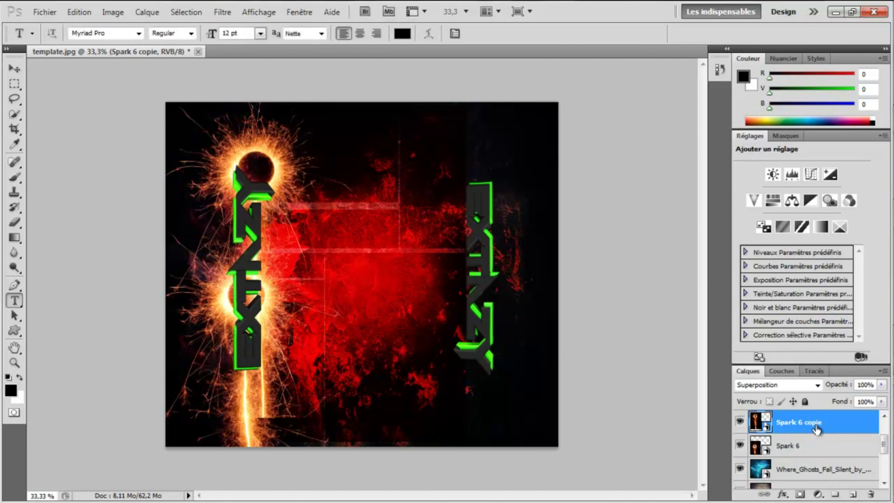
{"action": "left_click", "coordinate": [16, 70]}
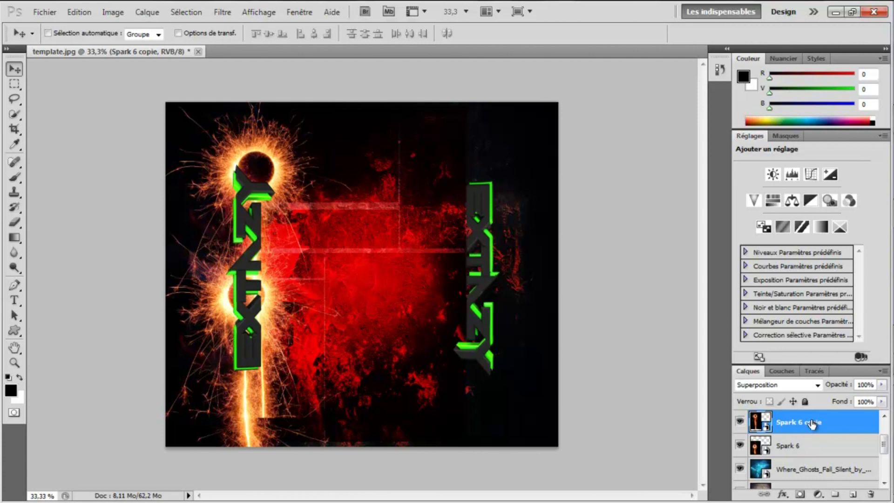
- Rotate the Spark 6 copie layer 180° and move it so its ring overlaps the ring behind the lower half of the left text
{"action": "key", "text": "ctrl+t"}
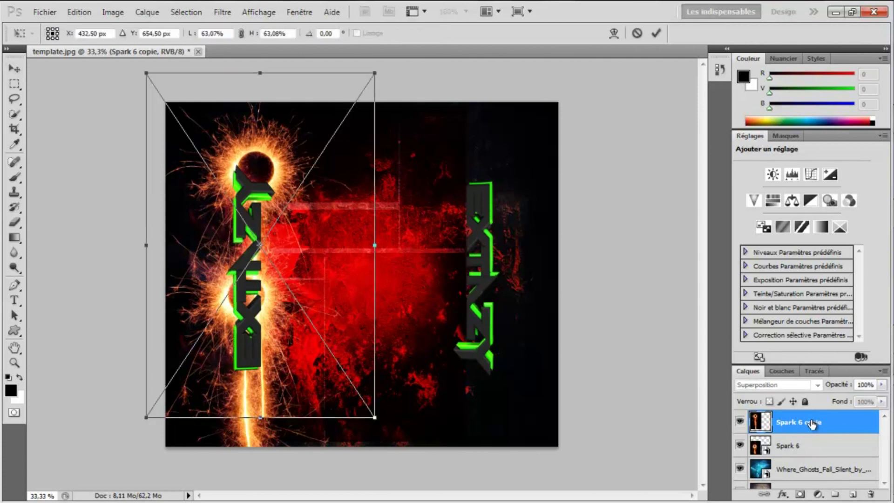
{"action": "right_click", "coordinate": [256, 162]}
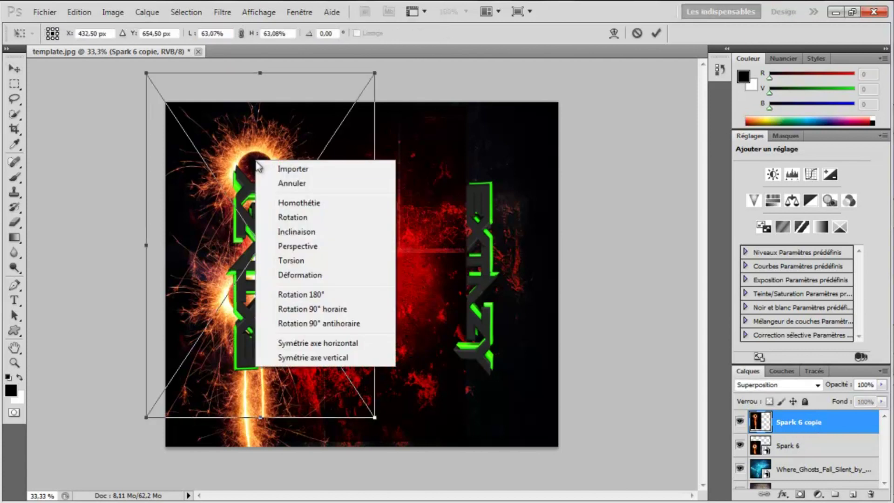
{"action": "left_click", "coordinate": [340, 300]}
{"action": "left_click_drag", "start_coordinate": [291, 278], "coordinate": [272, 253]}
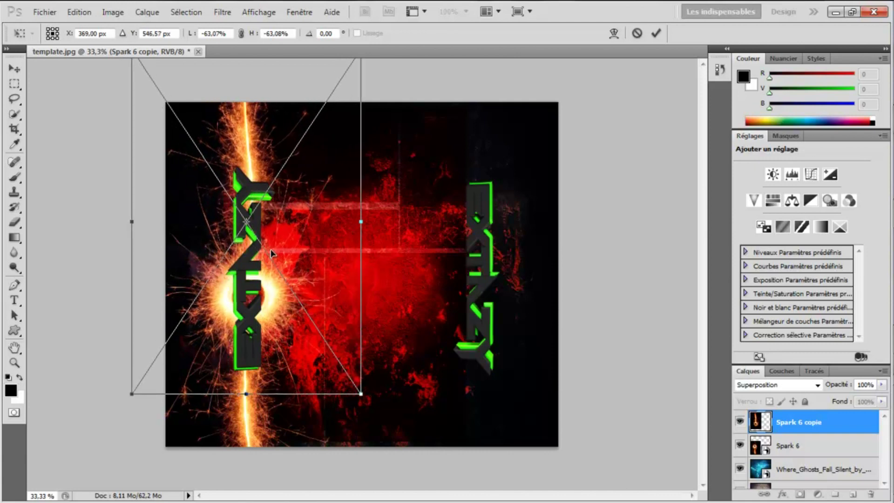
{"action": "left_click_drag", "start_coordinate": [270, 249], "coordinate": [261, 277]}
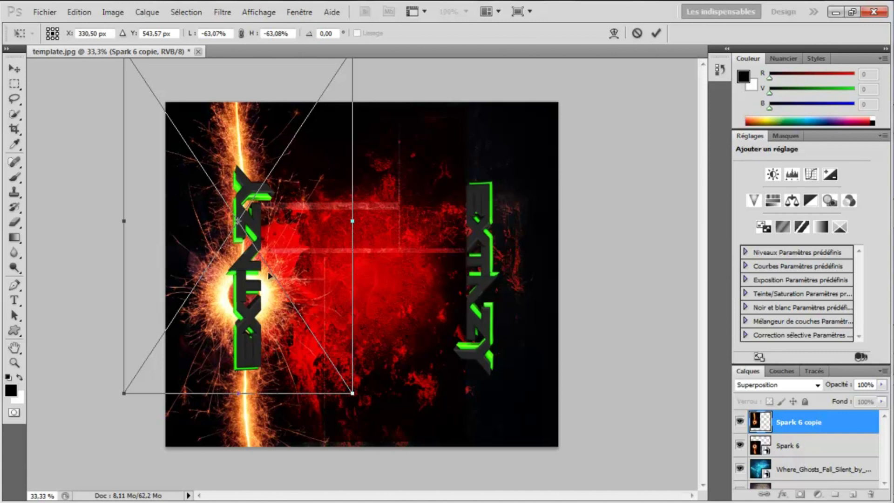
{"action": "left_click_drag", "start_coordinate": [270, 250], "coordinate": [277, 248]}
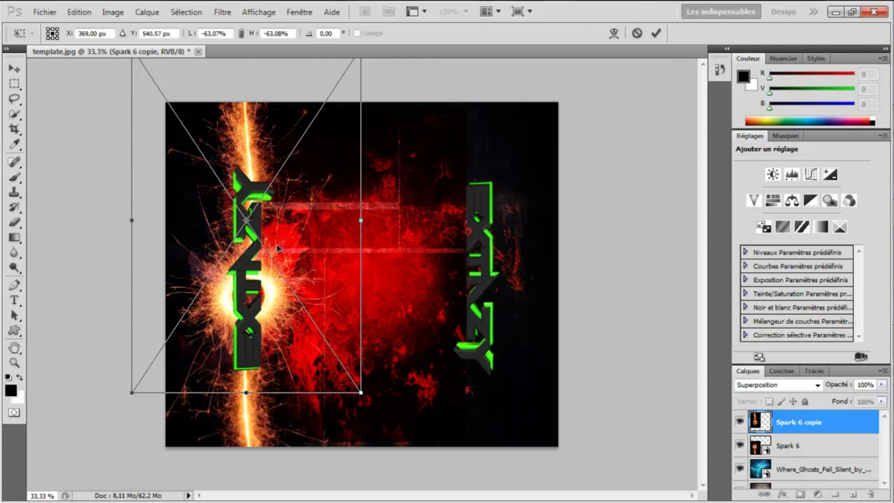
{"action": "key", "text": "Return"}
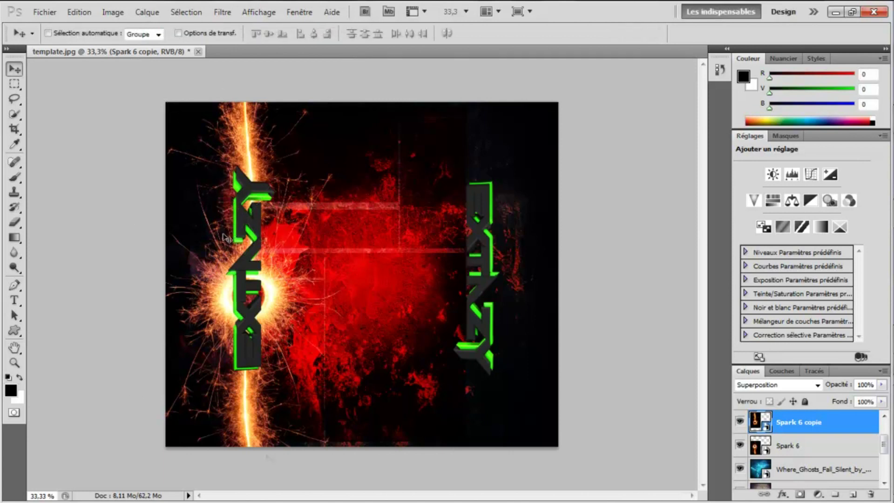
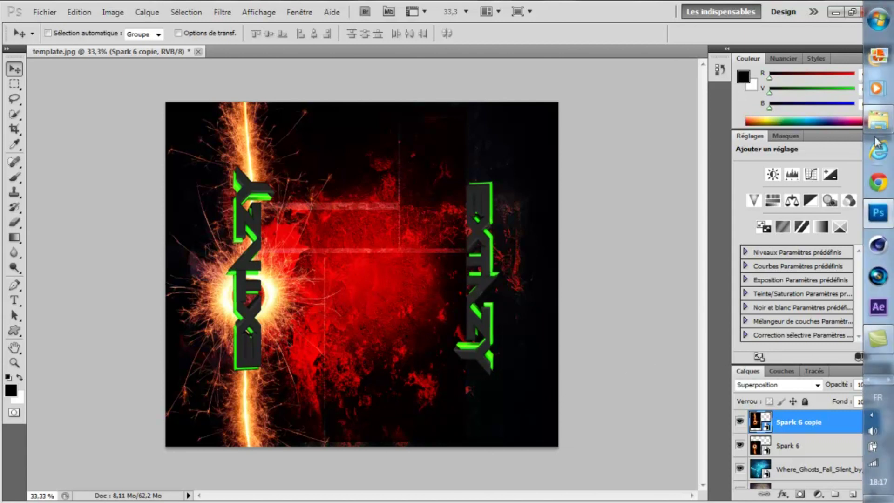
- Place the texture4byflo image over the right ExTazY text, stretched to about 108% width and 261% height, with the Superposition blend mode
{"action": "left_click", "coordinate": [877, 122]}
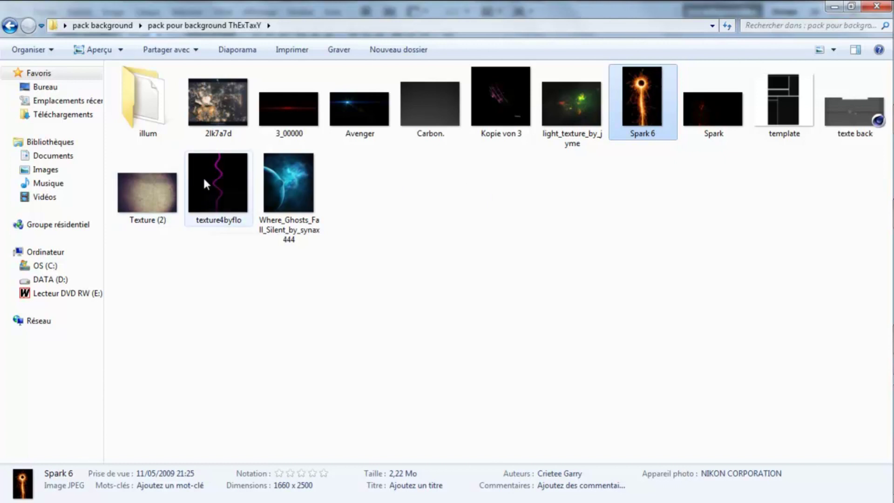
{"action": "left_click_drag", "start_coordinate": [206, 184], "coordinate": [405, 282]}
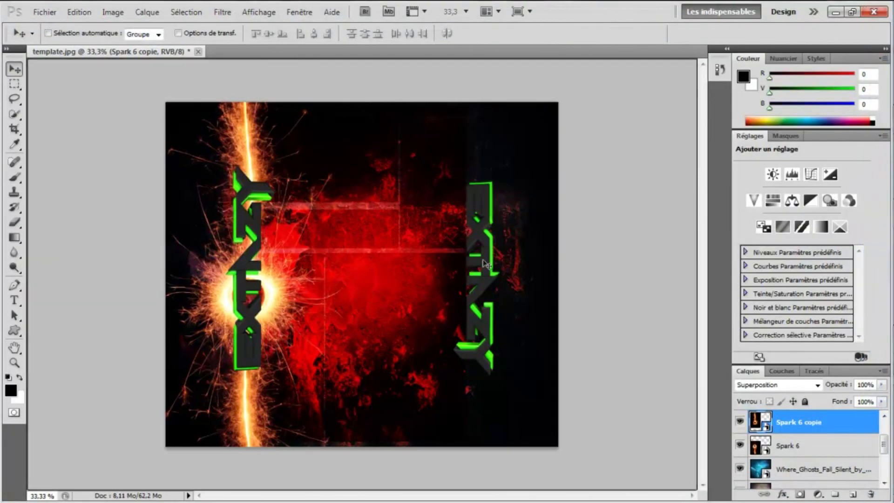
{"action": "left_click_drag", "start_coordinate": [362, 197], "coordinate": [363, 107]}
{"action": "left_click_drag", "start_coordinate": [364, 329], "coordinate": [367, 419]}
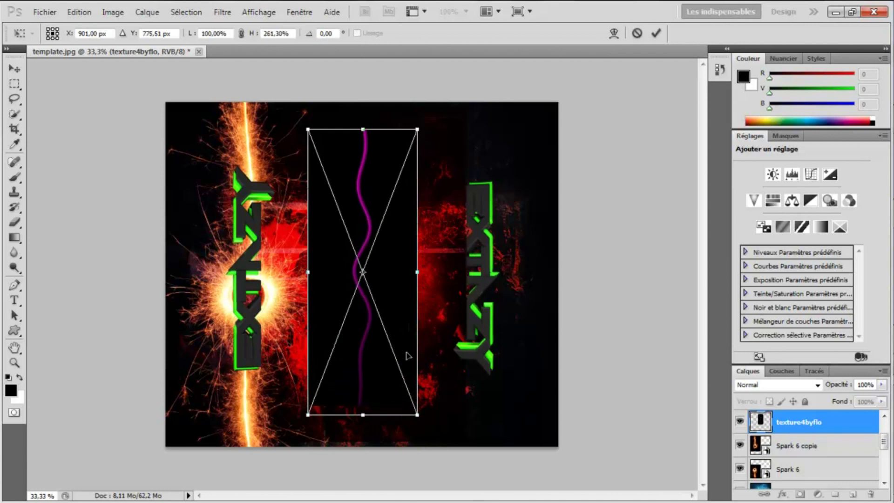
{"action": "left_click_drag", "start_coordinate": [417, 273], "coordinate": [523, 275]}
{"action": "left_click", "coordinate": [818, 385]}
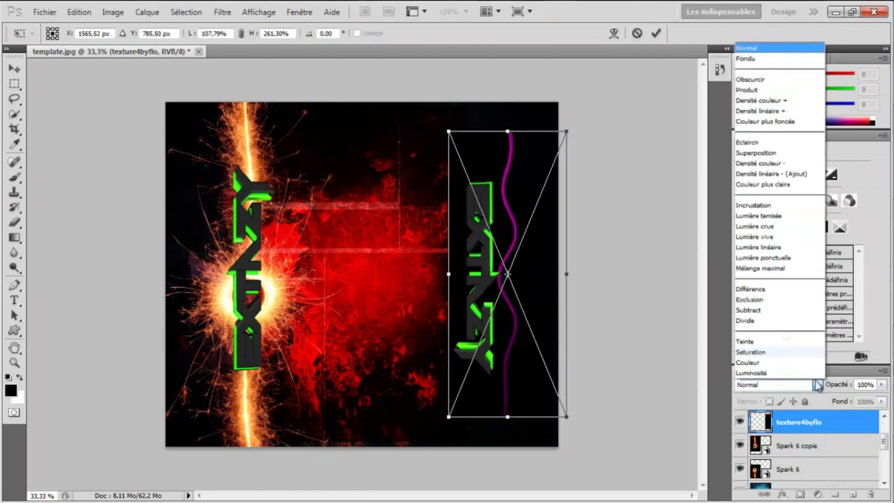
{"action": "left_click", "coordinate": [750, 157]}
- Stretch the wavy line to about 333% height to span the canvas and center it behind the right text, applying the placement
{"action": "mouse_move", "coordinate": [522, 299]}
{"action": "left_mouse_down"}
{"action": "mouse_move", "coordinate": [499, 293]}
{"action": "mouse_move", "coordinate": [508, 293]}
{"action": "left_mouse_up"}
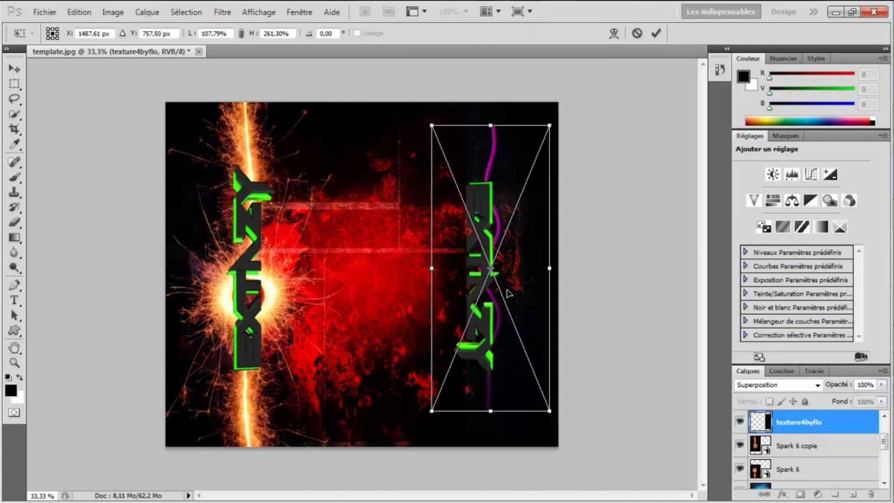
{"action": "left_click_drag", "start_coordinate": [493, 411], "coordinate": [492, 466]}
{"action": "left_click_drag", "start_coordinate": [491, 121], "coordinate": [492, 100]}
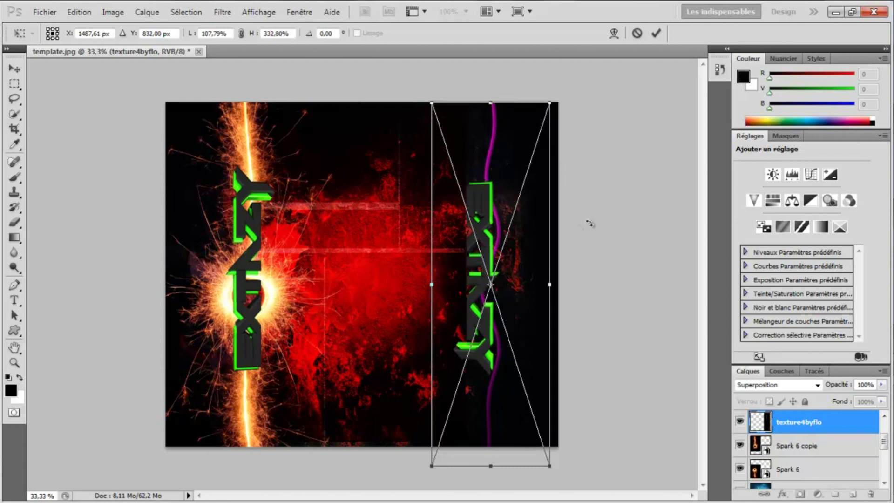
{"action": "left_click_drag", "start_coordinate": [510, 278], "coordinate": [498, 276]}
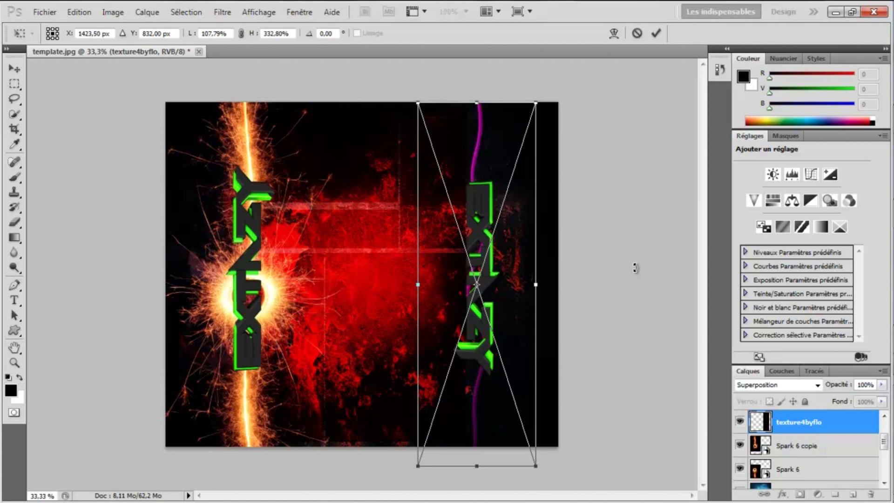
{"action": "key", "text": "Return"}
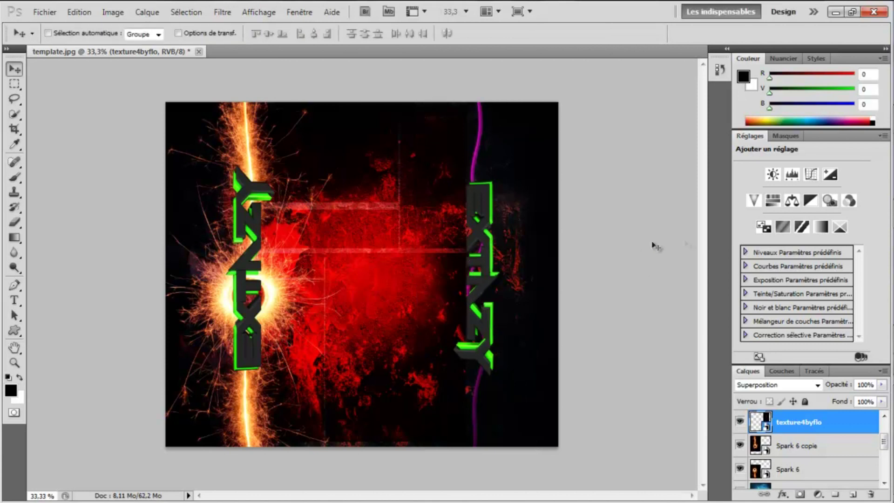
- Duplicate the texture4byflo layer twice and offset the copies to the right, forming three parallel wavy lines
{"action": "right_click", "coordinate": [825, 431]}
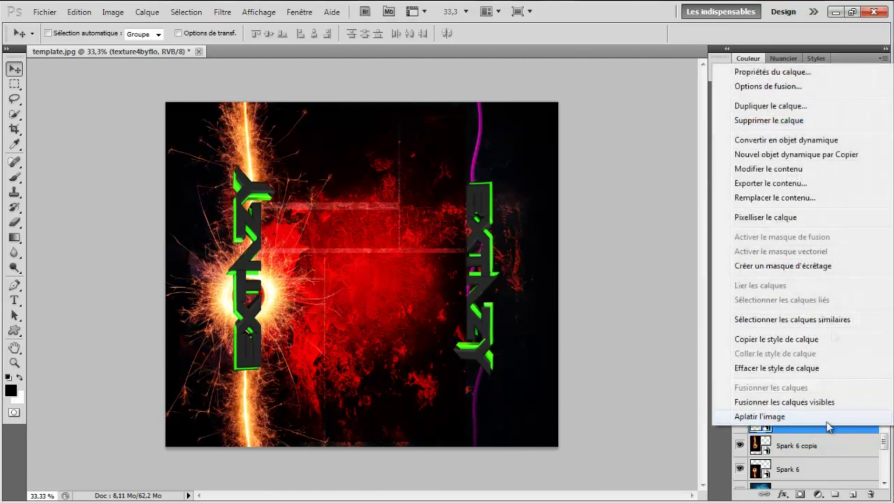
{"action": "left_click", "coordinate": [720, 104]}
{"action": "left_click", "coordinate": [565, 152]}
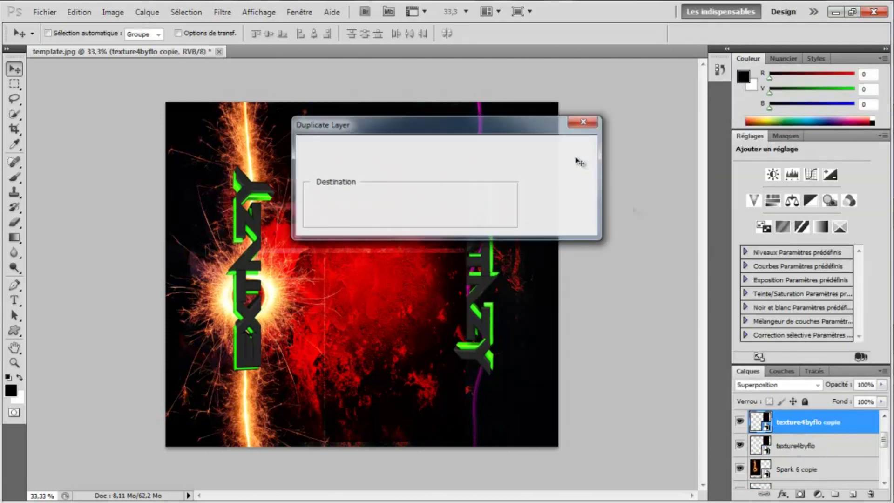
{"action": "right_click", "coordinate": [803, 424]}
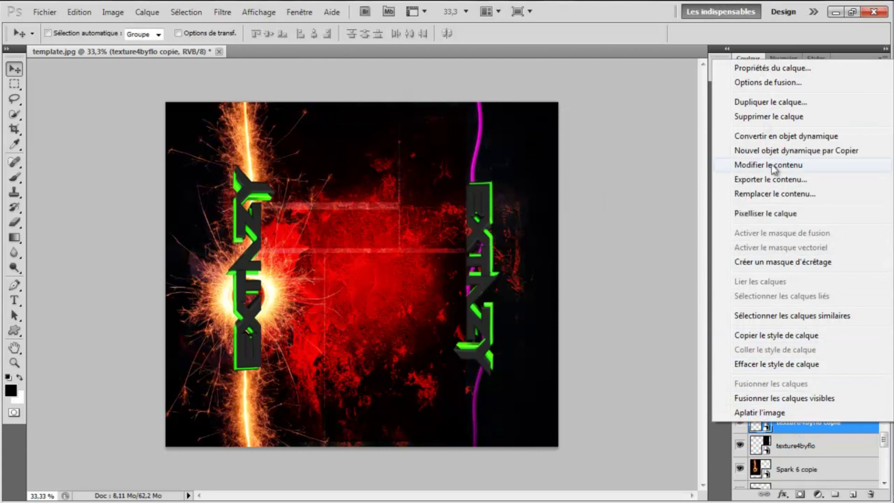
{"action": "left_click", "coordinate": [766, 102]}
{"action": "left_click", "coordinate": [573, 148]}
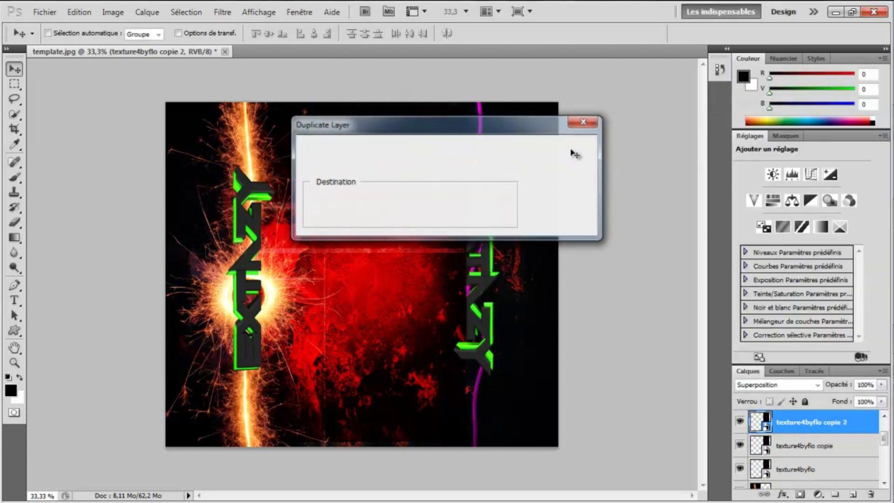
{"action": "left_click_drag", "start_coordinate": [476, 179], "coordinate": [485, 178]}
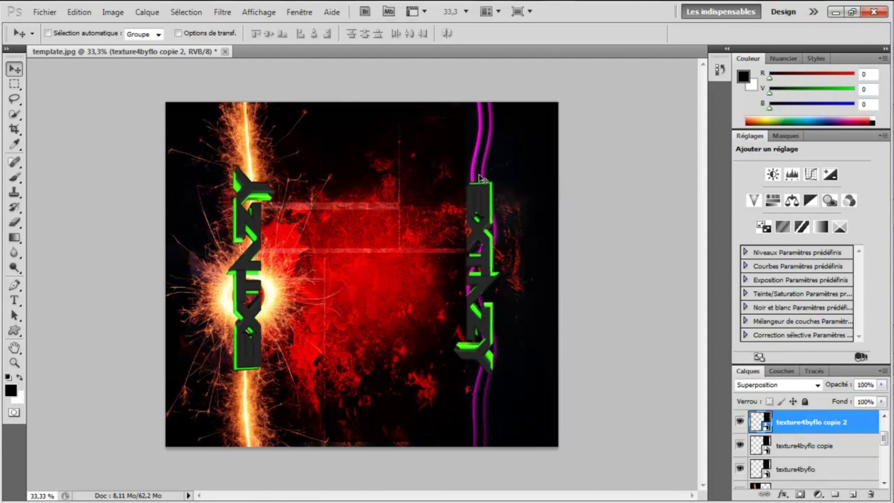
{"action": "left_click", "coordinate": [800, 448]}
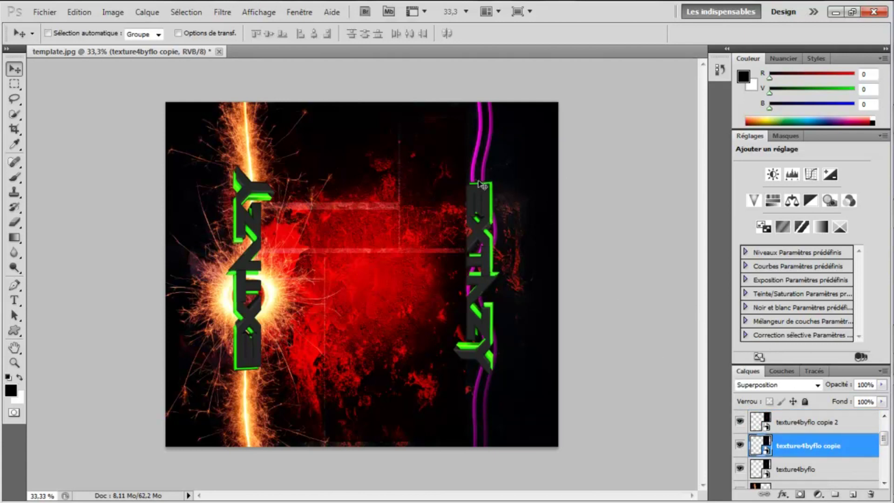
{"action": "left_click_drag", "start_coordinate": [488, 178], "coordinate": [497, 178]}
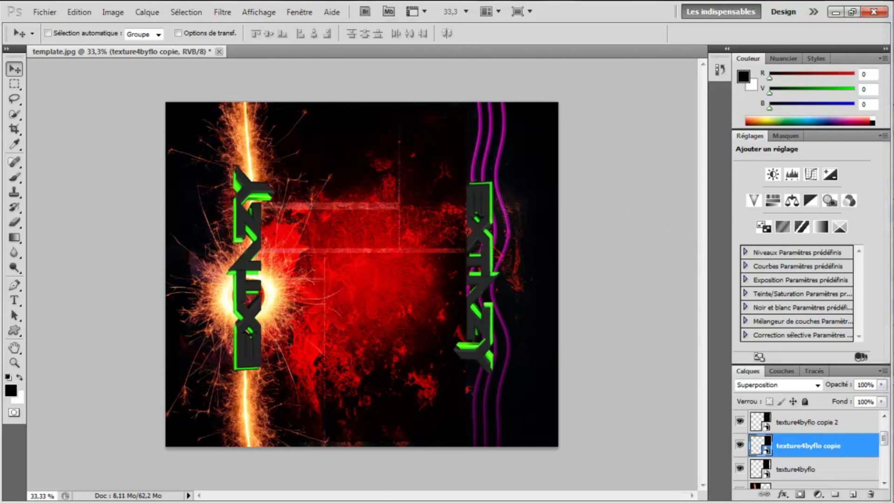
- Rasterize the texture4byflo copie layer and turn its wavy line blue by setting the hue to -109 with Hue/Saturation
{"action": "right_click", "coordinate": [797, 445]}
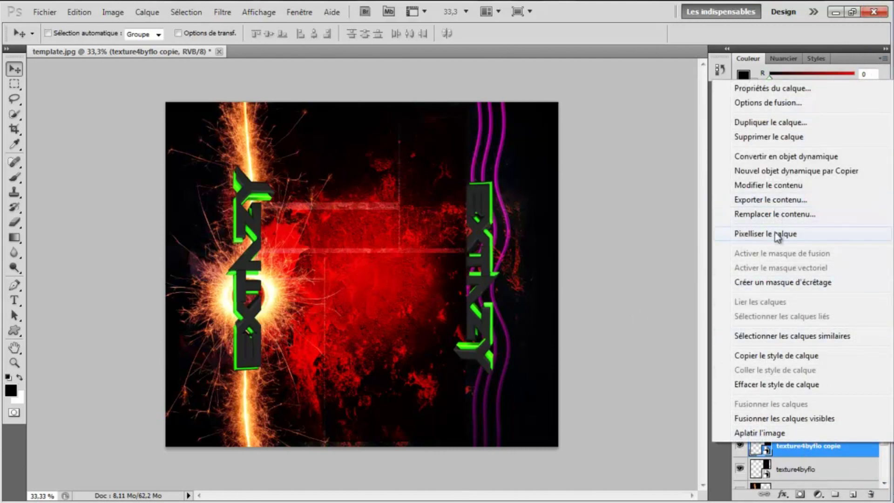
{"action": "left_click", "coordinate": [776, 235]}
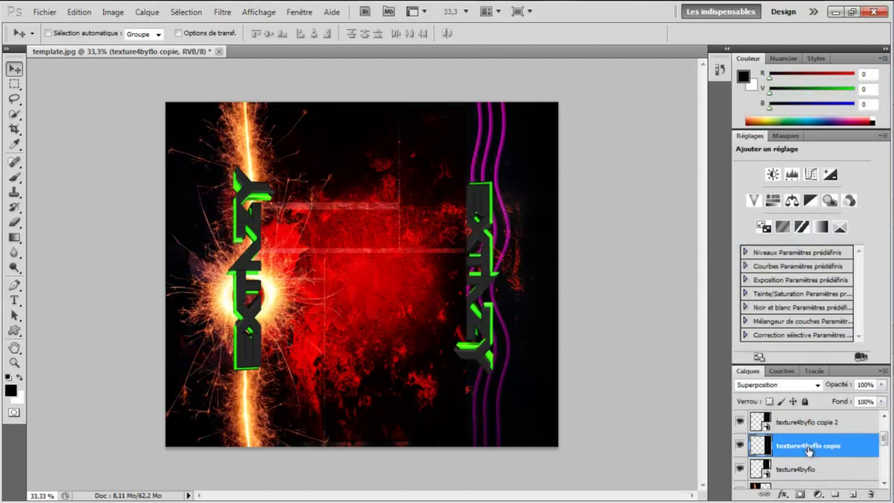
{"action": "left_click", "coordinate": [107, 12]}
{"action": "mouse_move", "coordinate": [121, 45]}
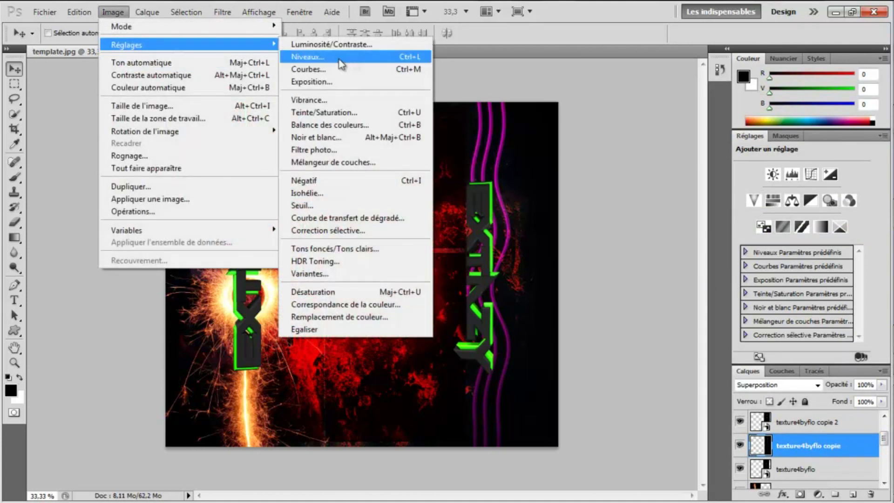
{"action": "left_click", "coordinate": [352, 116]}
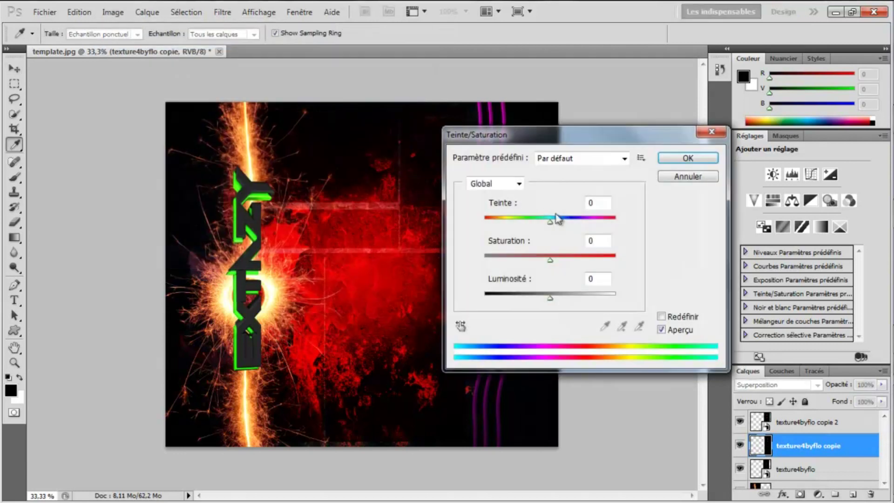
{"action": "left_click_drag", "start_coordinate": [575, 134], "coordinate": [323, 142]}
{"action": "left_click_drag", "start_coordinate": [306, 237], "coordinate": [215, 230]}
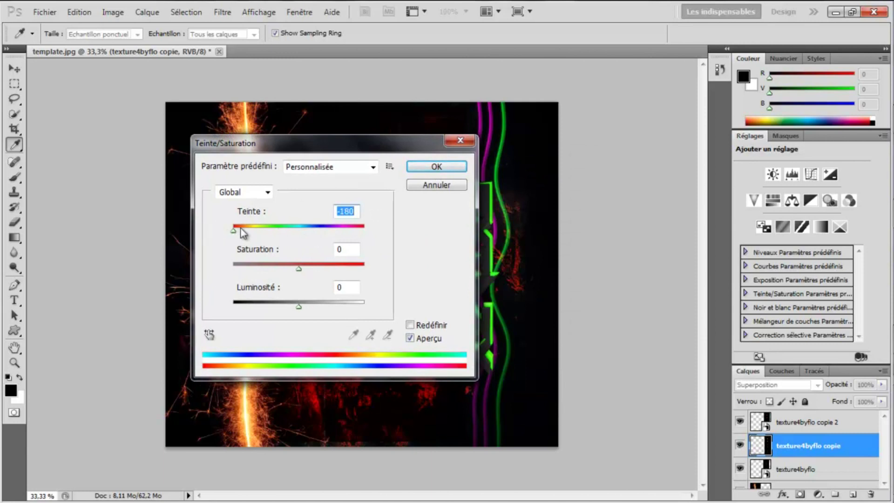
{"action": "left_click_drag", "start_coordinate": [318, 235], "coordinate": [387, 238]}
{"action": "left_click", "coordinate": [350, 229]}
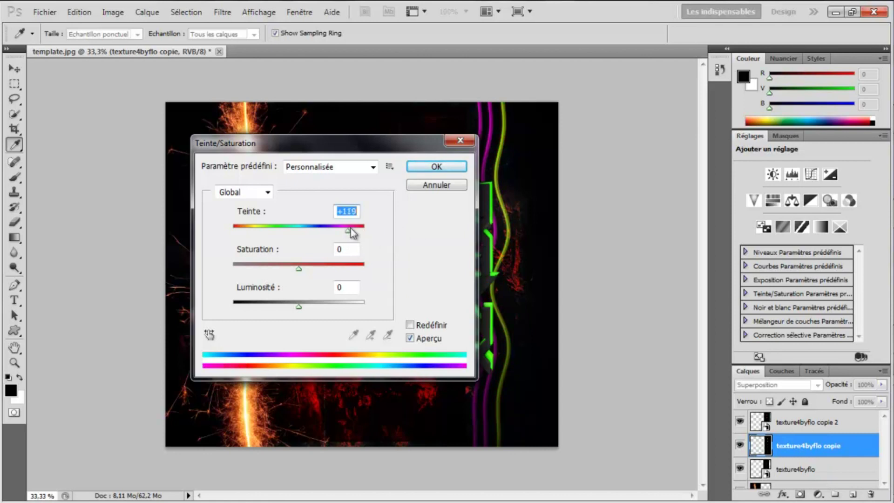
{"action": "left_click", "coordinate": [255, 230]}
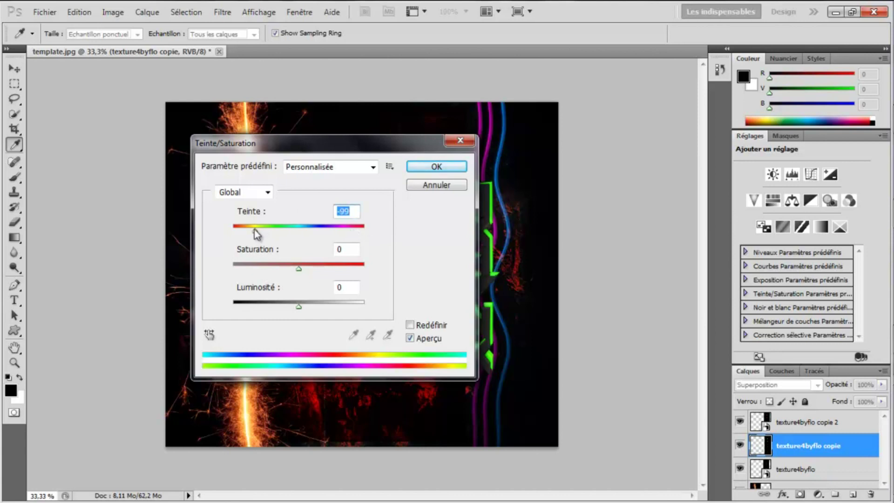
{"action": "left_click_drag", "start_coordinate": [255, 230], "coordinate": [253, 229]}
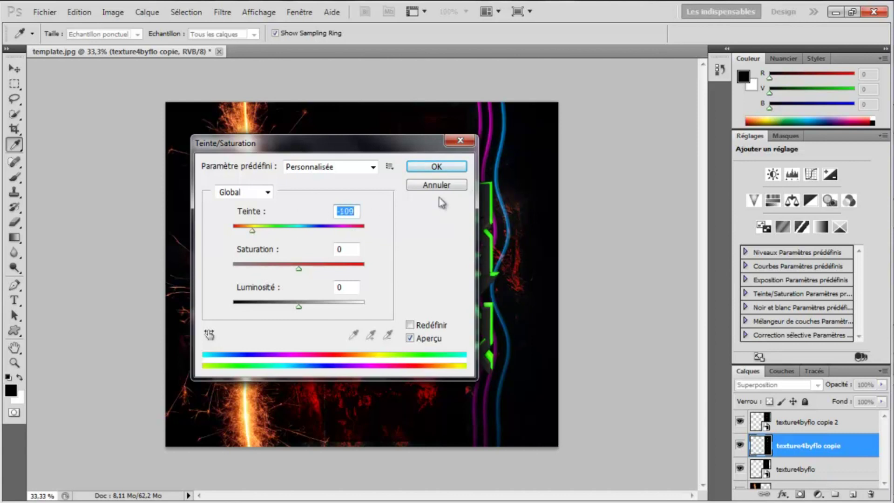
{"action": "left_click", "coordinate": [451, 169]}
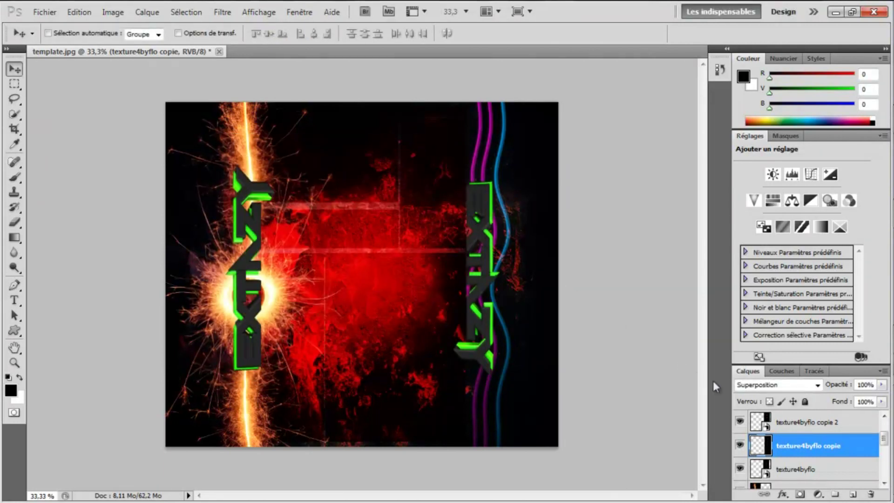
- Rasterize the texture4byflo copie 2 layer and turn its wavy line blue by setting the hue to -109 with Hue/Saturation
{"action": "left_click", "coordinate": [801, 425]}
{"action": "right_click", "coordinate": [803, 424]}
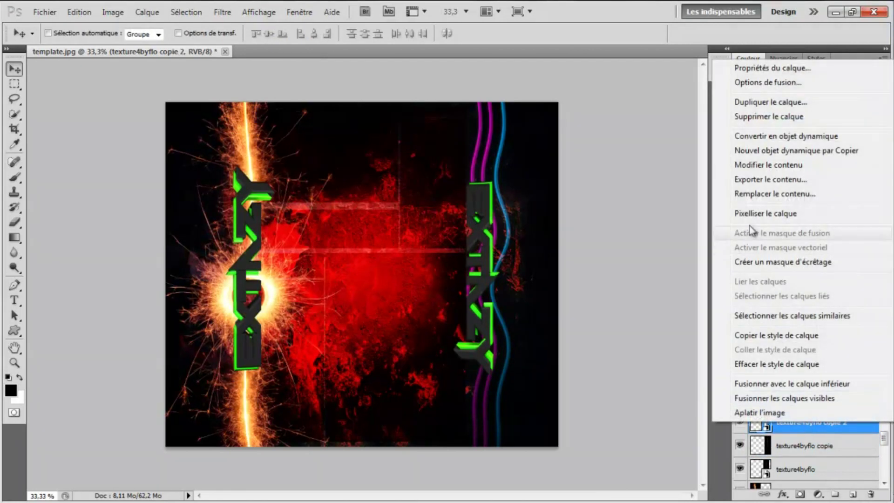
{"action": "left_click", "coordinate": [736, 214]}
{"action": "left_click", "coordinate": [113, 13]}
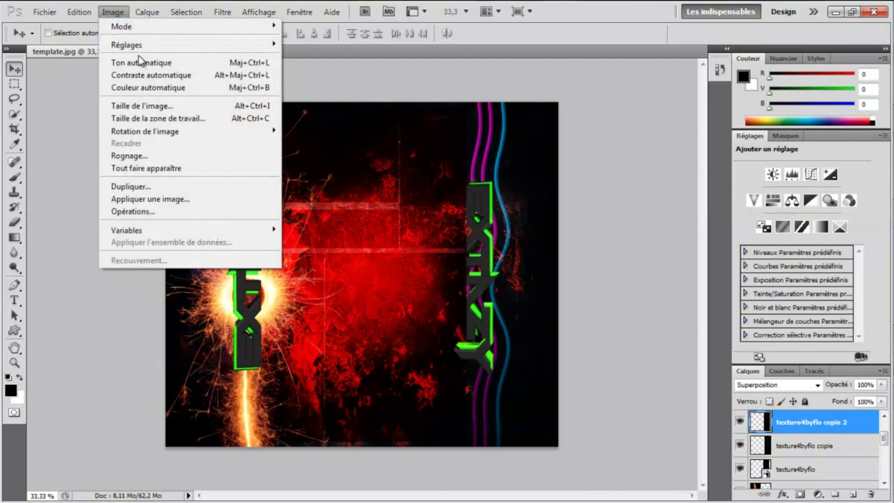
{"action": "mouse_move", "coordinate": [167, 50]}
{"action": "left_click", "coordinate": [335, 112]}
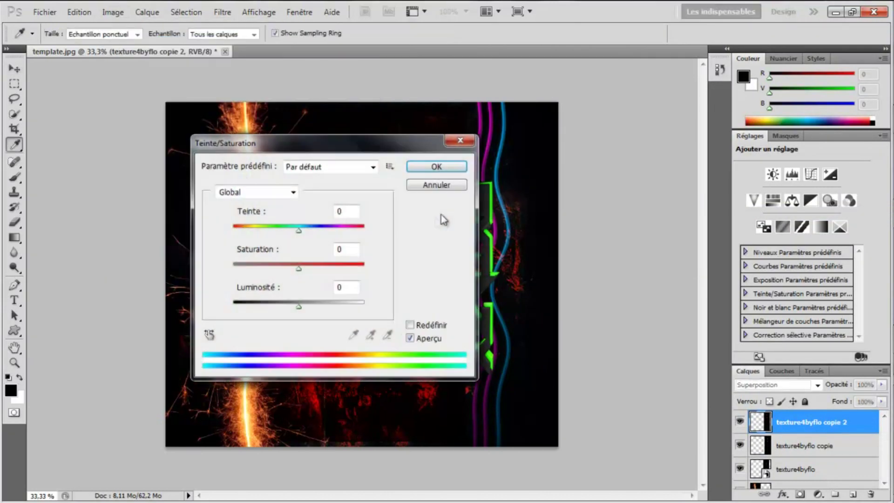
{"action": "left_click", "coordinate": [247, 230]}
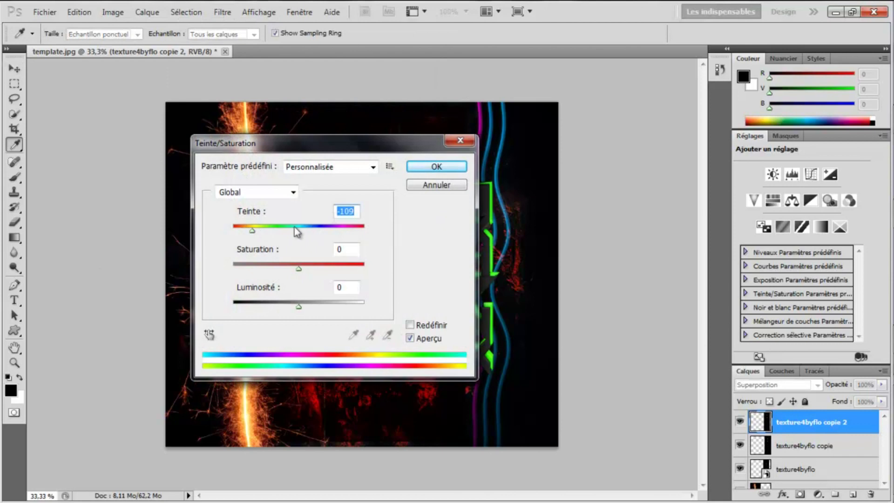
{"action": "left_click", "coordinate": [424, 171]}
{"action": "key", "text": "v"}
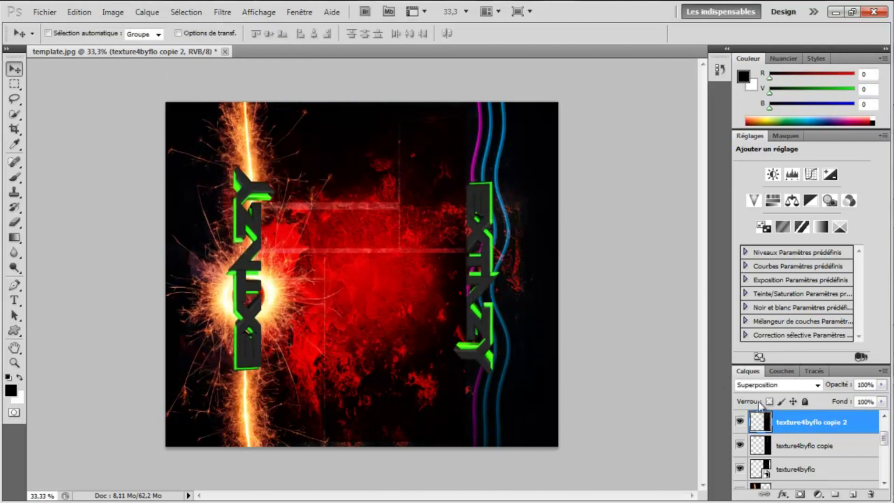
- Rasterize the original texture4byflo layer and recolor its wavy line blue with a Hue/Saturation hue of -109
{"action": "right_click", "coordinate": [822, 470]}
{"action": "left_click", "coordinate": [633, 278]}
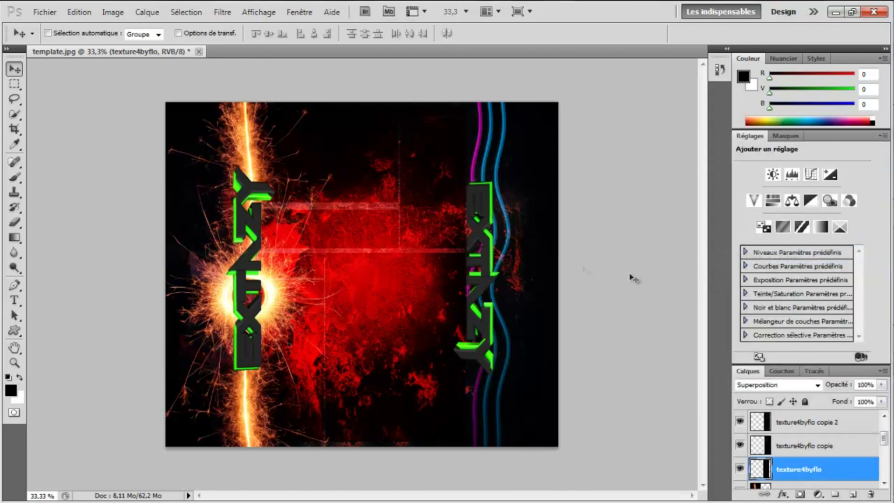
{"action": "left_click", "coordinate": [114, 12]}
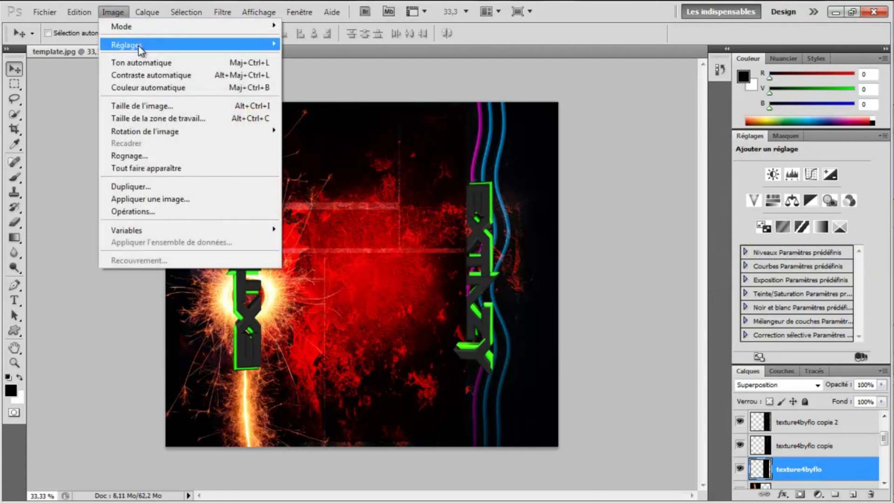
{"action": "mouse_move", "coordinate": [140, 49]}
{"action": "left_click", "coordinate": [349, 113]}
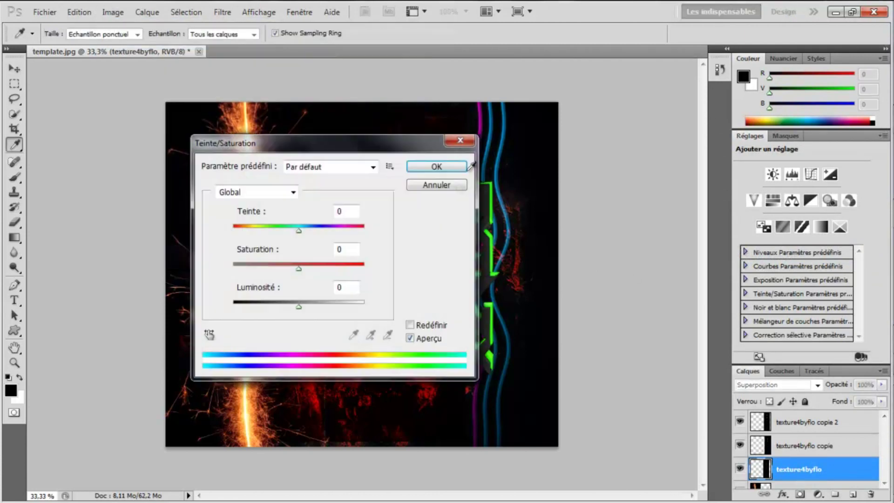
{"action": "left_click", "coordinate": [255, 227]}
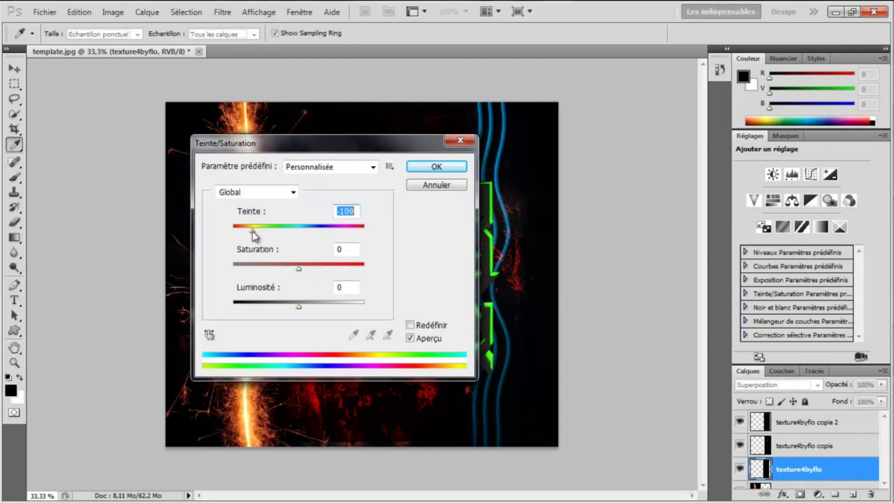
{"action": "left_click", "coordinate": [437, 166]}
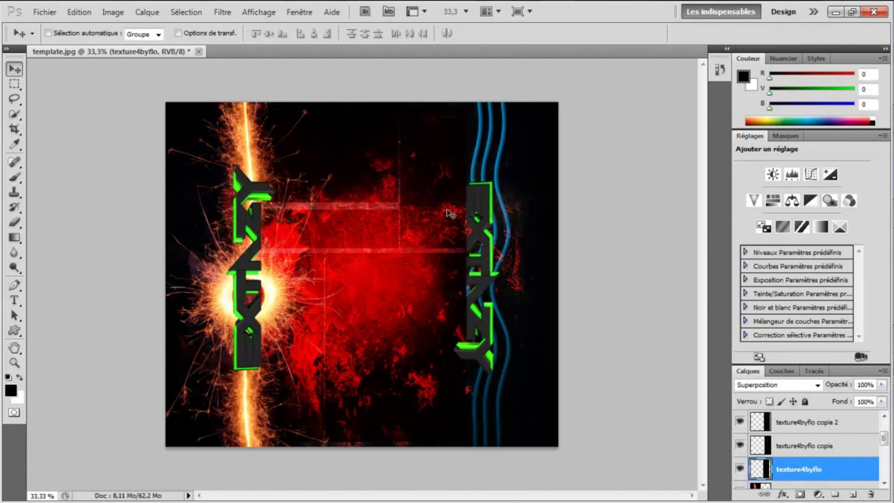
- Switch to the pack pour background ThExTaxY folder and place its Kopie von 3 image into the Photoshop template.jpg document
{"action": "mouse_move", "coordinate": [891, 214]}
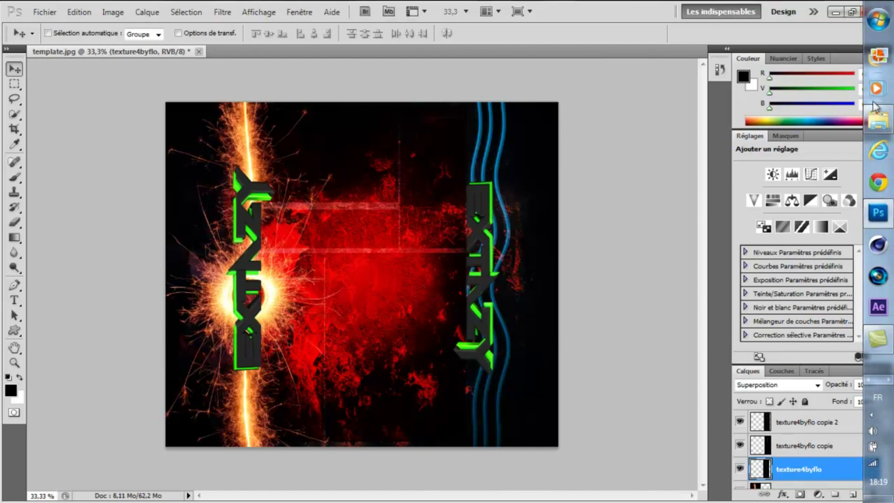
{"action": "left_click", "coordinate": [877, 120]}
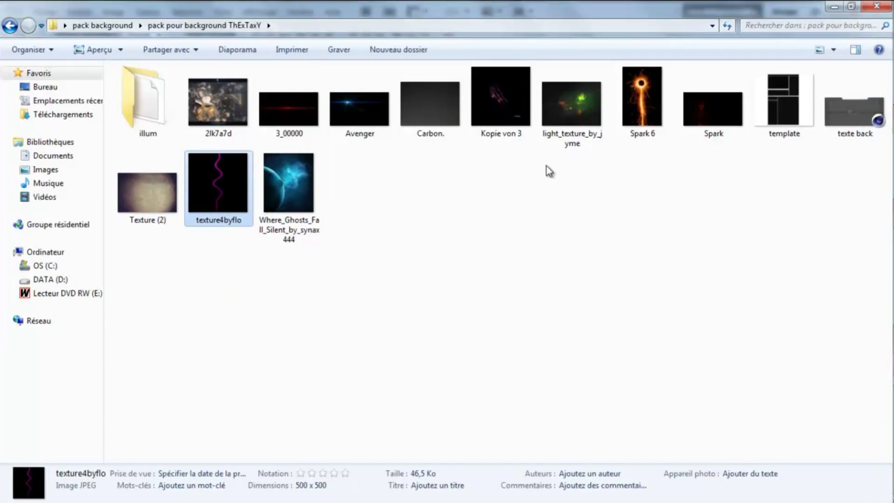
{"action": "left_click", "coordinate": [498, 119]}
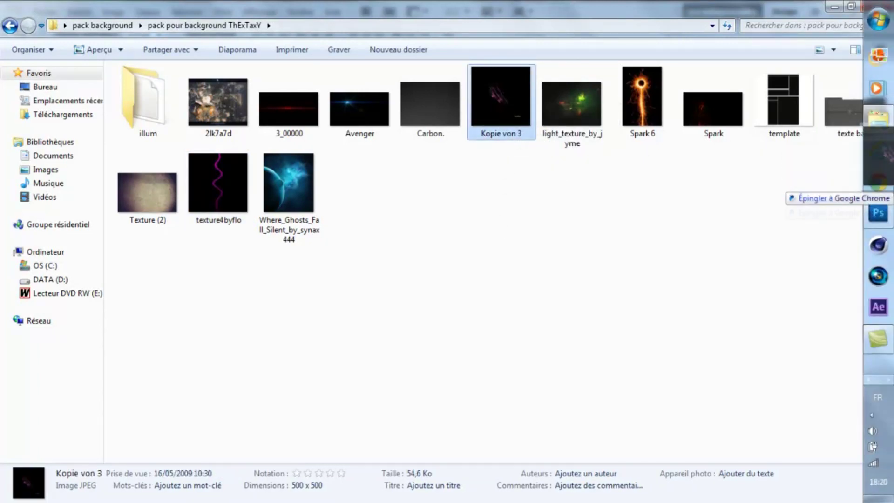
{"action": "left_click", "coordinate": [877, 210]}
{"action": "left_click_drag", "start_coordinate": [759, 226], "coordinate": [430, 269]}
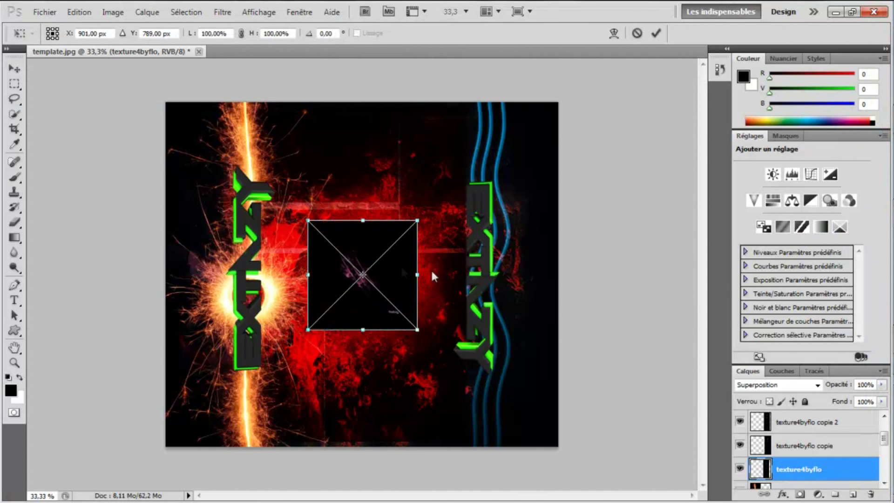
- Enlarge the Kopie von 3 image until it spans both ExTazY texts, move it to the middle of the canvas and apply the placement
{"action": "left_click_drag", "start_coordinate": [417, 221], "coordinate": [413, 195]}
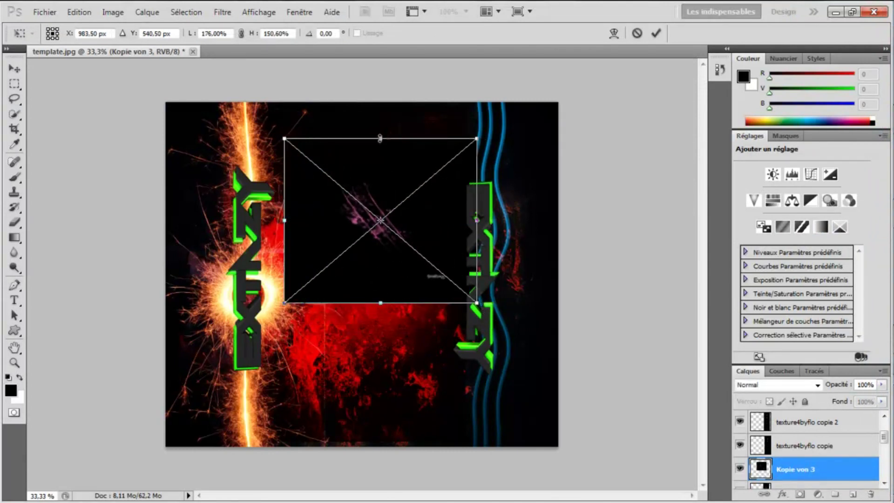
{"action": "left_click_drag", "start_coordinate": [474, 135], "coordinate": [531, 85]}
{"action": "left_click_drag", "start_coordinate": [442, 134], "coordinate": [375, 197]}
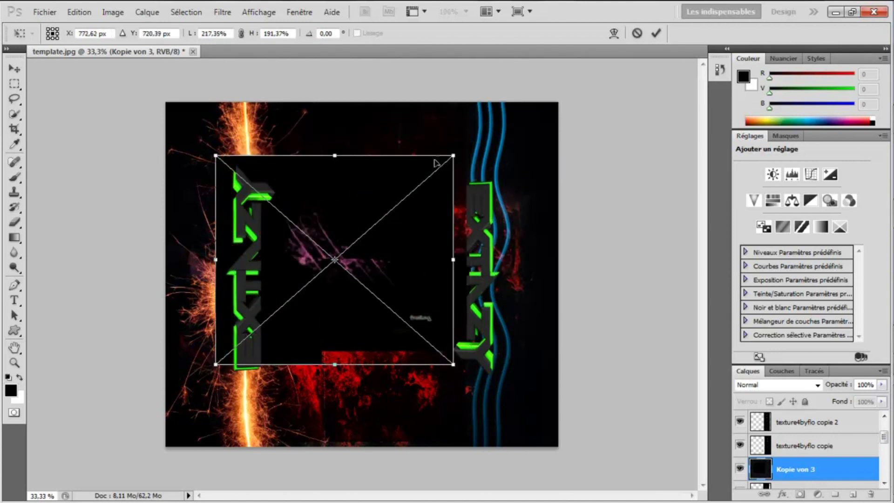
{"action": "left_click_drag", "start_coordinate": [451, 152], "coordinate": [431, 200]}
{"action": "key", "text": "Return"}
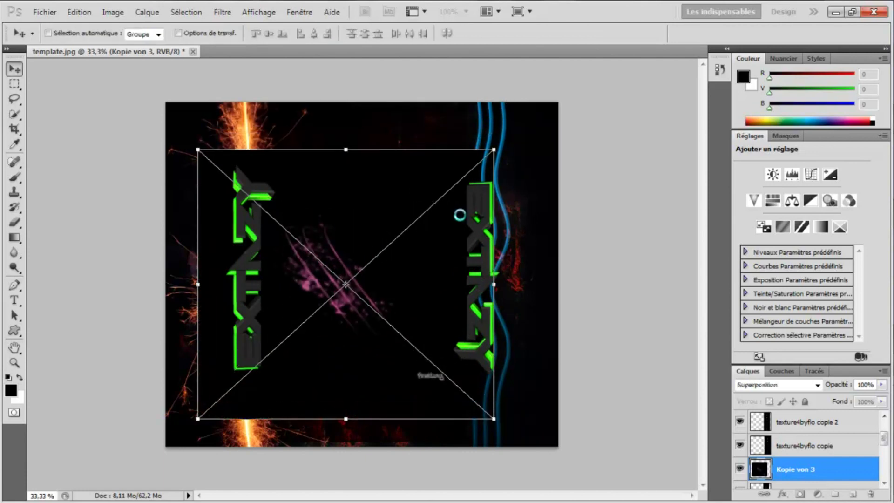
- Rasterize the Kopie von 3 layer and erase its right side and signature with a soft 250 px eraser at 15% hardness
{"action": "right_click", "coordinate": [809, 468]}
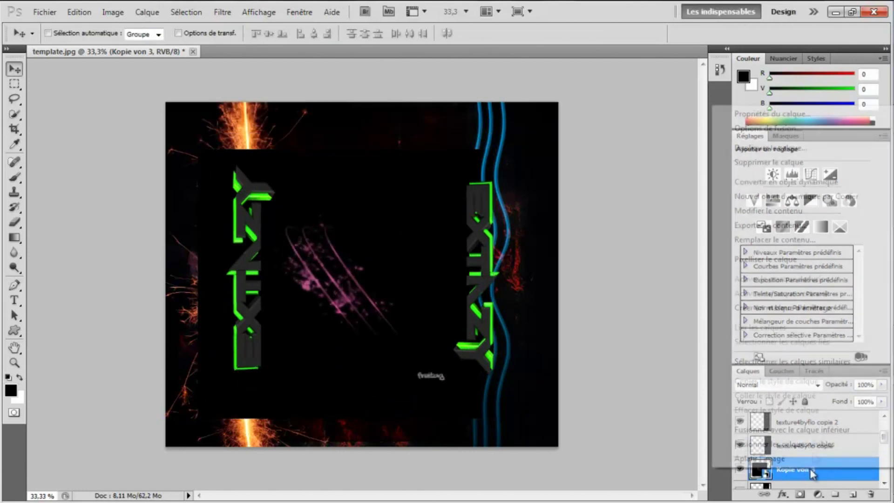
{"action": "left_click", "coordinate": [795, 262]}
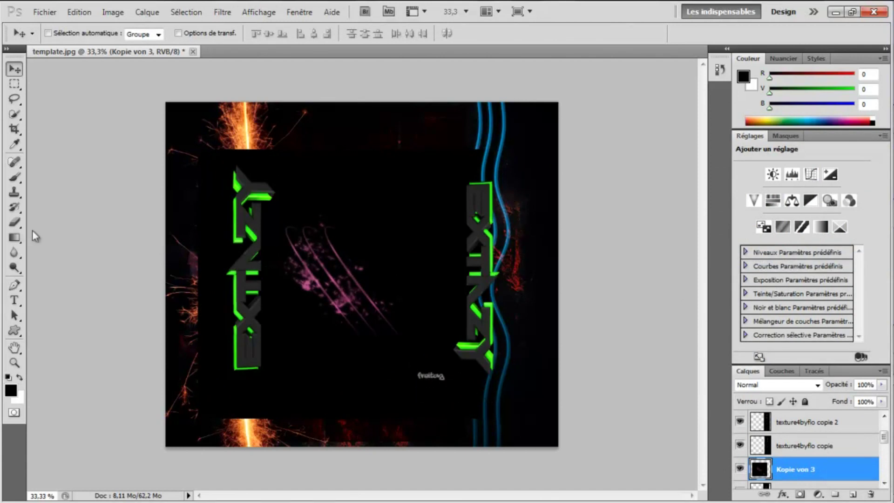
{"action": "left_click", "coordinate": [14, 222]}
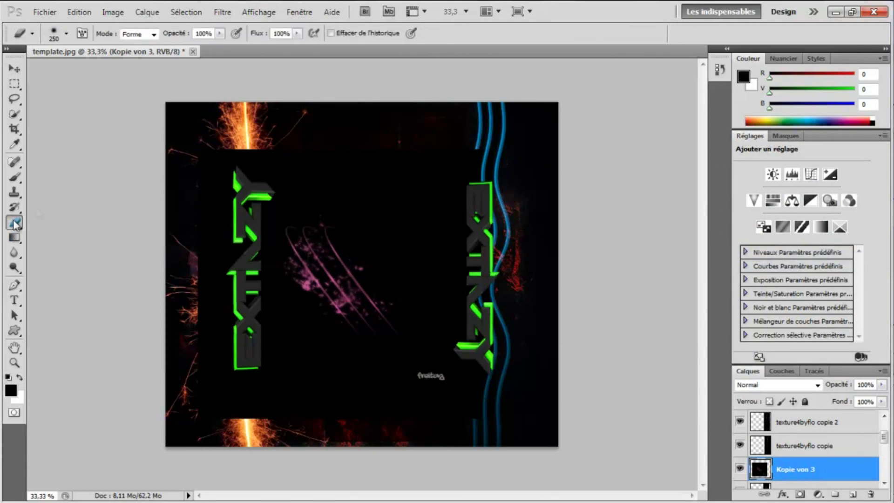
{"action": "left_click", "coordinate": [65, 36]}
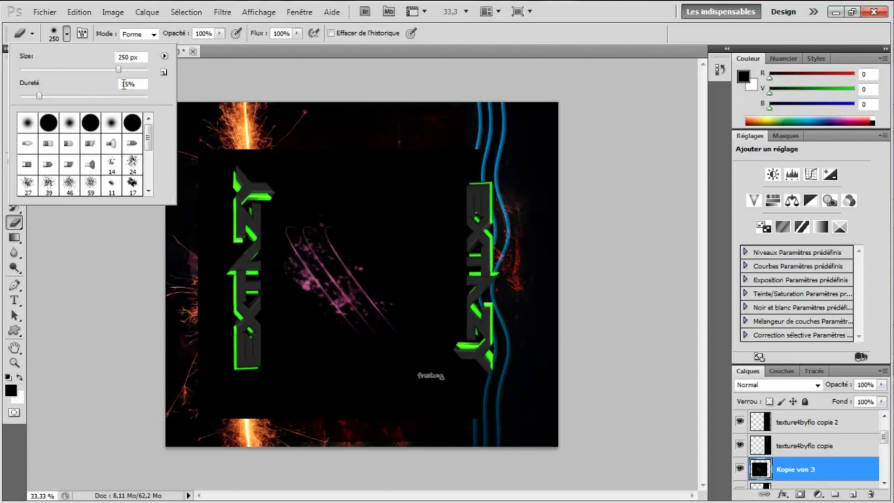
{"action": "left_click", "coordinate": [30, 122]}
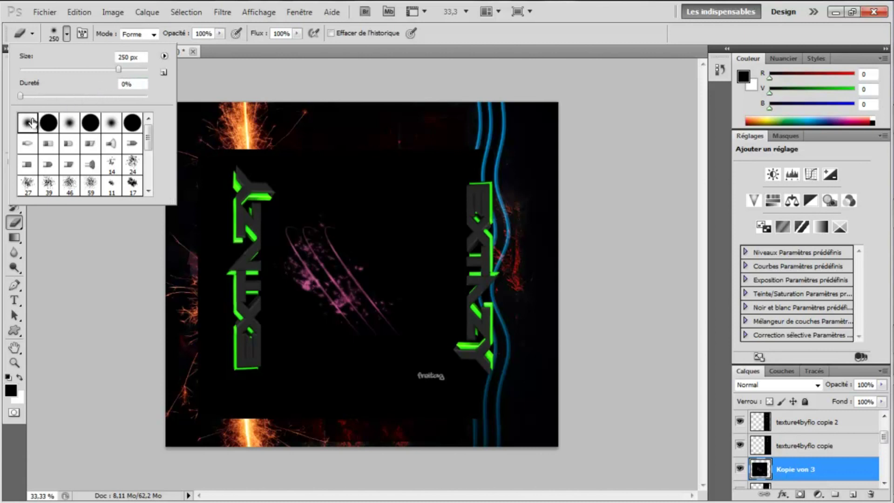
{"action": "left_click_drag", "start_coordinate": [49, 97], "coordinate": [36, 98]}
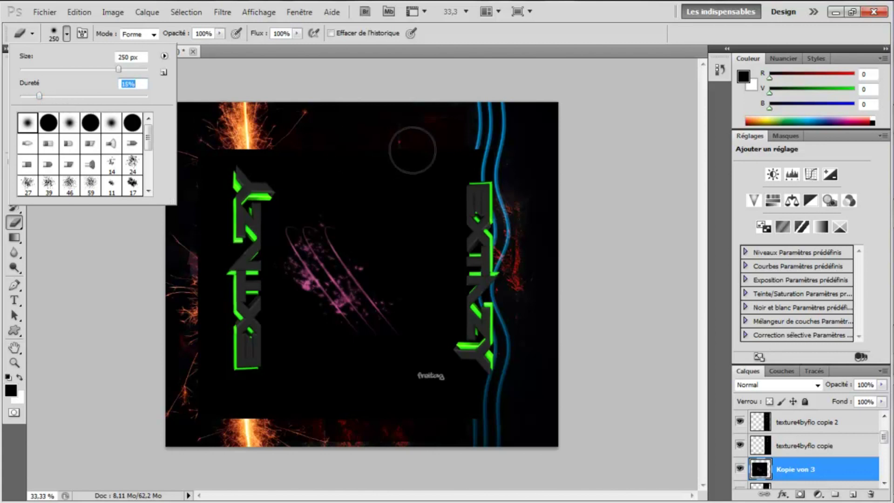
{"action": "left_click", "coordinate": [415, 148]}
{"action": "mouse_move", "coordinate": [415, 148]}
{"action": "left_mouse_down"}
{"action": "mouse_move", "coordinate": [409, 185]}
{"action": "mouse_move", "coordinate": [423, 235]}
{"action": "mouse_move", "coordinate": [397, 205]}
{"action": "mouse_move", "coordinate": [442, 280]}
{"action": "mouse_move", "coordinate": [433, 237]}
{"action": "mouse_move", "coordinate": [469, 365]}
{"action": "mouse_move", "coordinate": [436, 398]}
{"action": "left_mouse_up"}
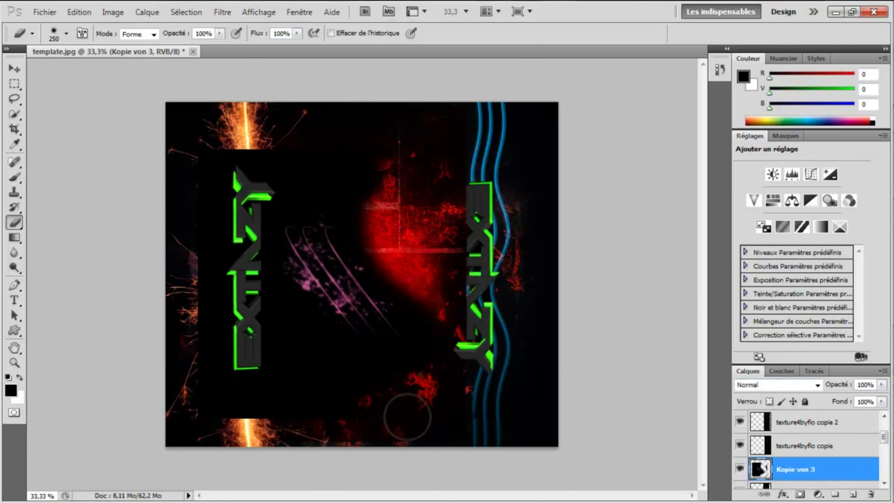
- Set the Kopie von 3 layer to the Superposition blend mode and move its purple scratches over the upper part of the right ExTazY text
{"action": "left_click", "coordinate": [13, 69]}
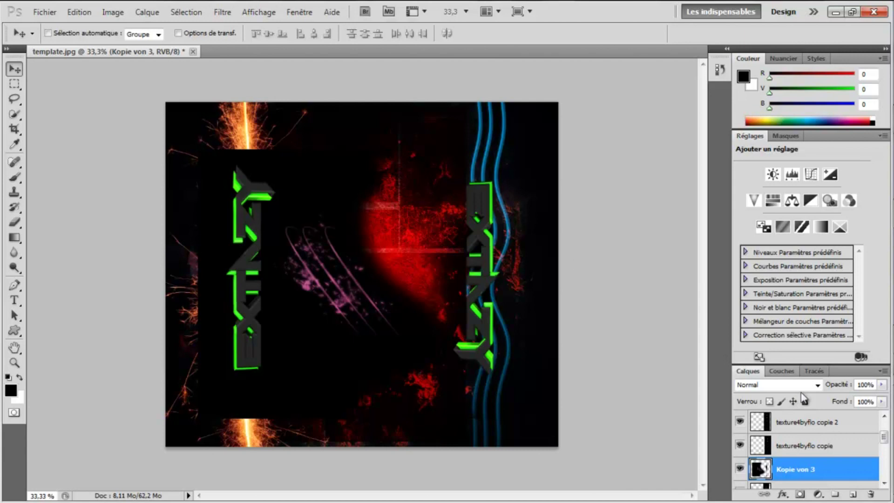
{"action": "left_click", "coordinate": [817, 385]}
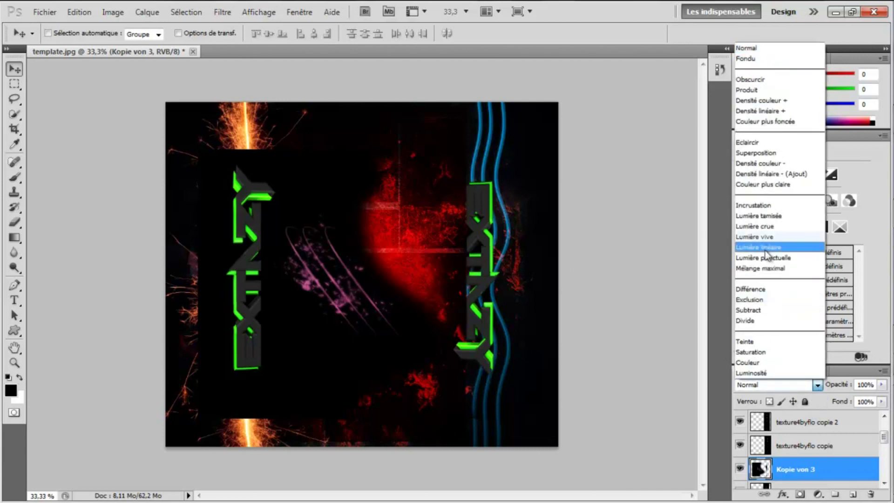
{"action": "left_click", "coordinate": [764, 153]}
{"action": "left_click_drag", "start_coordinate": [333, 289], "coordinate": [519, 208]}
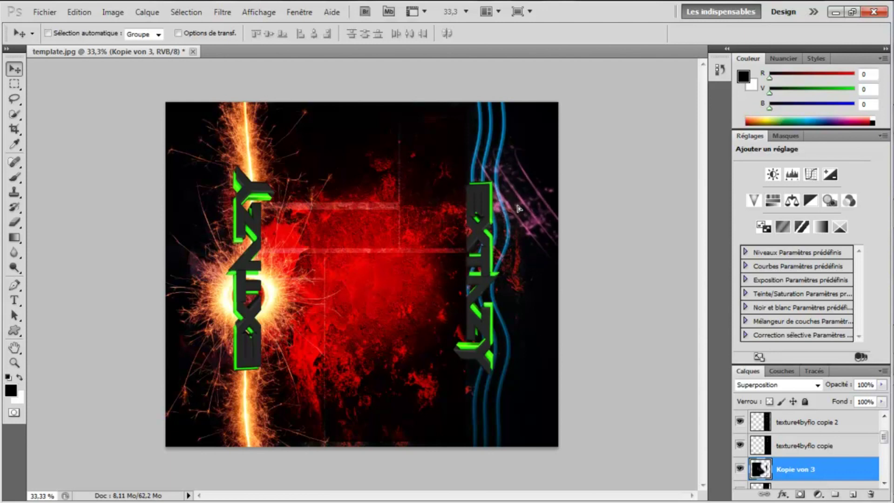
{"action": "key", "text": "t"}
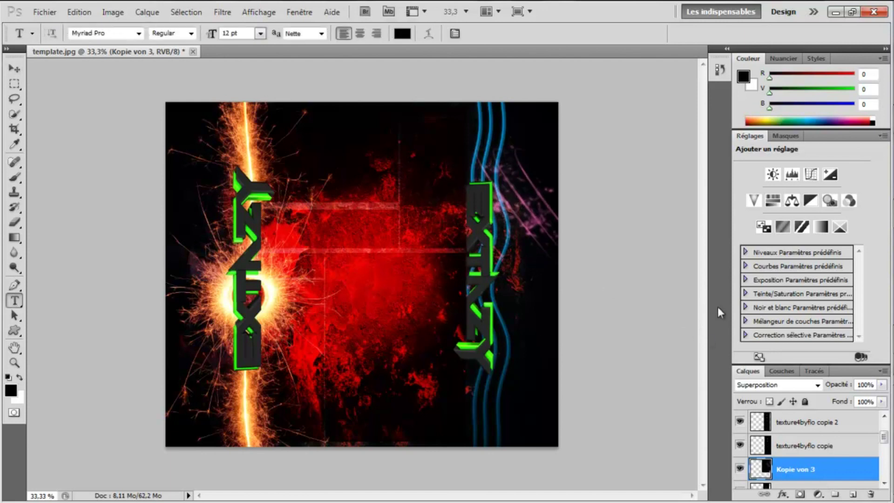
{"action": "left_click", "coordinate": [17, 67]}
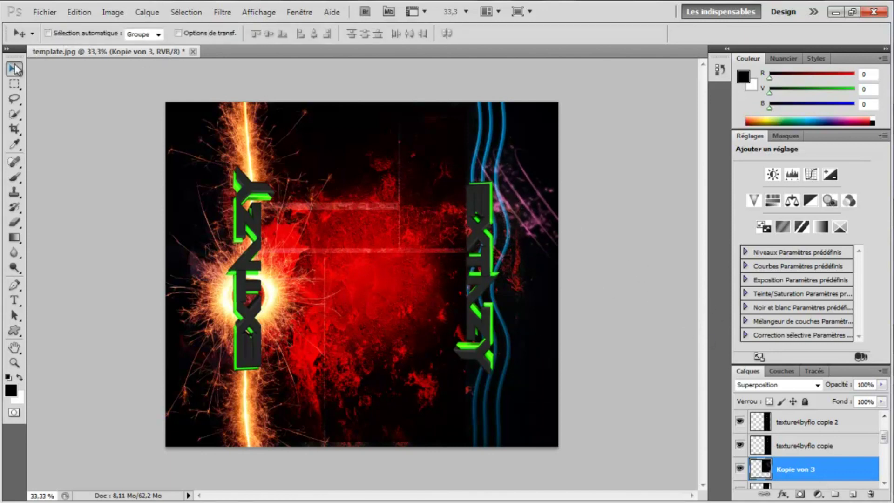
{"action": "left_click_drag", "start_coordinate": [524, 214], "coordinate": [483, 216]}
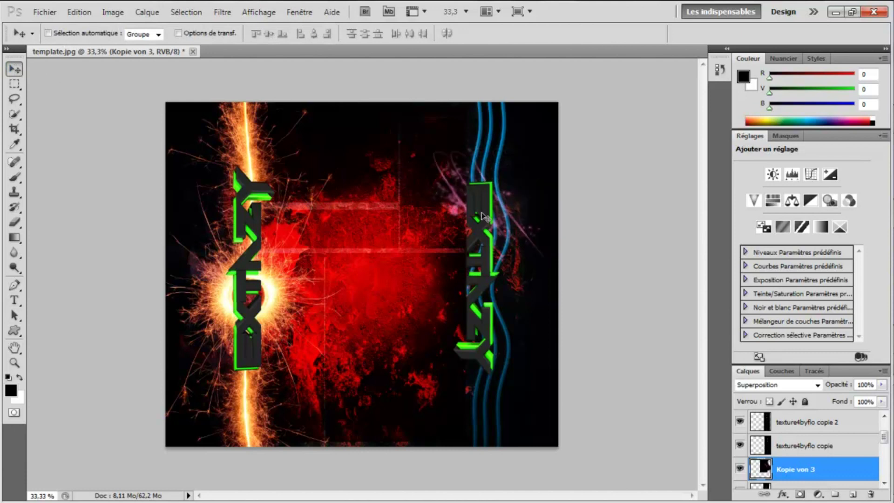
- Rotate the purple scratches about 64° and move them into the canvas's upper-right corner beside the blue wavy lines, applying the transformation
{"action": "key", "text": "ctrl+t"}
{"action": "left_click_drag", "start_coordinate": [329, 73], "coordinate": [594, 97]}
{"action": "left_click_drag", "start_coordinate": [565, 205], "coordinate": [586, 141]}
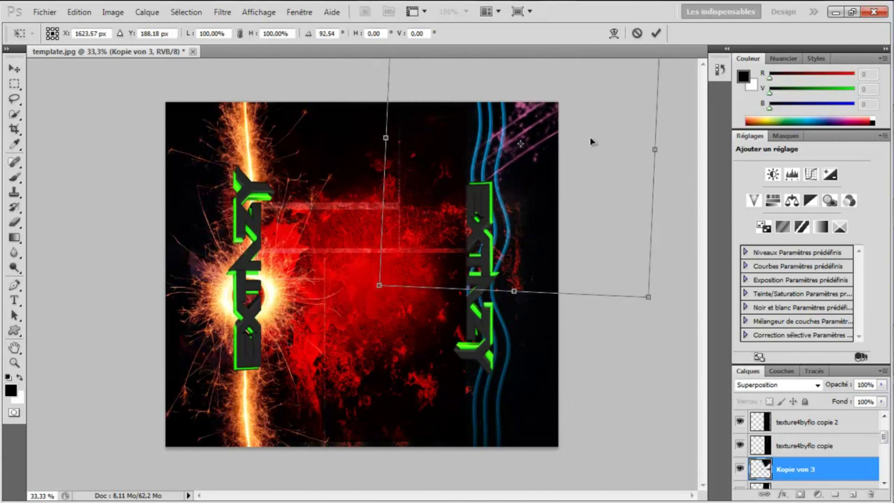
{"action": "left_click_drag", "start_coordinate": [356, 283], "coordinate": [460, 300]}
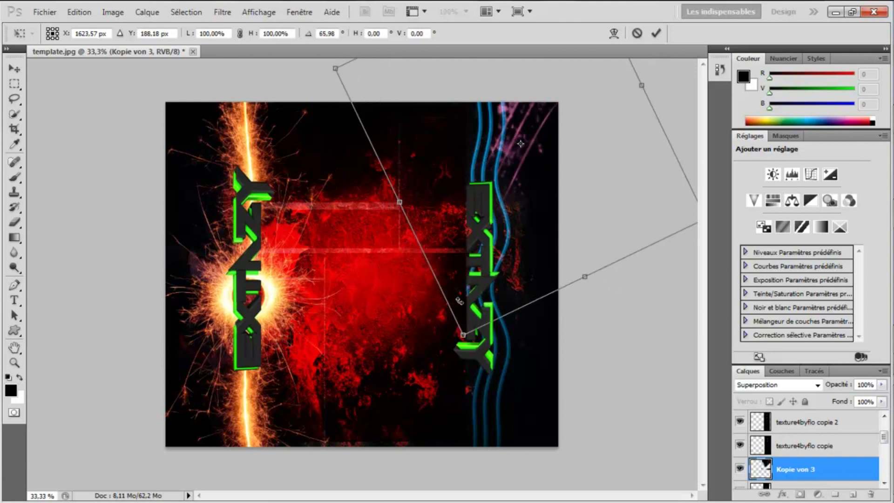
{"action": "left_click_drag", "start_coordinate": [526, 228], "coordinate": [540, 249]}
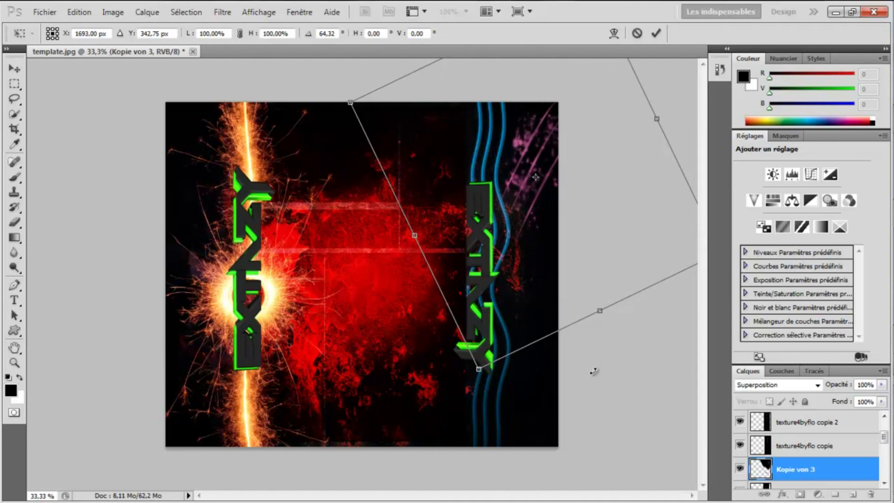
{"action": "key", "text": "Return"}
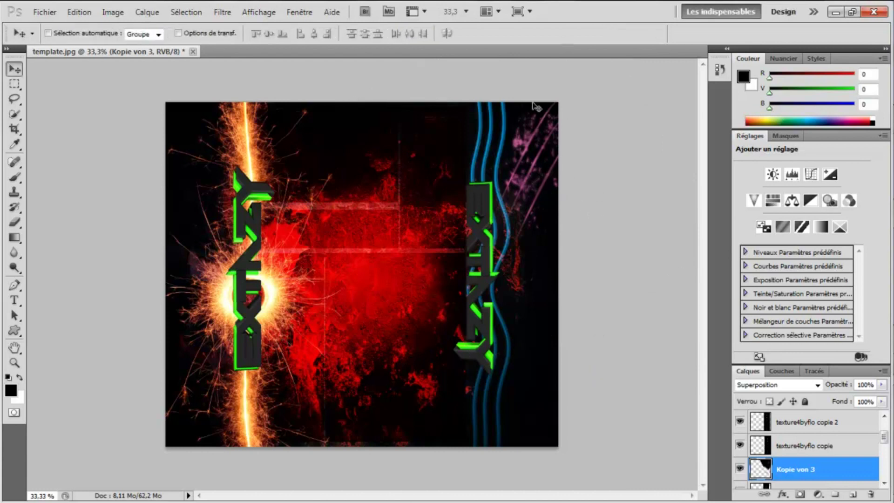
- Duplicate the Kopie von 3 layer and move the copied scratches down beside the lower half of the right ExTazY text
{"action": "right_click", "coordinate": [823, 470]}
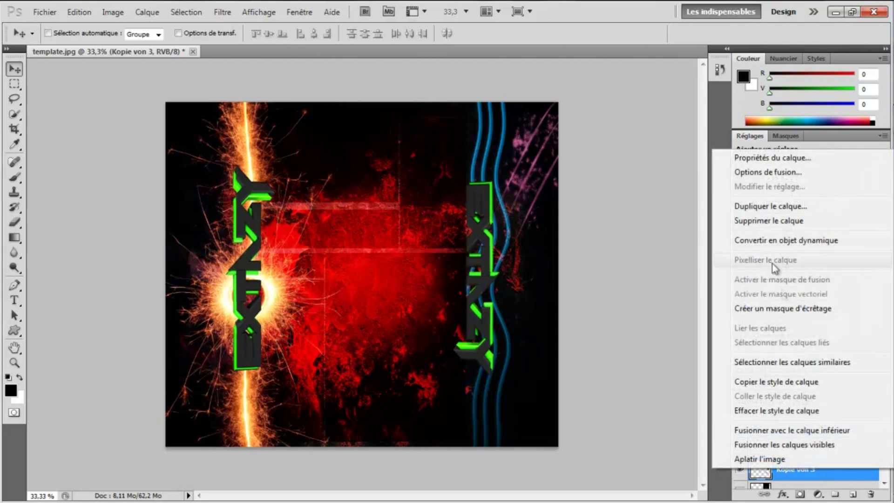
{"action": "left_click", "coordinate": [769, 209]}
{"action": "left_click", "coordinate": [565, 144]}
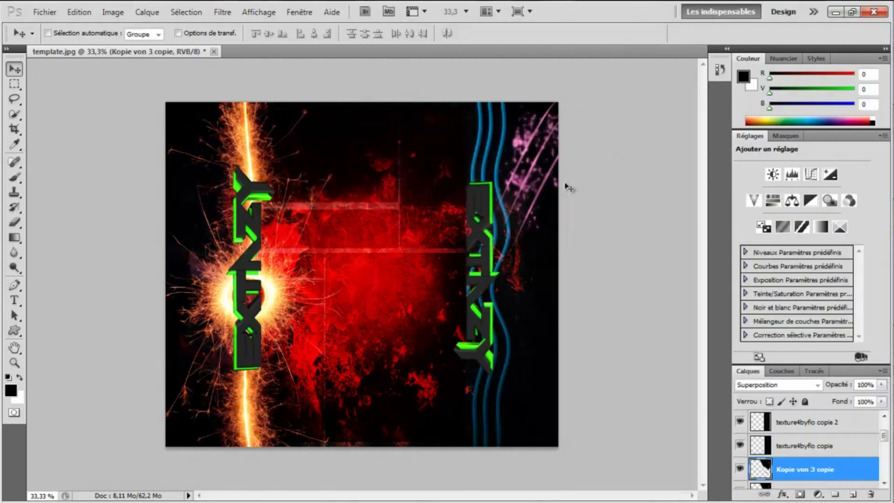
{"action": "mouse_move", "coordinate": [541, 181]}
{"action": "left_mouse_down"}
{"action": "mouse_move", "coordinate": [554, 332]}
{"action": "mouse_move", "coordinate": [537, 345]}
{"action": "left_mouse_up"}
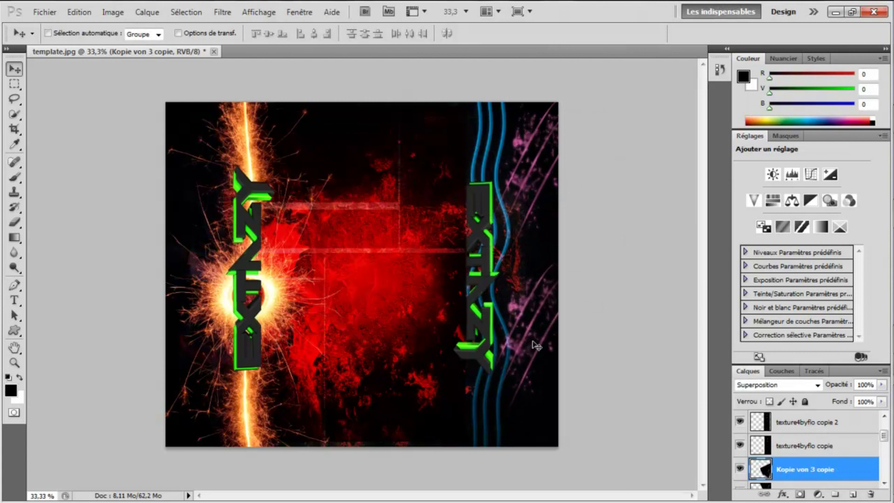
- Rotate the copied scratches to 90° and move them just below the right ExTazY text, across the blue wavy lines
{"action": "key", "text": "ctrl+t"}
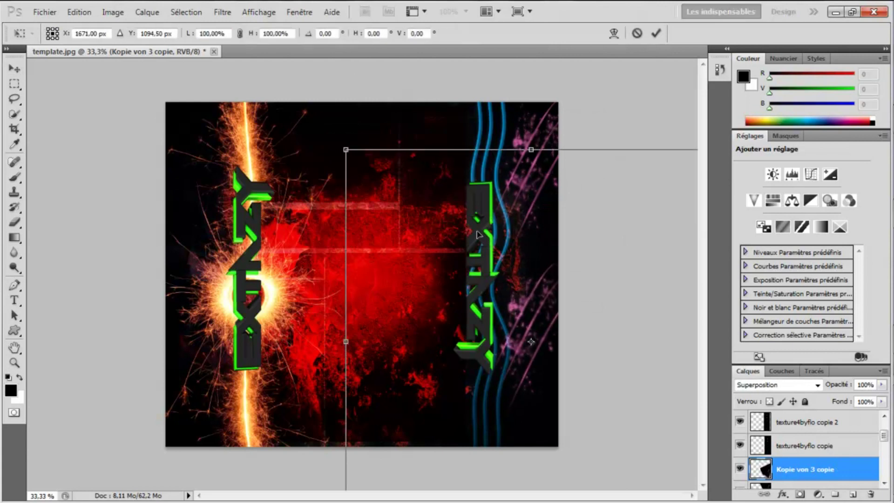
{"action": "right_click", "coordinate": [499, 252]}
{"action": "left_click", "coordinate": [619, 383]}
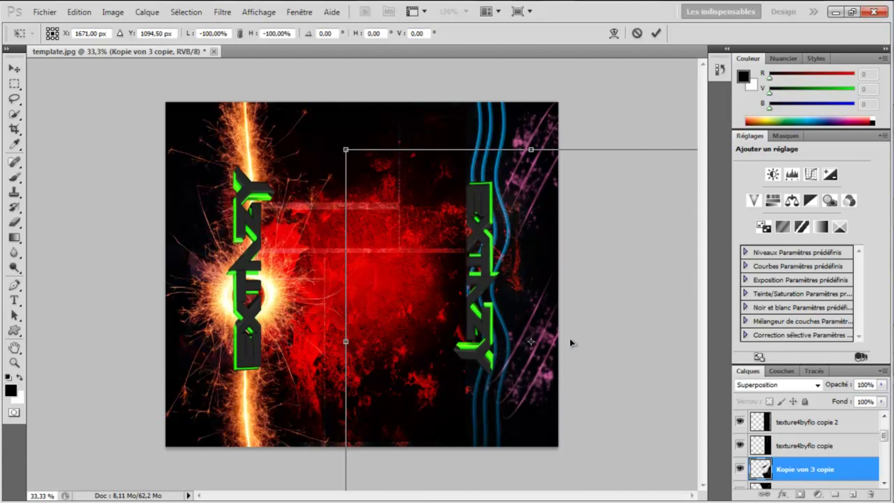
{"action": "right_click", "coordinate": [528, 342]}
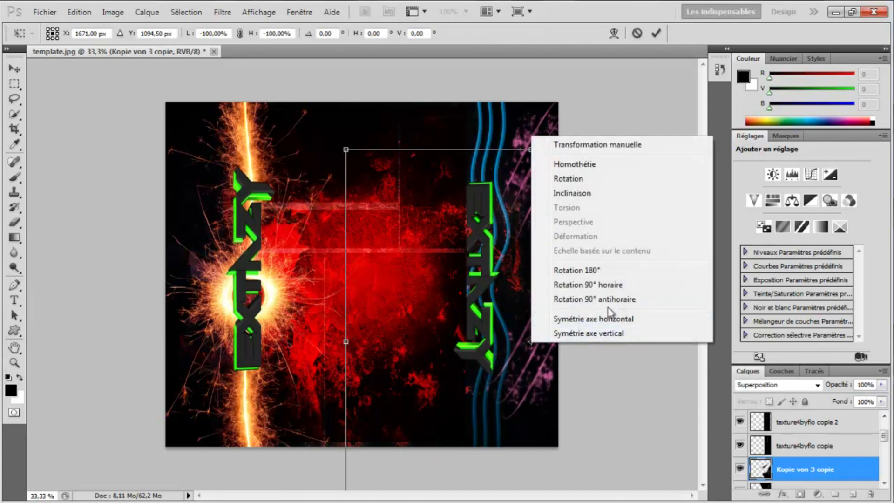
{"action": "left_click", "coordinate": [613, 274]}
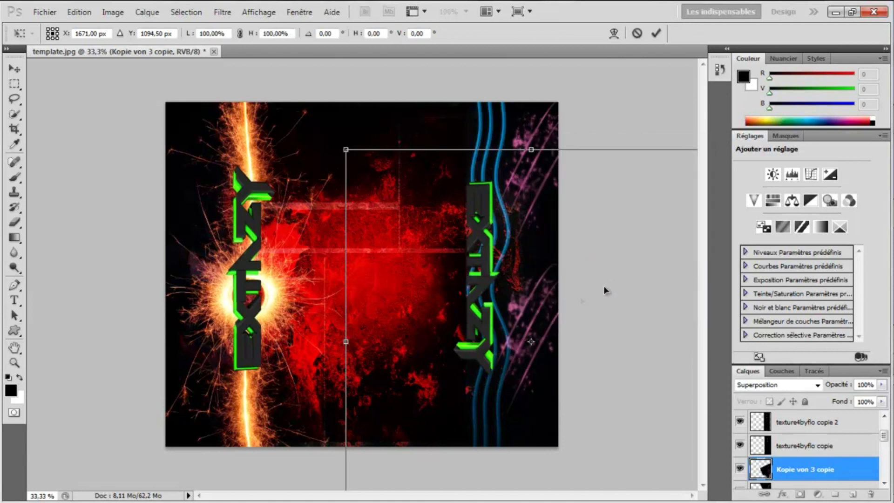
{"action": "right_click", "coordinate": [535, 307]}
{"action": "left_click", "coordinate": [608, 261]}
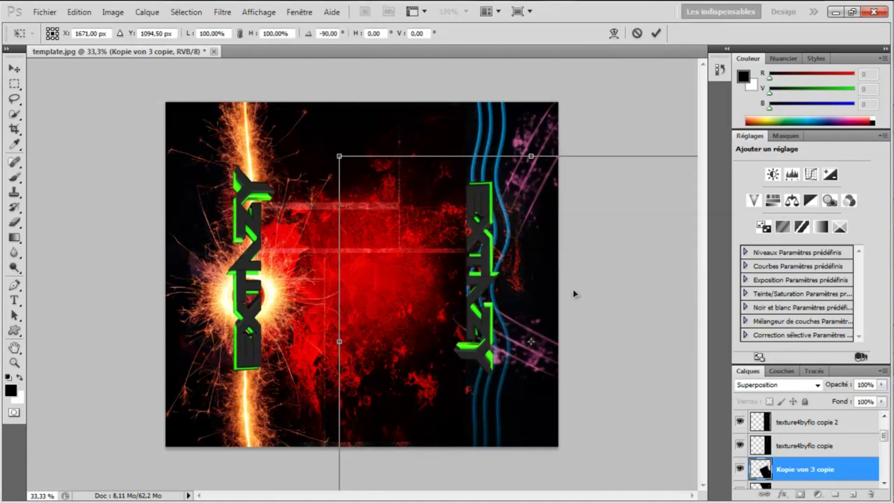
{"action": "right_click", "coordinate": [540, 307]}
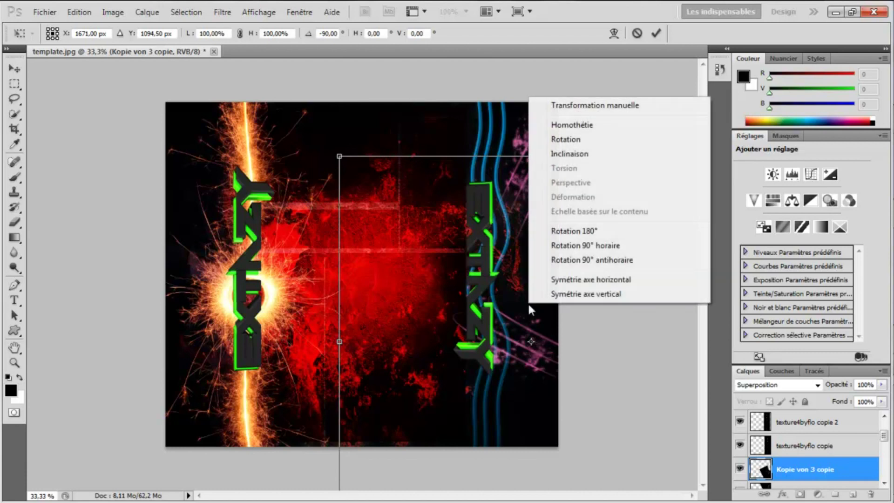
{"action": "left_click", "coordinate": [601, 262]}
{"action": "right_click", "coordinate": [556, 288]}
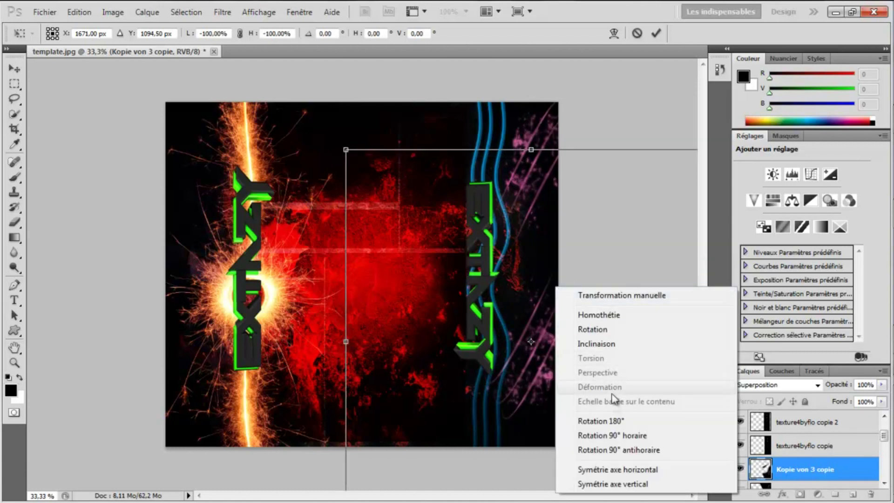
{"action": "left_click", "coordinate": [623, 449]}
{"action": "left_click_drag", "start_coordinate": [547, 332], "coordinate": [465, 356]}
{"action": "left_click_drag", "start_coordinate": [459, 348], "coordinate": [490, 404]}
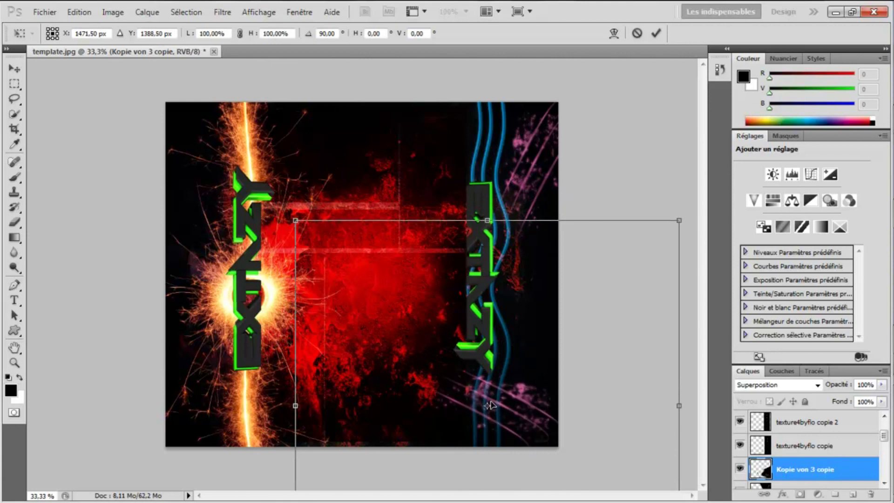
- Rotate the copied scratches further to about 121°, place them in the canvas's lower-right corner and apply the transformation
{"action": "left_click_drag", "start_coordinate": [298, 238], "coordinate": [361, 181]}
{"action": "mouse_move", "coordinate": [450, 282]}
{"action": "left_mouse_down"}
{"action": "mouse_move", "coordinate": [482, 279]}
{"action": "mouse_move", "coordinate": [476, 269]}
{"action": "mouse_move", "coordinate": [501, 284]}
{"action": "mouse_move", "coordinate": [484, 286]}
{"action": "left_mouse_up"}
{"action": "left_click_drag", "start_coordinate": [348, 148], "coordinate": [494, 123]}
{"action": "left_click_drag", "start_coordinate": [533, 339], "coordinate": [552, 314]}
{"action": "left_click_drag", "start_coordinate": [249, 328], "coordinate": [249, 373]}
{"action": "mouse_move", "coordinate": [450, 321]}
{"action": "left_mouse_down"}
{"action": "mouse_move", "coordinate": [457, 344]}
{"action": "mouse_move", "coordinate": [455, 336]}
{"action": "left_mouse_up"}
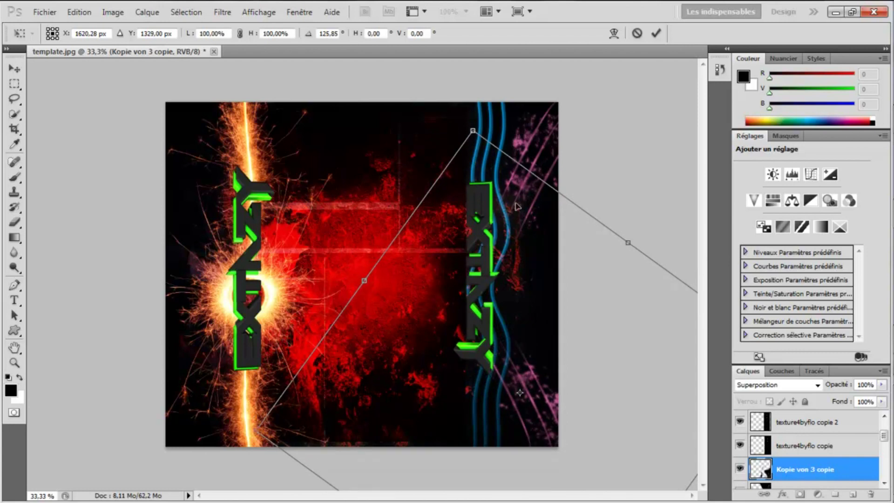
{"action": "left_click_drag", "start_coordinate": [475, 113], "coordinate": [456, 123]}
{"action": "left_click_drag", "start_coordinate": [509, 240], "coordinate": [503, 230]}
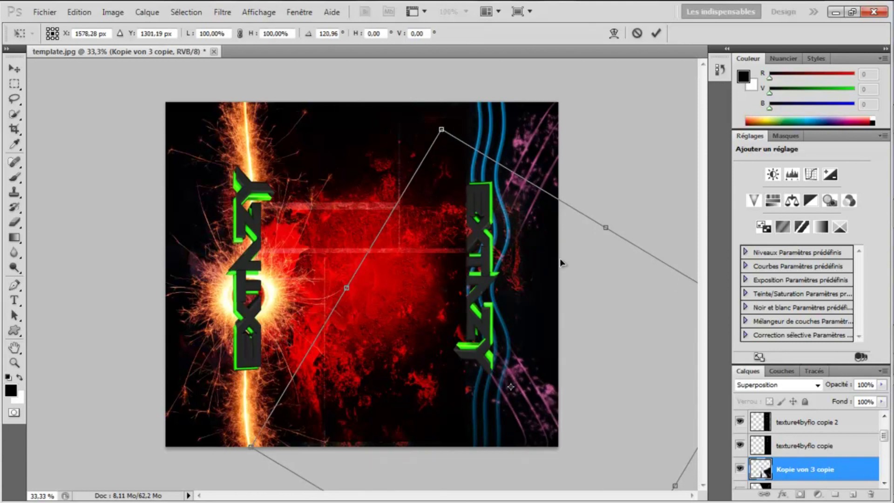
{"action": "key", "text": "Return"}
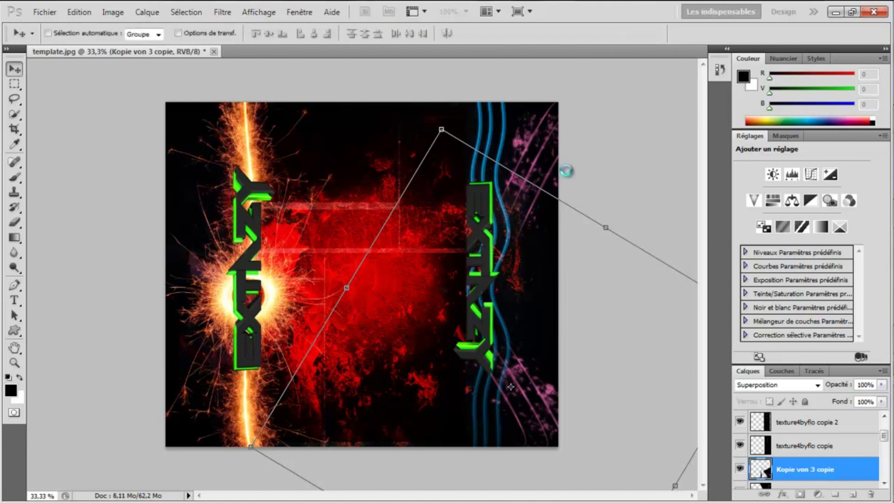
- Move the original Kopie von 3 scratches slightly left in the upper-right corner so they overlap the blue wavy lines
{"action": "left_click", "coordinate": [823, 446]}
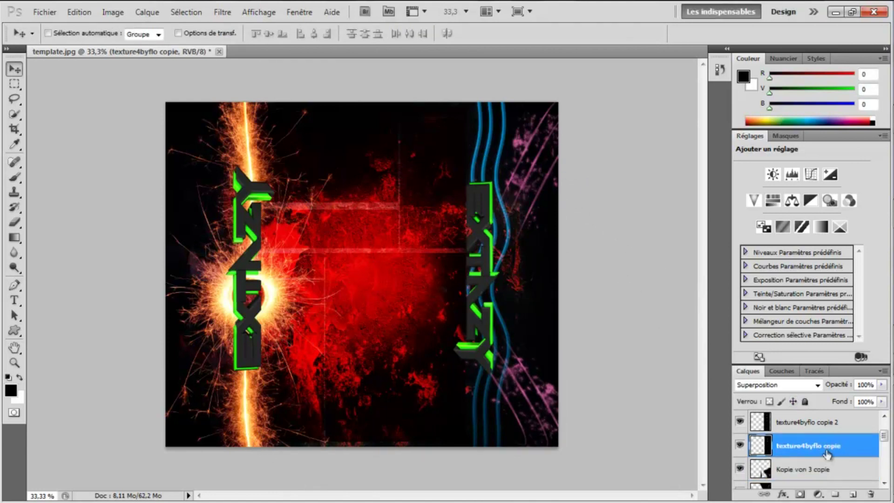
{"action": "scroll", "coordinate": [824, 454], "scroll_direction": "down", "scroll_amount": 1}
{"action": "left_click", "coordinate": [816, 469]}
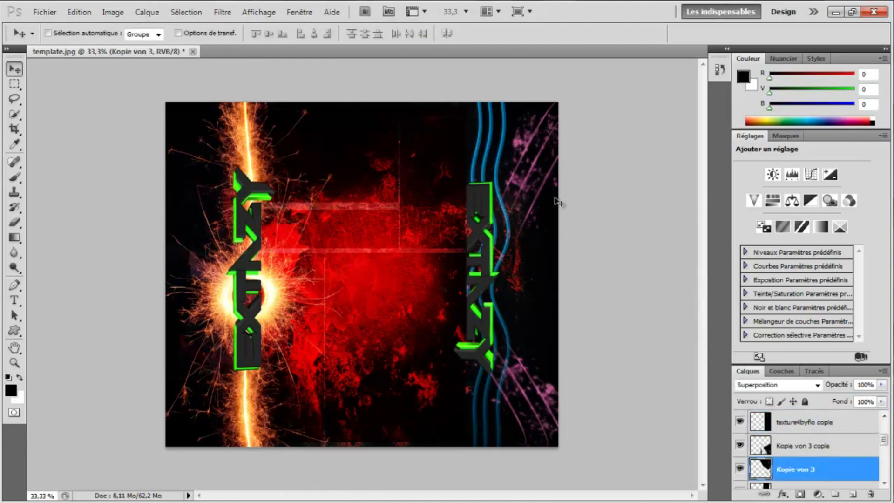
{"action": "left_click_drag", "start_coordinate": [538, 184], "coordinate": [532, 185]}
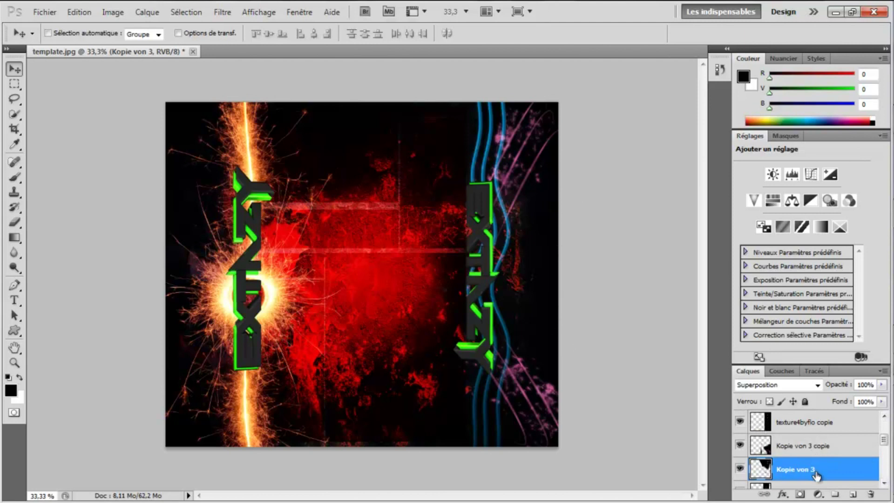
- Duplicate the Kopie von 3 and Kopie von 3 copie layers together and move both copies toward the left ExTazY text
{"action": "left_click", "coordinate": [822, 447], "text": "shift"}
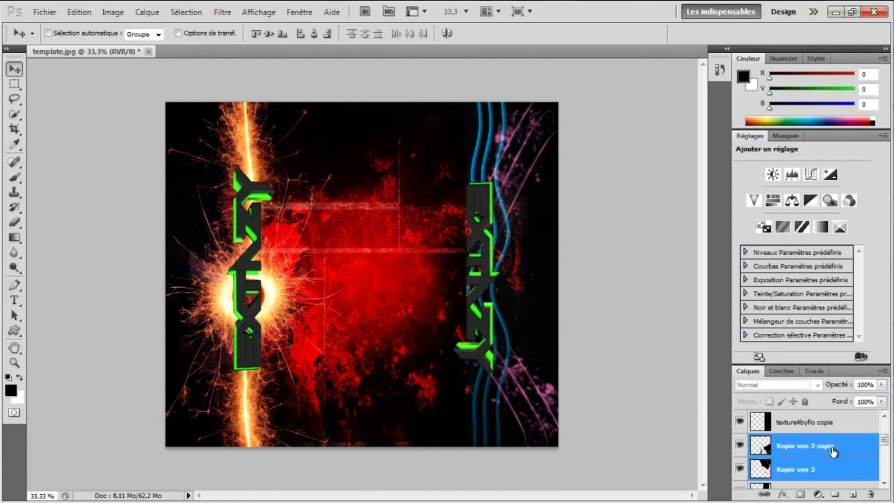
{"action": "right_click", "coordinate": [832, 449]}
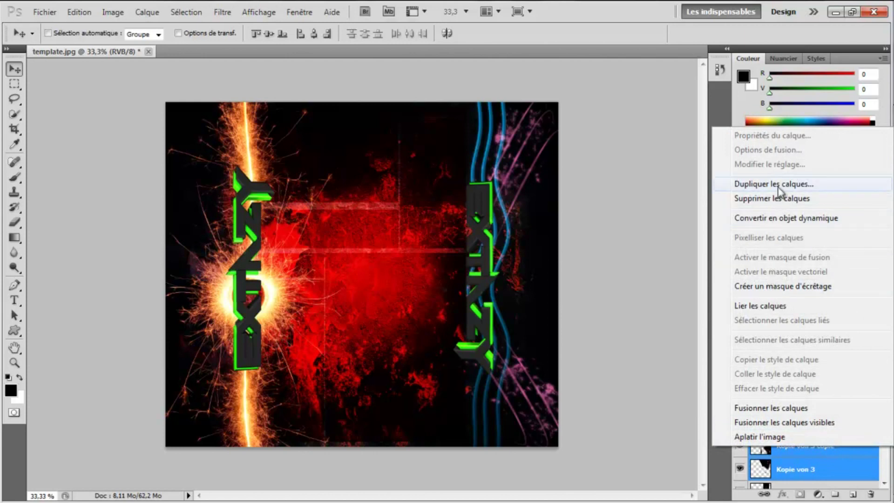
{"action": "left_click", "coordinate": [777, 188]}
{"action": "left_click", "coordinate": [565, 149]}
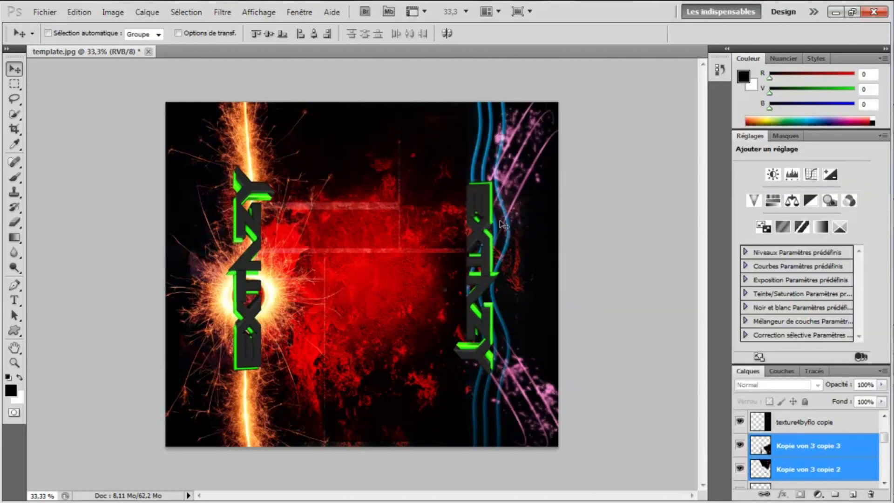
{"action": "left_click_drag", "start_coordinate": [420, 179], "coordinate": [344, 181]}
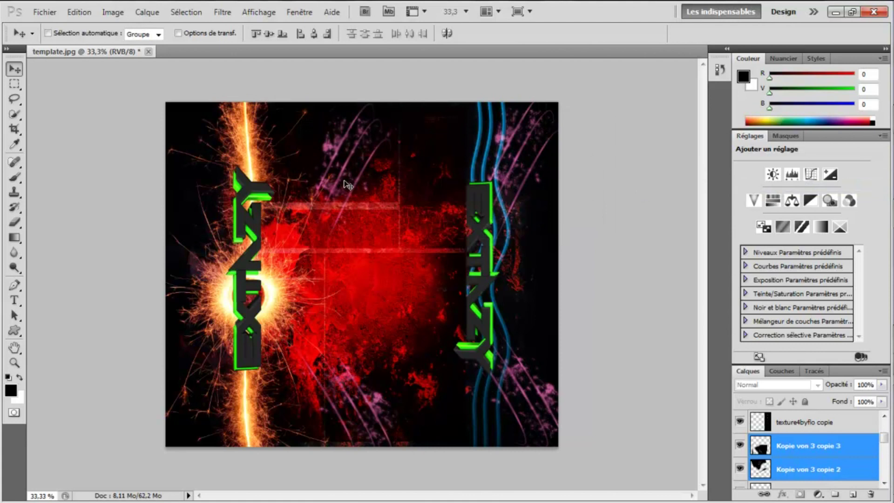
- Mirror the two copied scratches horizontally to about -100.19% width, place them in the canvas's left corners and apply the transformation
{"action": "key", "text": "ctrl+t"}
{"action": "left_click_drag", "start_coordinate": [406, 223], "coordinate": [521, 223]}
{"action": "left_click_drag", "start_coordinate": [649, 270], "coordinate": [64, 257]}
{"action": "left_click_drag", "start_coordinate": [372, 260], "coordinate": [314, 264]}
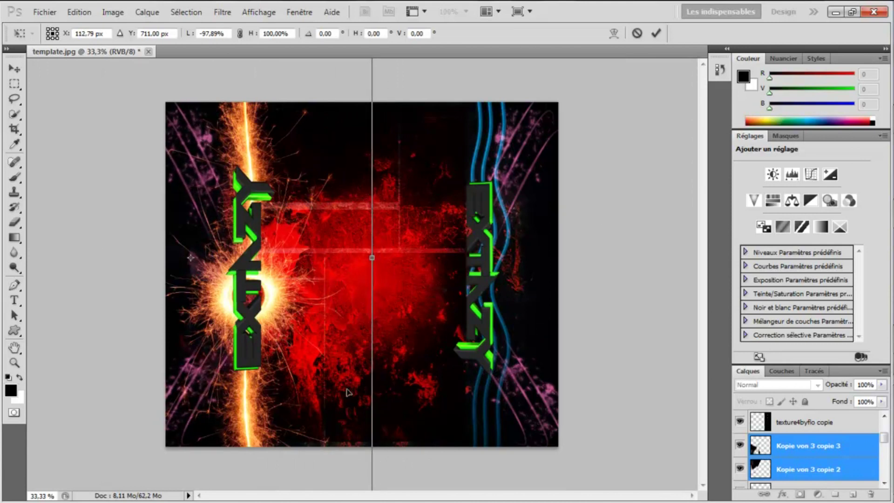
{"action": "left_click_drag", "start_coordinate": [370, 259], "coordinate": [380, 257]}
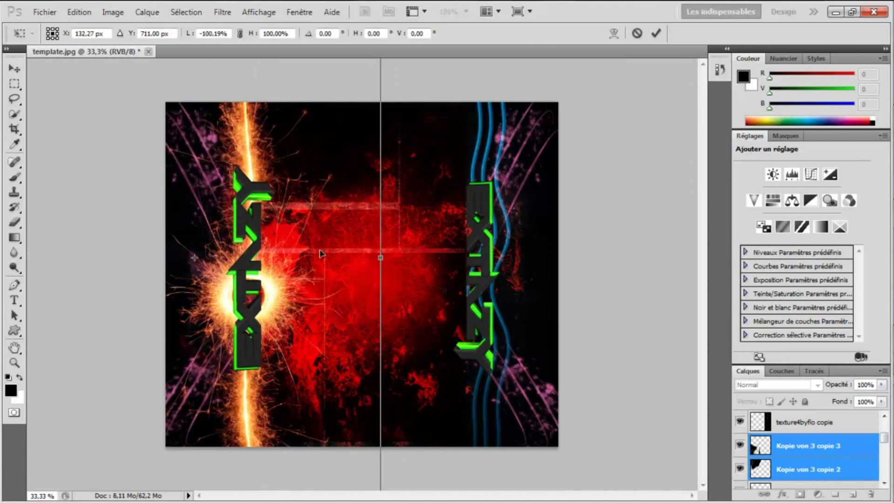
{"action": "left_click_drag", "start_coordinate": [296, 247], "coordinate": [295, 254]}
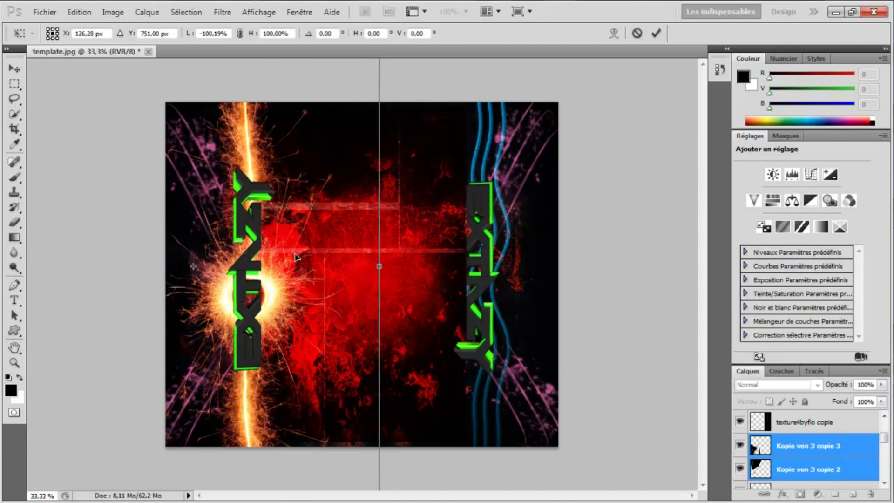
{"action": "left_click_drag", "start_coordinate": [347, 297], "coordinate": [360, 285]}
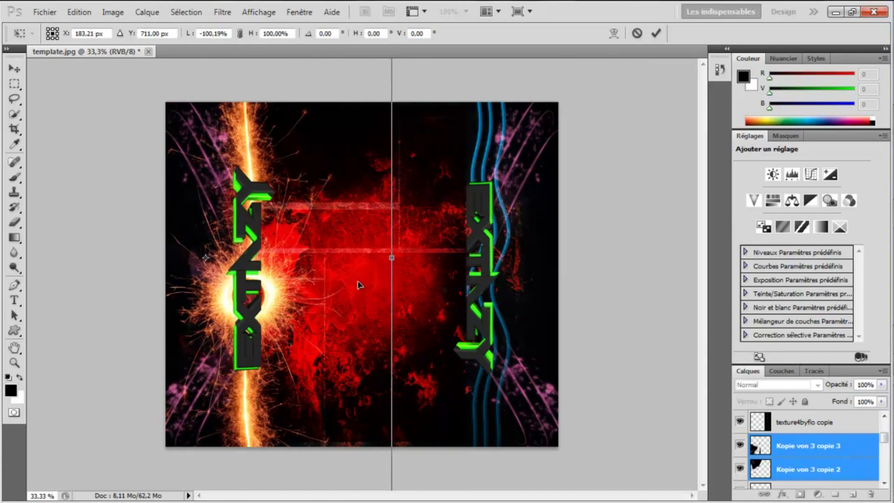
{"action": "key", "text": "Return"}
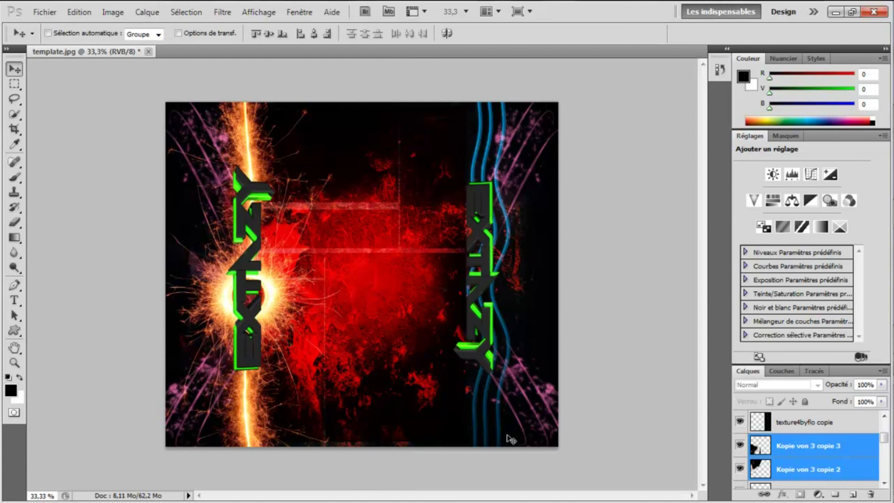
- Duplicate the two mirrored scratch layers and move the copies over the scratches in the right corners to form a crossed pattern
{"action": "right_click", "coordinate": [789, 454]}
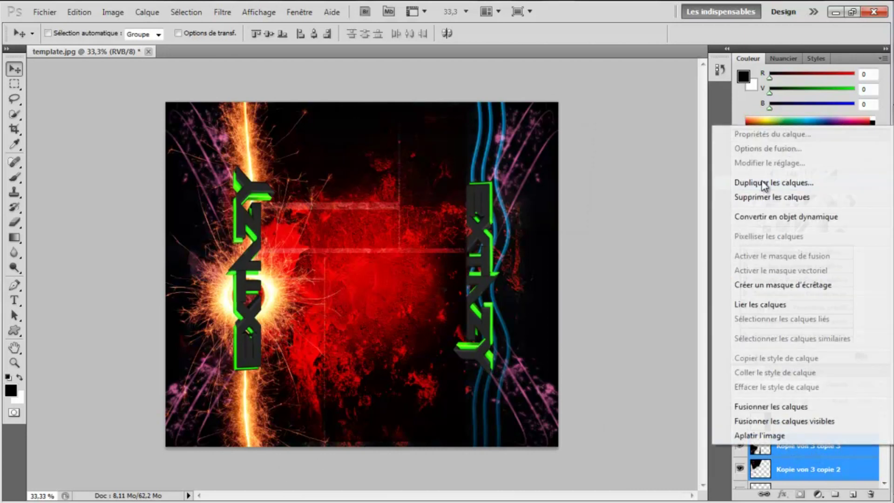
{"action": "left_click", "coordinate": [763, 185]}
{"action": "left_click", "coordinate": [572, 152]}
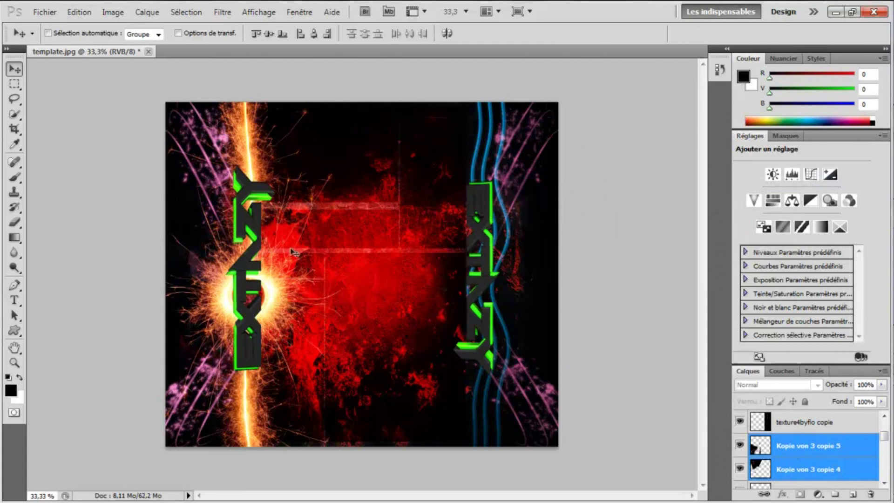
{"action": "mouse_move", "coordinate": [214, 186]}
{"action": "left_mouse_down"}
{"action": "mouse_move", "coordinate": [345, 179]}
{"action": "mouse_move", "coordinate": [502, 191]}
{"action": "mouse_move", "coordinate": [540, 203]}
{"action": "left_mouse_up"}
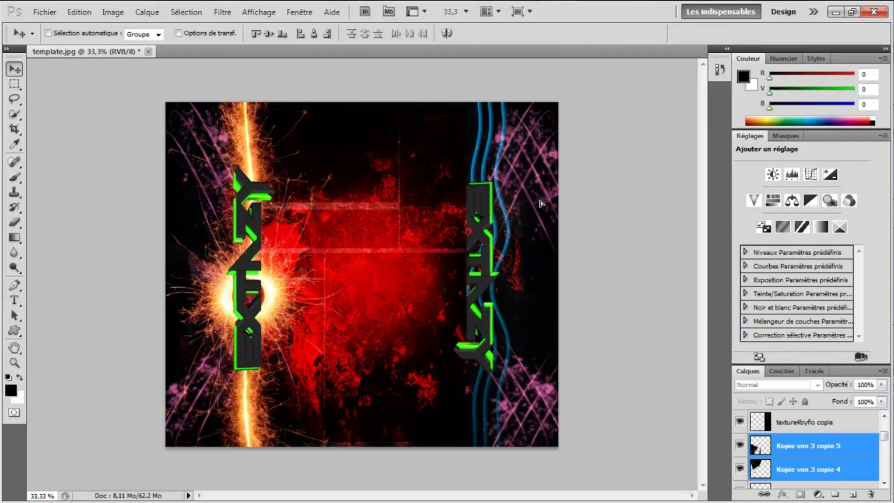
{"action": "mouse_move", "coordinate": [540, 201]}
{"action": "left_mouse_down"}
{"action": "mouse_move", "coordinate": [543, 179]}
{"action": "mouse_move", "coordinate": [530, 362]}
{"action": "left_mouse_up"}
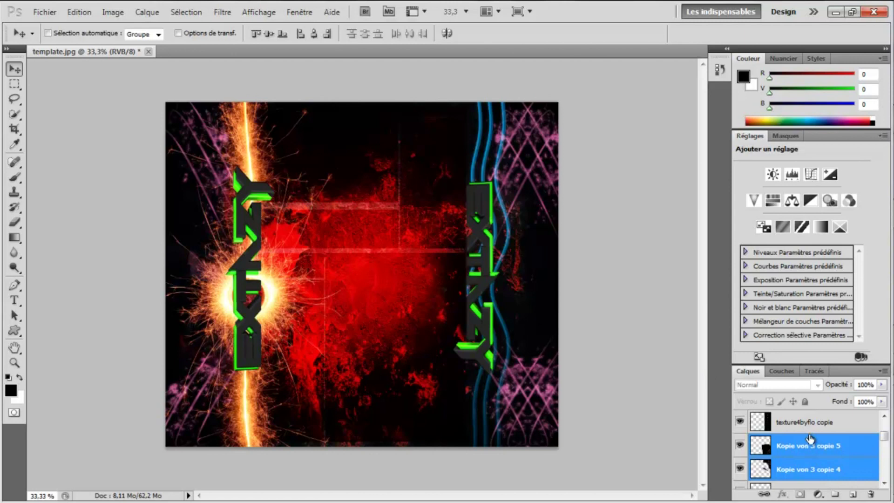
- Duplicate the Kopie von 3 and Kopie von 3 copie layers again and move the copies over the mirrored scratches in the left corners
{"action": "scroll", "coordinate": [814, 445], "scroll_direction": "down", "scroll_amount": 2}
{"action": "left_click", "coordinate": [820, 449]}
{"action": "scroll", "coordinate": [826, 460], "scroll_direction": "down", "scroll_amount": 2}
{"action": "scroll", "coordinate": [831, 462], "scroll_direction": "down", "scroll_amount": 1}
{"action": "left_click", "coordinate": [821, 453]}
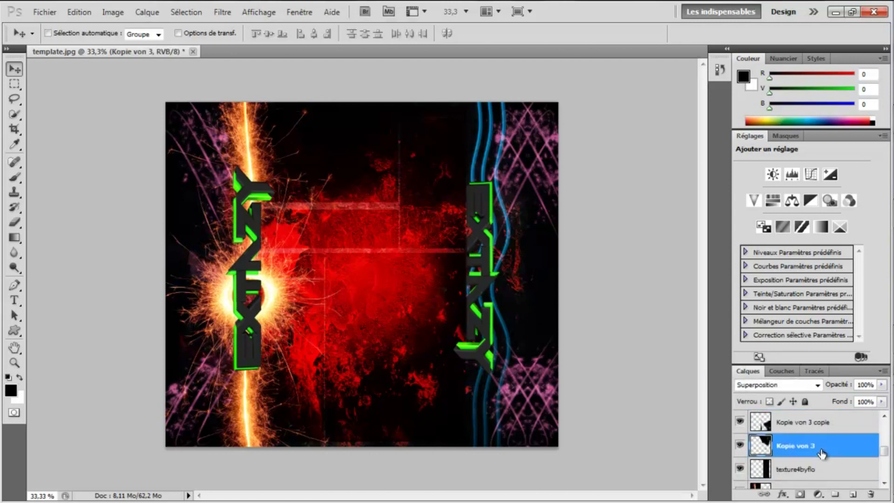
{"action": "left_click", "coordinate": [821, 423], "text": "ctrl"}
{"action": "right_click", "coordinate": [830, 423]}
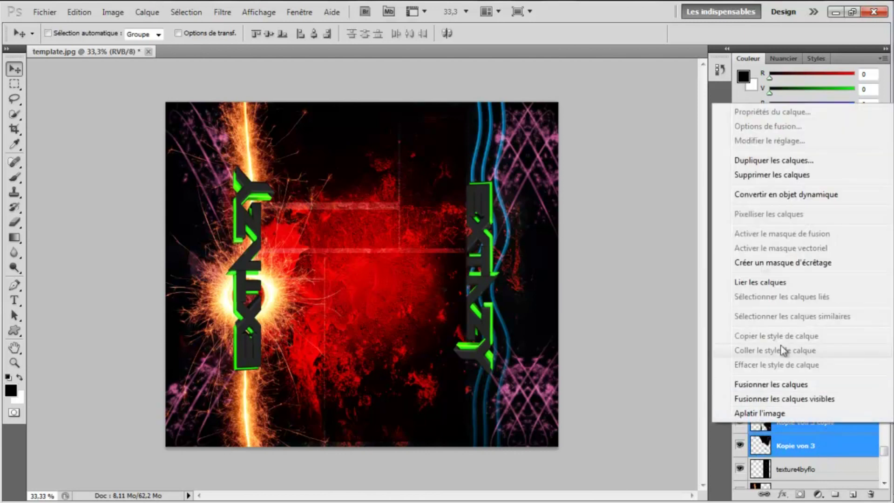
{"action": "left_click", "coordinate": [775, 160]}
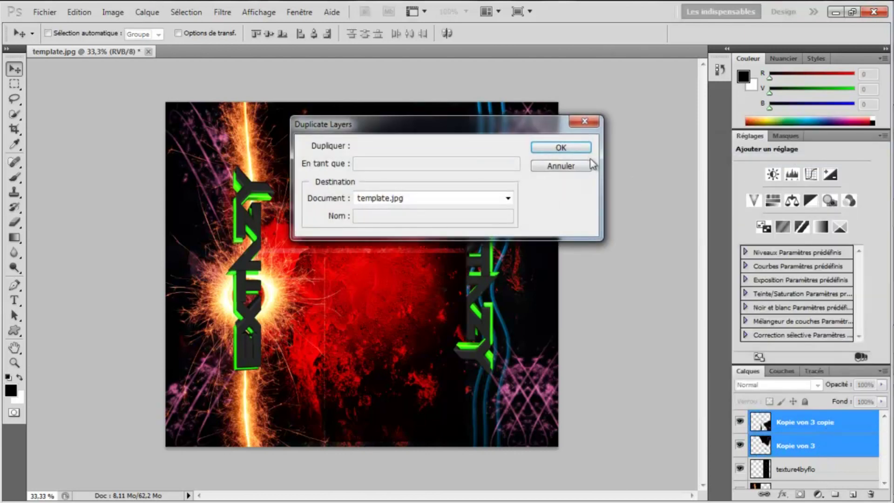
{"action": "left_click", "coordinate": [585, 150]}
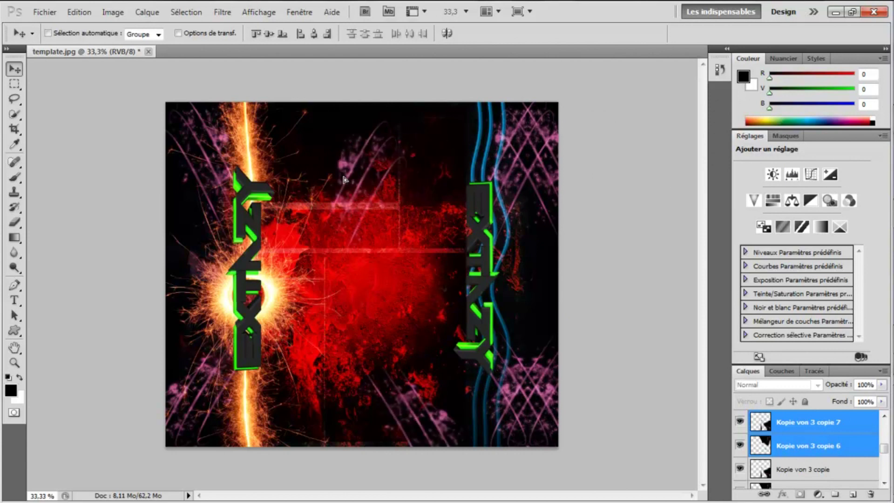
{"action": "left_click_drag", "start_coordinate": [290, 174], "coordinate": [197, 169]}
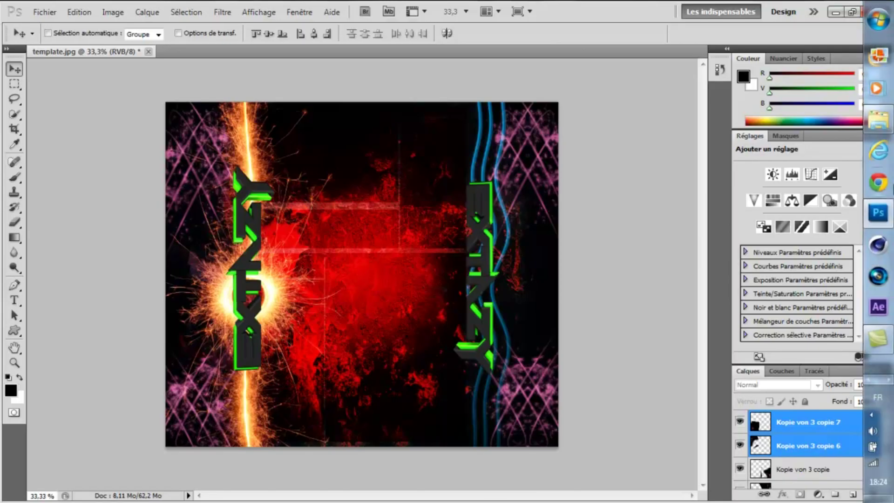
- Place the Spark image from the texture pack folder into the template, rotate it to about 164° and stretch its height to about 311%
{"action": "left_click", "coordinate": [881, 125]}
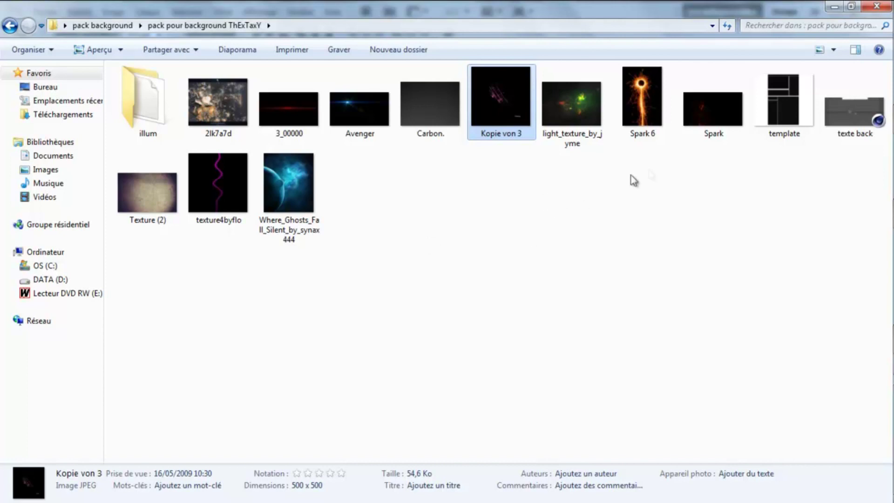
{"action": "left_click", "coordinate": [707, 99]}
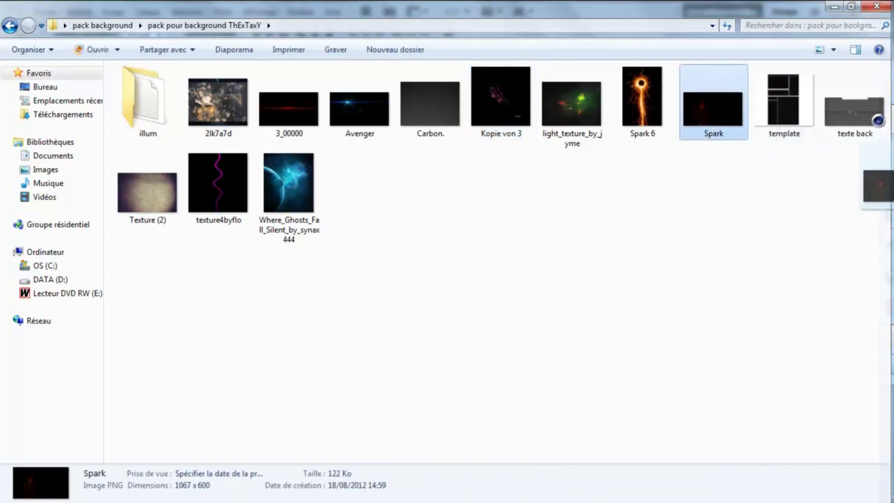
{"action": "left_click", "coordinate": [878, 213]}
{"action": "left_click_drag", "start_coordinate": [791, 181], "coordinate": [368, 251]}
{"action": "left_click_drag", "start_coordinate": [258, 219], "coordinate": [469, 249]}
{"action": "left_click_drag", "start_coordinate": [349, 228], "coordinate": [319, 108]}
{"action": "left_click_drag", "start_coordinate": [380, 318], "coordinate": [403, 411]}
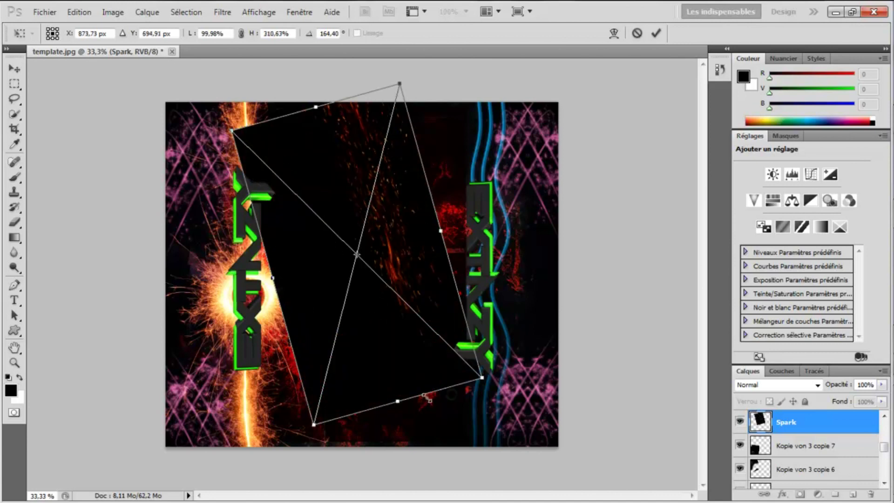
- Widen the Spark image to about 141%, rotate it to about -178.8° and position it over the canvas's right half
{"action": "left_click_drag", "start_coordinate": [467, 242], "coordinate": [553, 253]}
{"action": "left_click_drag", "start_coordinate": [445, 117], "coordinate": [466, 90]}
{"action": "left_click_drag", "start_coordinate": [484, 155], "coordinate": [482, 155]}
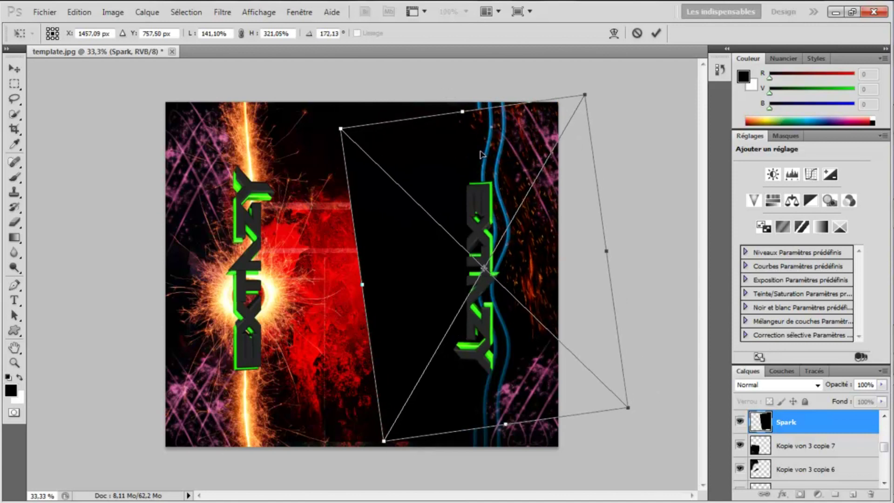
{"action": "left_click_drag", "start_coordinate": [436, 95], "coordinate": [464, 86]}
{"action": "left_click_drag", "start_coordinate": [506, 149], "coordinate": [499, 145]}
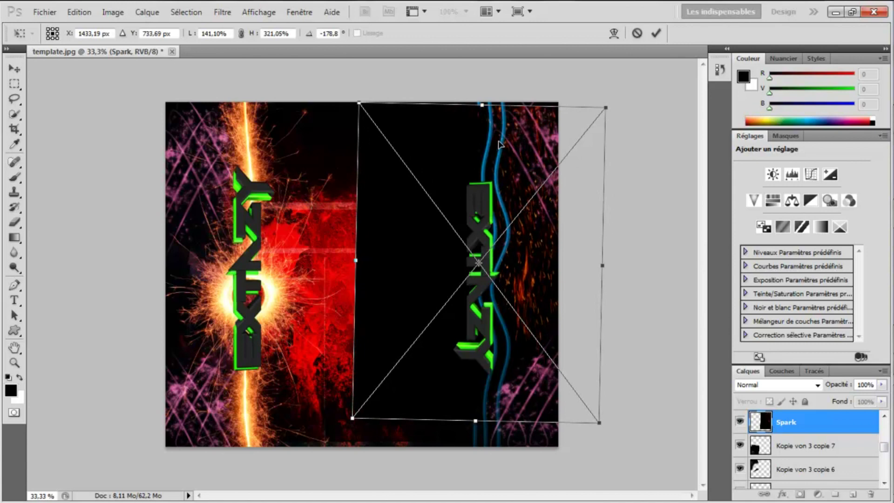
- Set the Spark layer's blend mode to Superposition and apply the transformation
{"action": "left_click", "coordinate": [818, 385]}
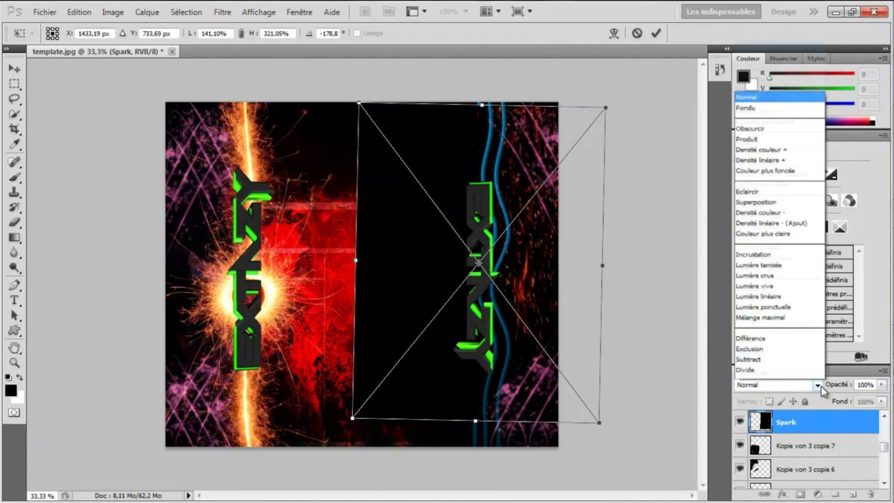
{"action": "left_click", "coordinate": [758, 143]}
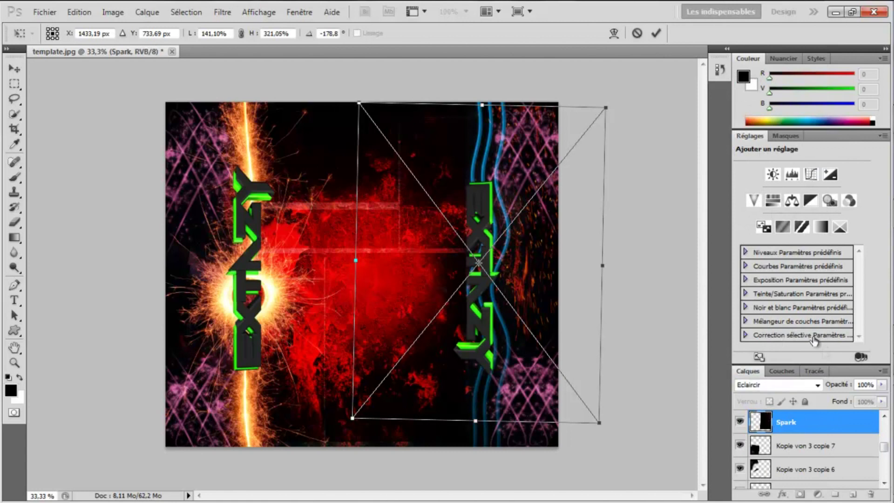
{"action": "left_click", "coordinate": [817, 385]}
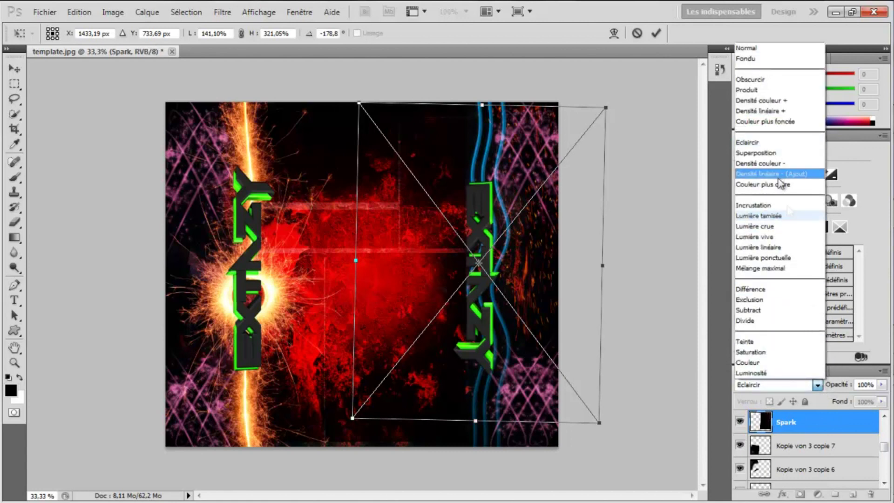
{"action": "left_click", "coordinate": [773, 154]}
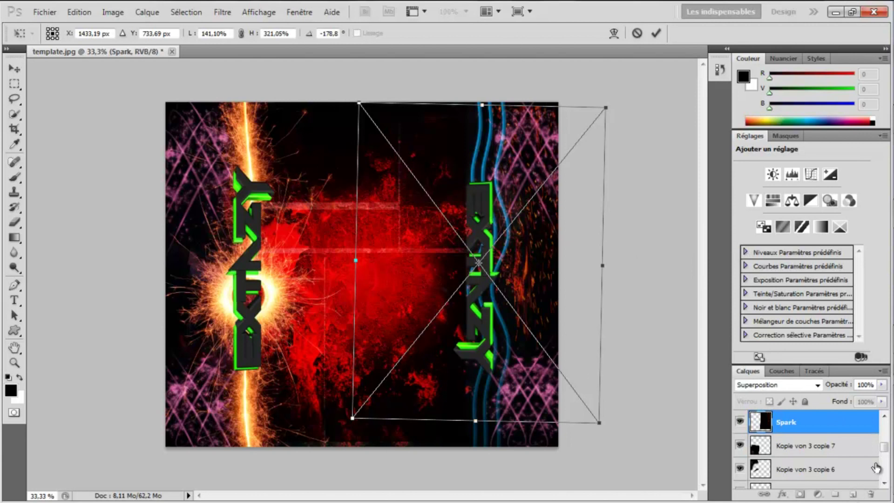
{"action": "key", "text": "Return"}
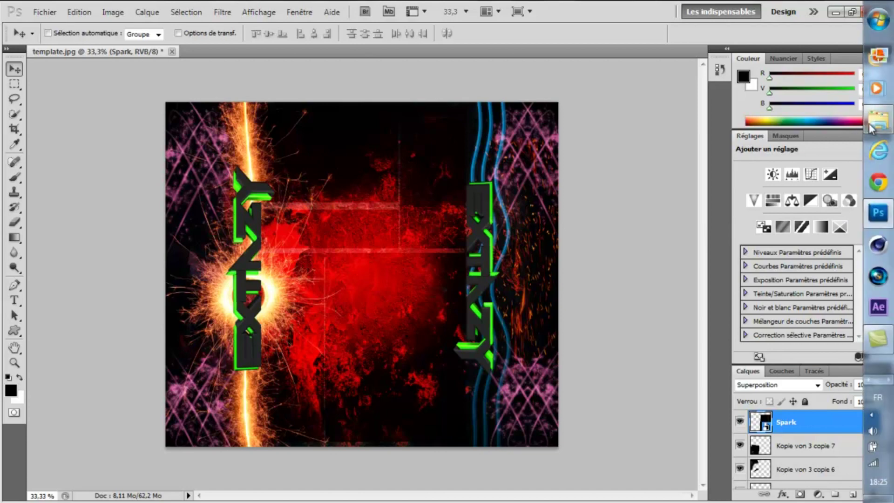
- Place the Avenger flare image from the texture pack folder, rotate it to about 158° and align its glow with the right ExTazY text's upper end
{"action": "left_click", "coordinate": [879, 120]}
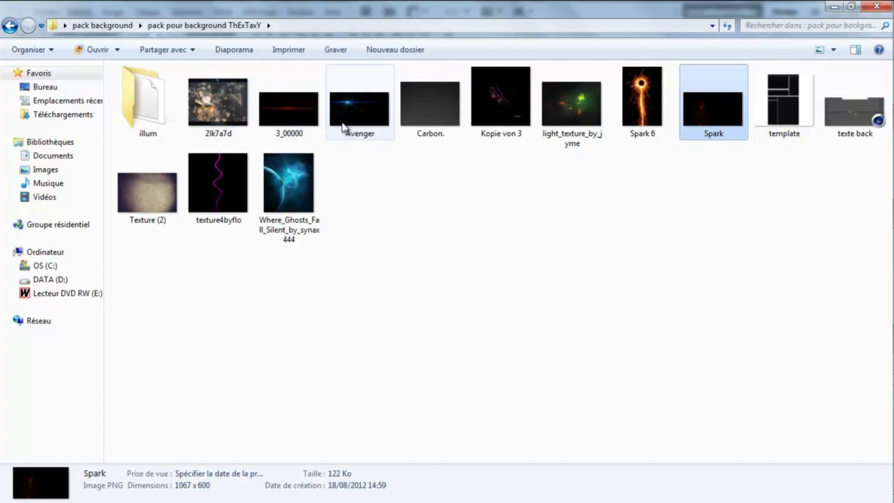
{"action": "left_click_drag", "start_coordinate": [344, 102], "coordinate": [425, 260]}
{"action": "left_click_drag", "start_coordinate": [388, 231], "coordinate": [543, 180]}
{"action": "left_click_drag", "start_coordinate": [678, 175], "coordinate": [488, 150]}
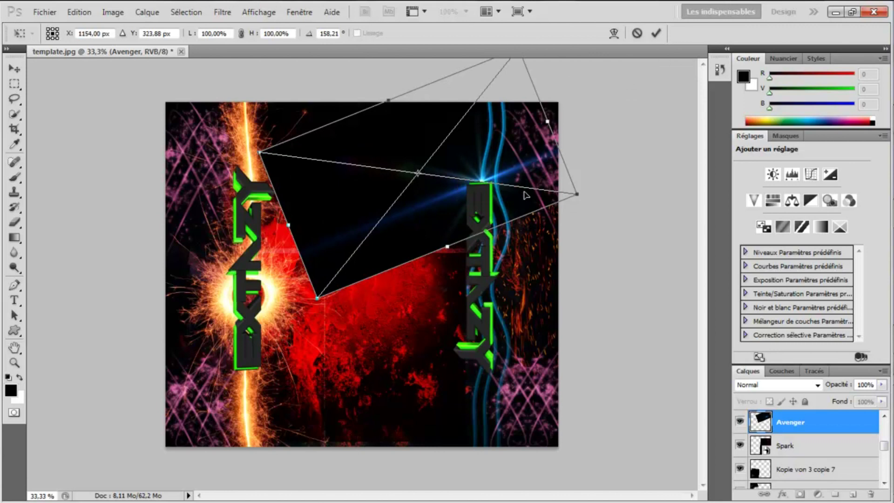
{"action": "left_click_drag", "start_coordinate": [480, 138], "coordinate": [487, 144]}
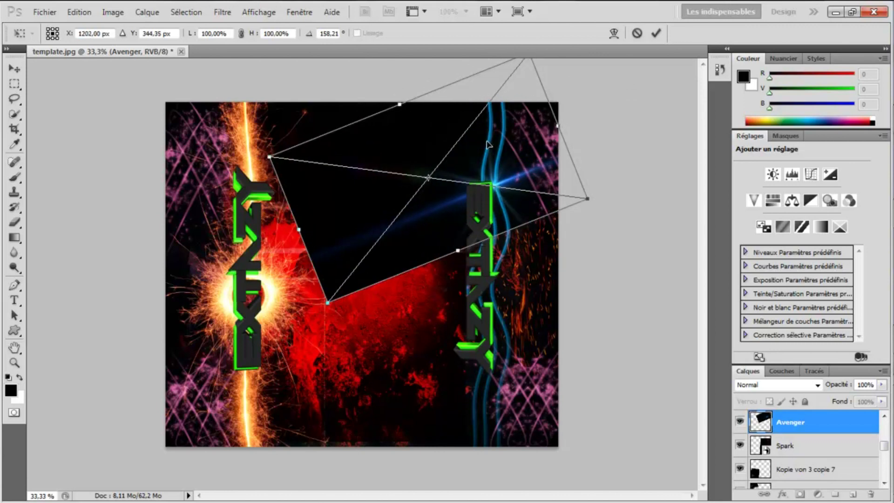
- Set the Avenger layer's blend mode to Superposition and apply its transformation
{"action": "left_click", "coordinate": [817, 384]}
{"action": "left_click", "coordinate": [773, 153]}
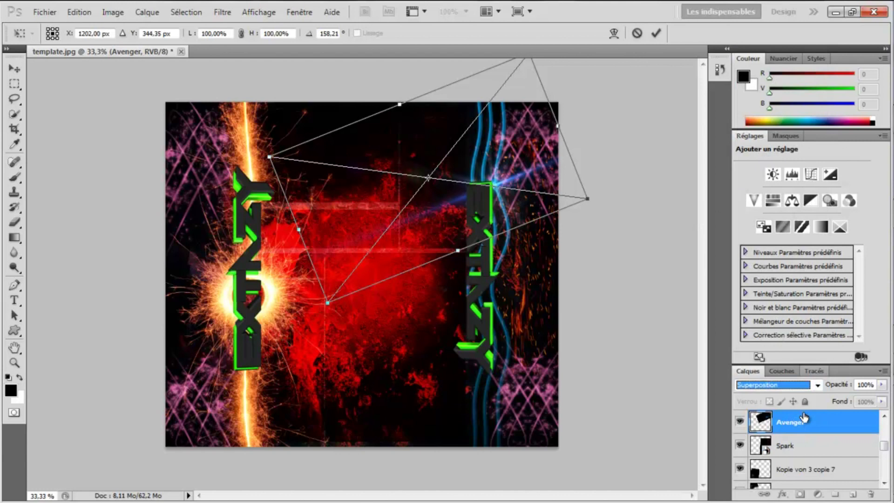
{"action": "left_click", "coordinate": [804, 418]}
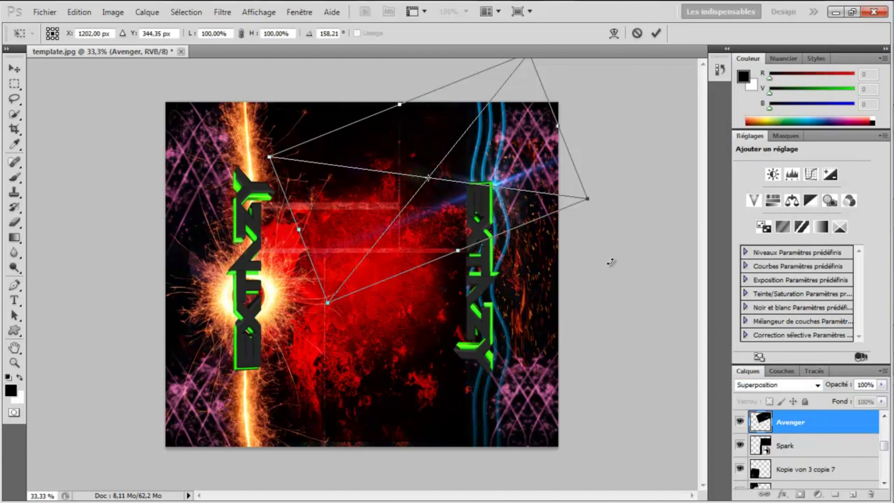
{"action": "key", "text": "Return"}
- Try the Avenger layer at lower positions in the layer stack, from just above 2lk7a7d to just below Spark 6
{"action": "left_click_drag", "start_coordinate": [790, 422], "coordinate": [809, 484]}
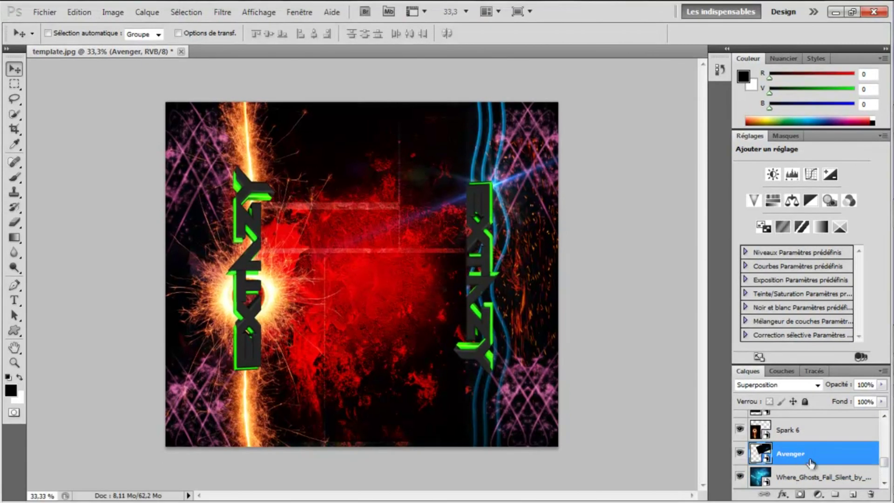
{"action": "left_click_drag", "start_coordinate": [807, 458], "coordinate": [806, 417]}
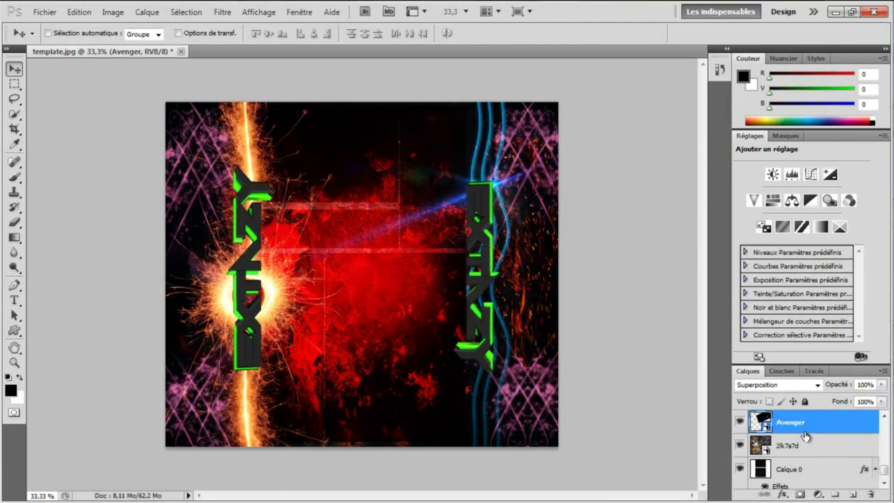
{"action": "scroll", "coordinate": [806, 429], "scroll_direction": "up", "scroll_amount": 1}
{"action": "left_click_drag", "start_coordinate": [825, 448], "coordinate": [818, 426]}
{"action": "scroll", "coordinate": [823, 441], "scroll_direction": "up", "scroll_amount": 1}
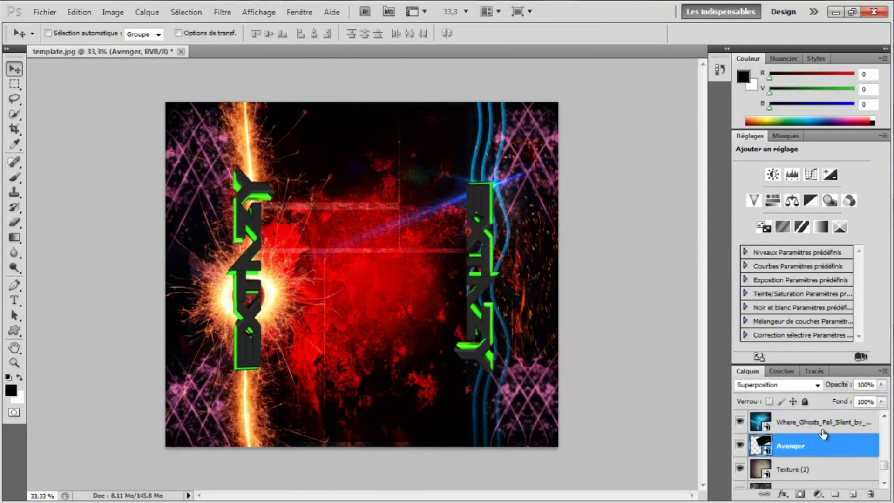
{"action": "scroll", "coordinate": [819, 461], "scroll_direction": "up", "scroll_amount": 1}
{"action": "left_click_drag", "start_coordinate": [819, 469], "coordinate": [819, 436]}
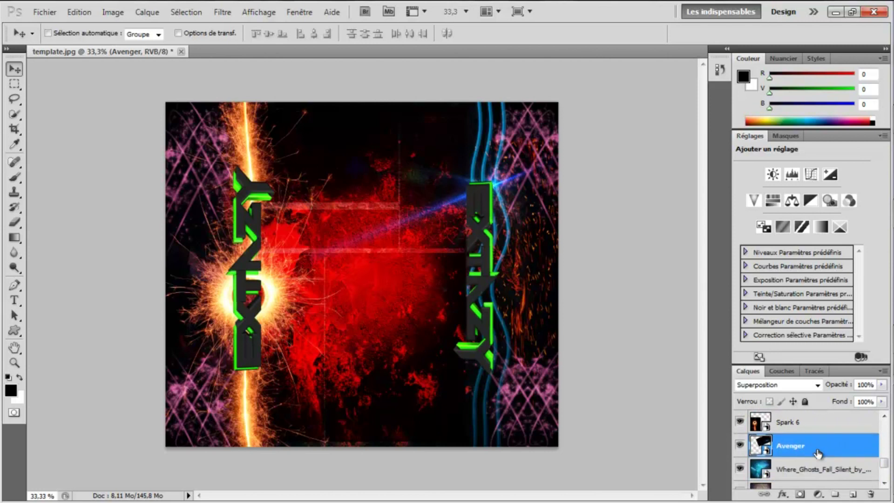
- Move the Avenger layer to the top of the layer stack, above texte back copie
{"action": "scroll", "coordinate": [817, 452], "scroll_direction": "up", "scroll_amount": 2}
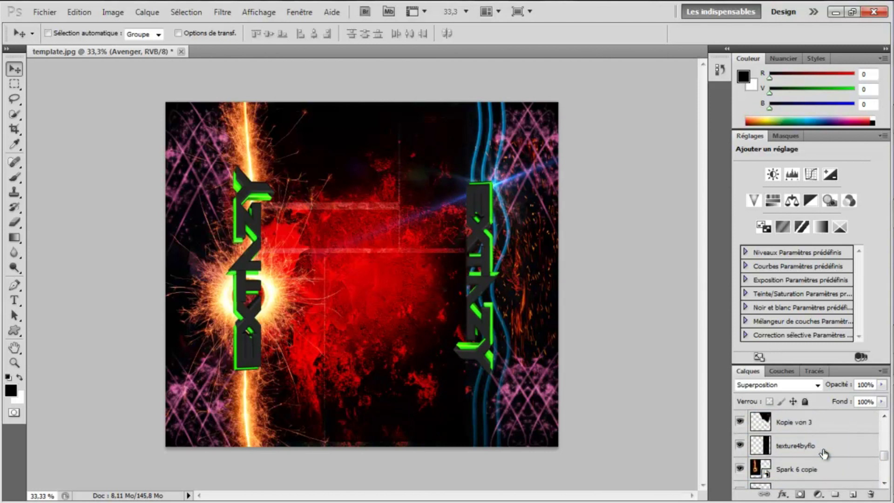
{"action": "scroll", "coordinate": [824, 452], "scroll_direction": "down", "scroll_amount": 5}
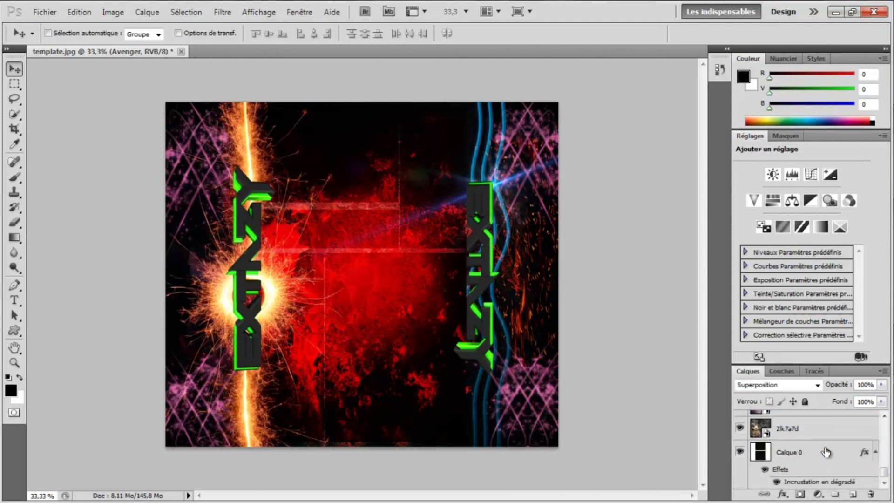
{"action": "scroll", "coordinate": [825, 451], "scroll_direction": "up", "scroll_amount": 4}
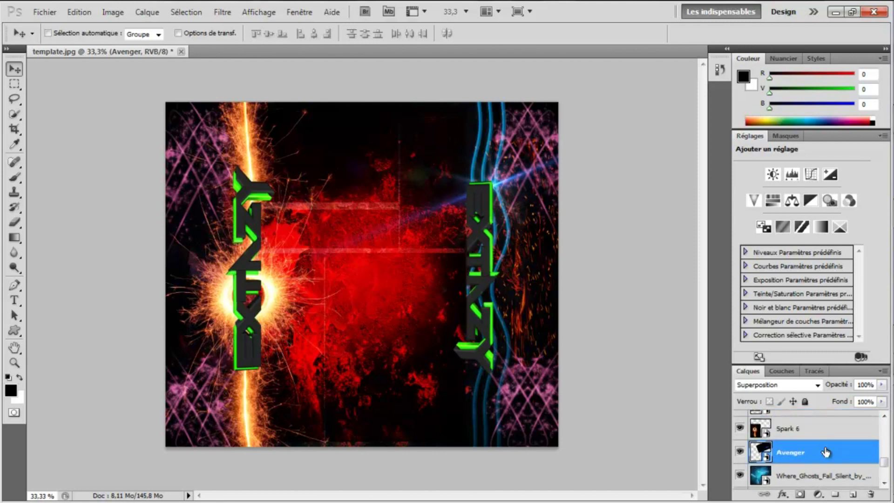
{"action": "scroll", "coordinate": [825, 452], "scroll_direction": "up", "scroll_amount": 3}
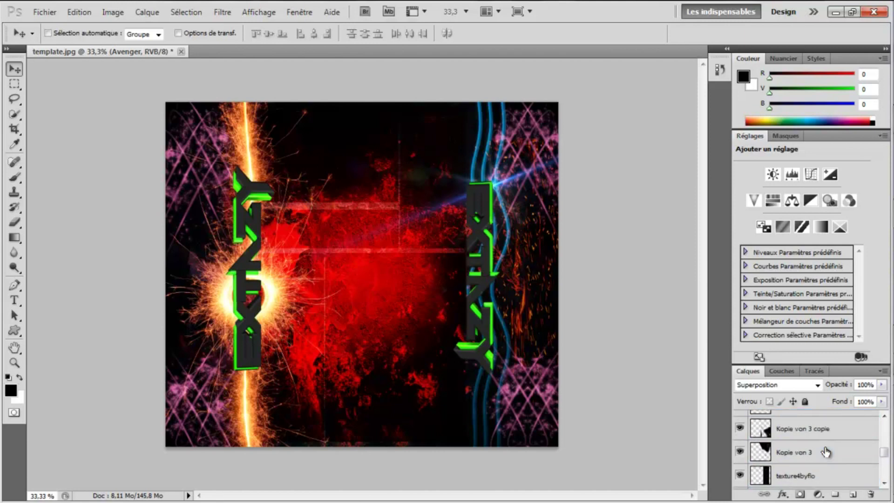
{"action": "scroll", "coordinate": [825, 451], "scroll_direction": "up", "scroll_amount": 4}
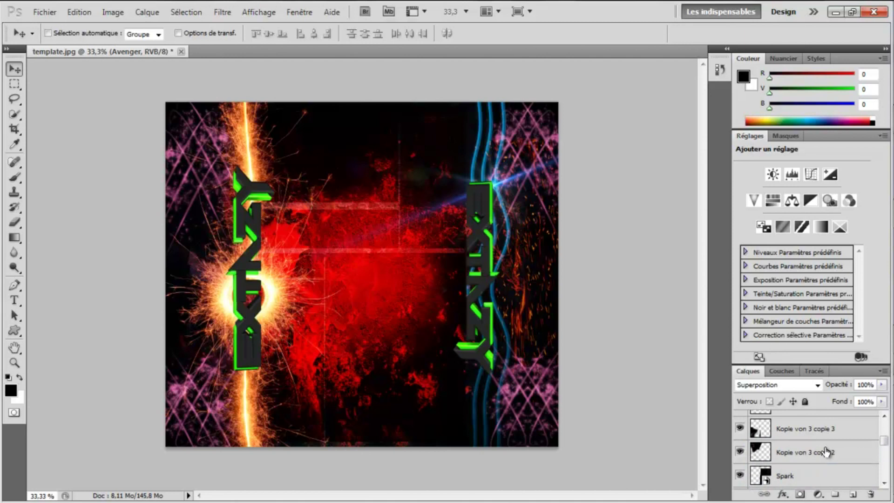
{"action": "scroll", "coordinate": [826, 452], "scroll_direction": "up", "scroll_amount": 3}
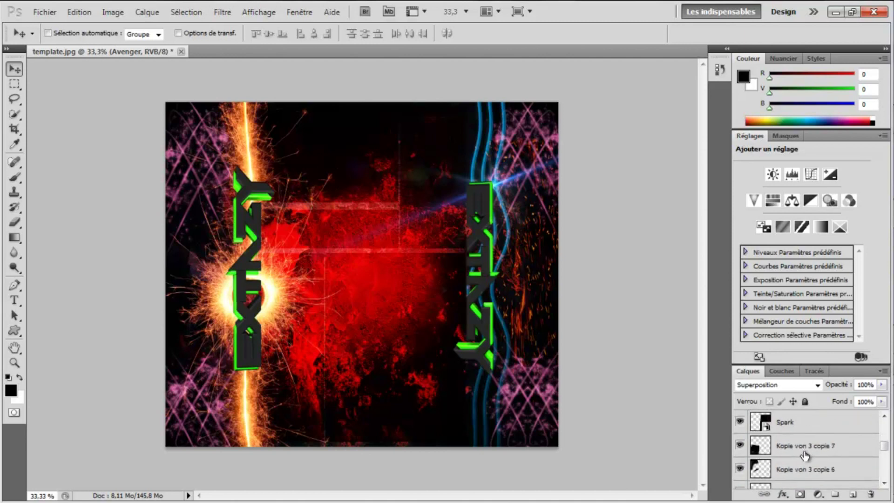
{"action": "scroll", "coordinate": [808, 449], "scroll_direction": "down", "scroll_amount": 15}
{"action": "scroll", "coordinate": [804, 455], "scroll_direction": "up", "scroll_amount": 3}
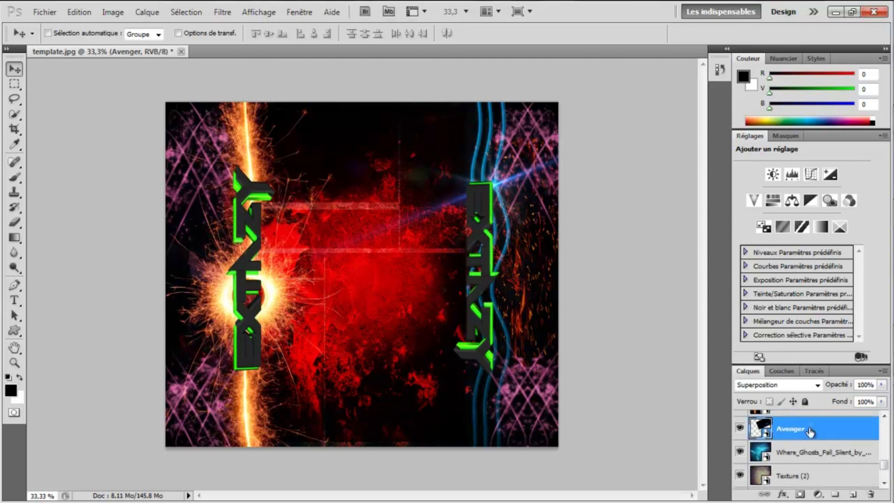
{"action": "scroll", "coordinate": [810, 432], "scroll_direction": "up", "scroll_amount": 5}
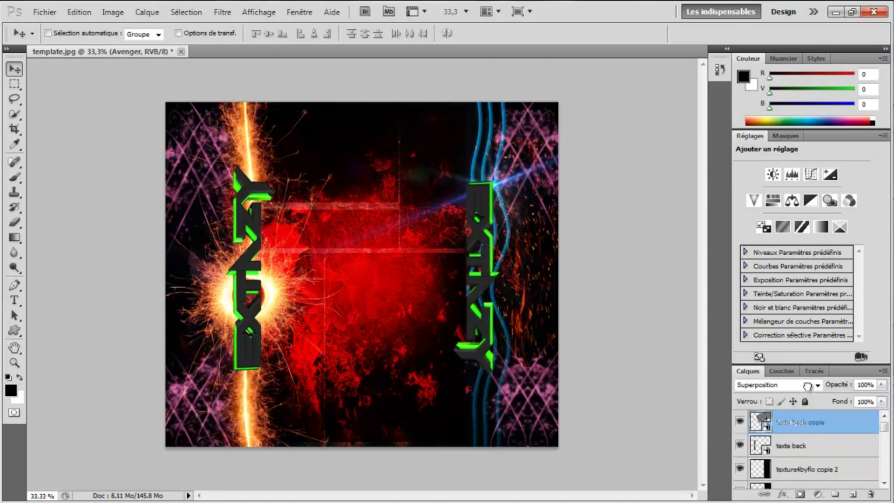
{"action": "scroll", "coordinate": [807, 422], "scroll_direction": "up", "scroll_amount": 1}
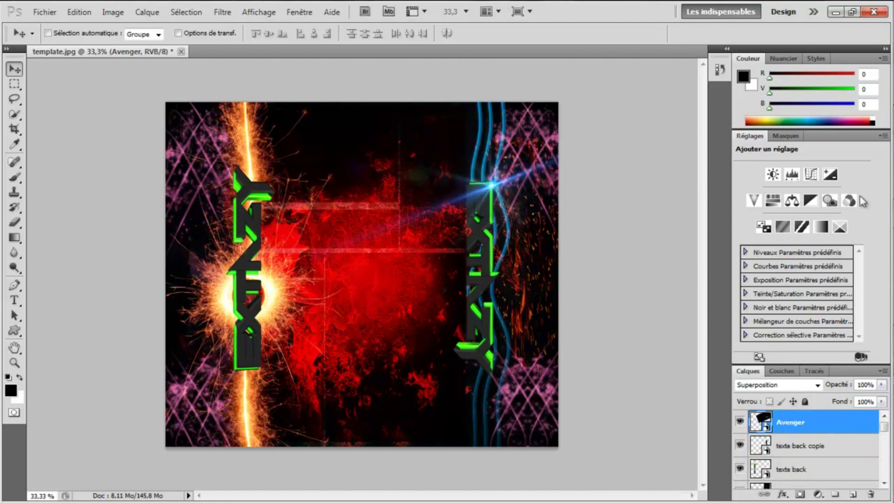
- Place the Spark 6 image from the texture pack folder, rotate it to about -179.4° and position it over the right ExTazY text
{"action": "left_click", "coordinate": [884, 125]}
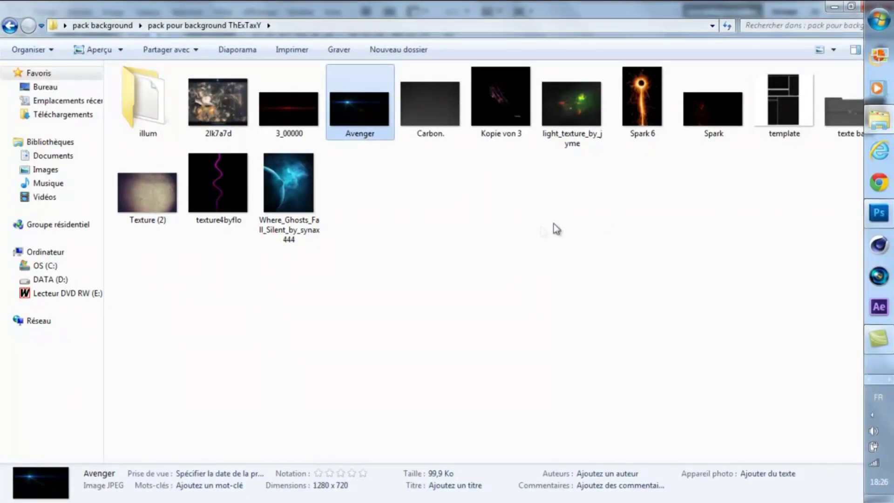
{"action": "left_click", "coordinate": [538, 232]}
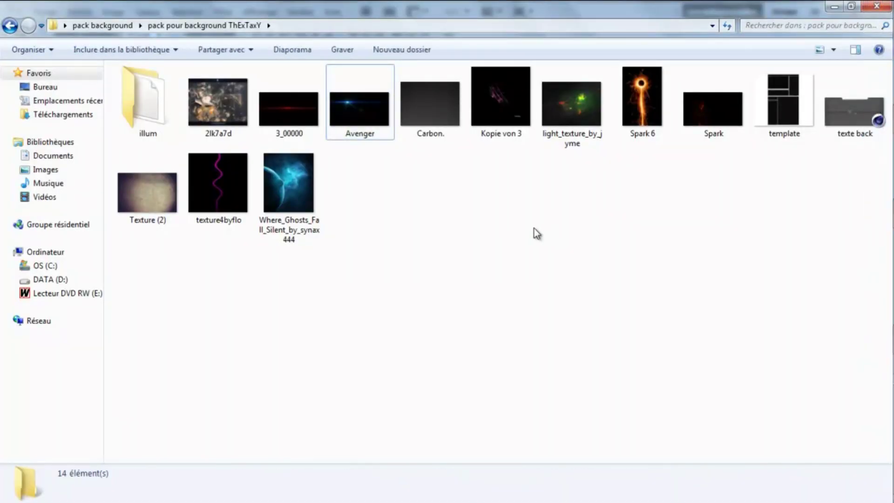
{"action": "left_click_drag", "start_coordinate": [641, 95], "coordinate": [521, 319]}
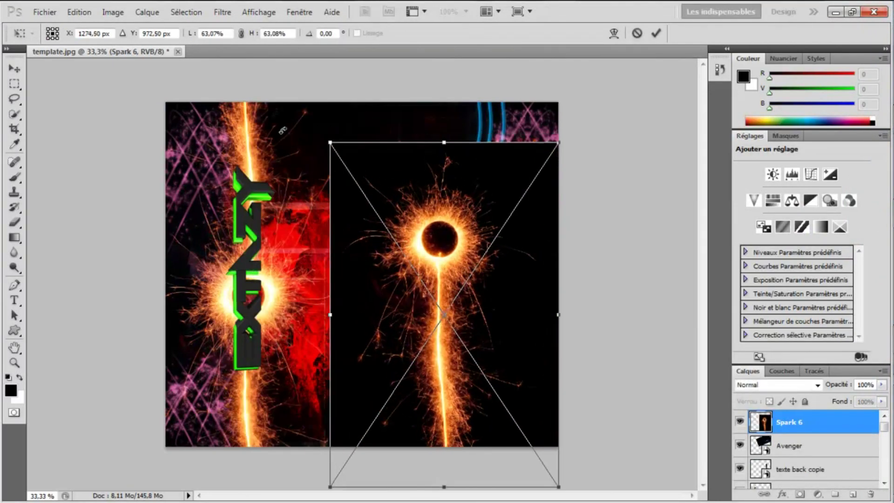
{"action": "left_click_drag", "start_coordinate": [289, 116], "coordinate": [527, 203]}
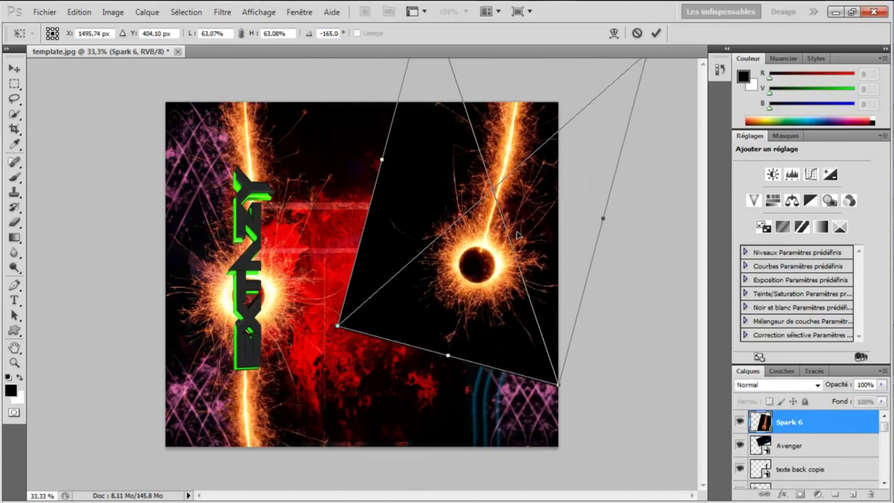
{"action": "left_click_drag", "start_coordinate": [540, 386], "coordinate": [651, 385]}
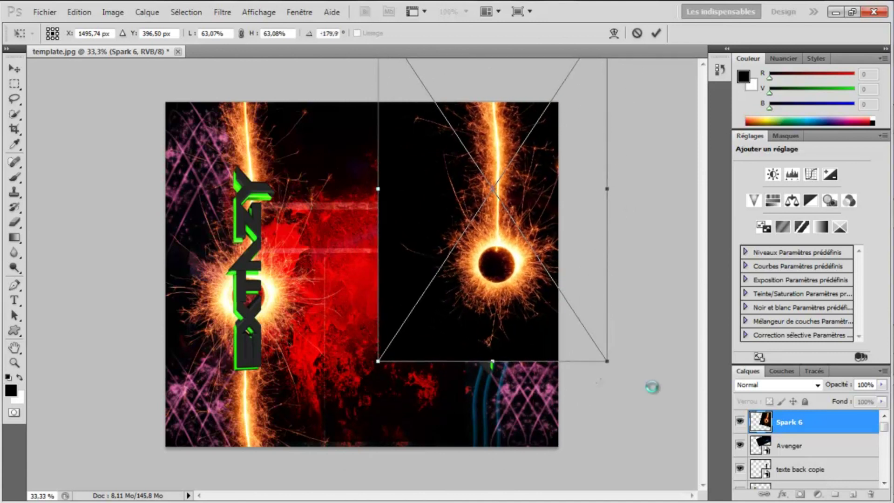
- Set the Spark 6 layer's blend mode to Superposition and move the image down over the right ExTazY text
{"action": "left_click", "coordinate": [817, 384]}
{"action": "left_click", "coordinate": [756, 152]}
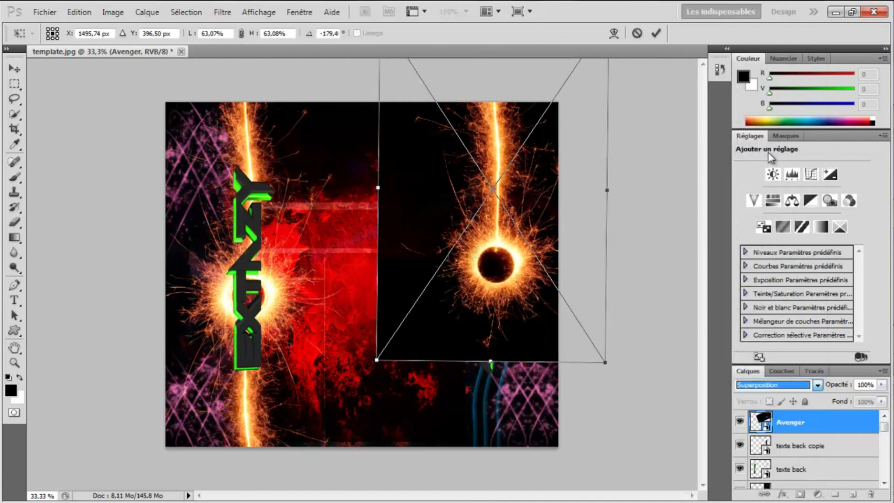
{"action": "left_click_drag", "start_coordinate": [579, 225], "coordinate": [579, 400]}
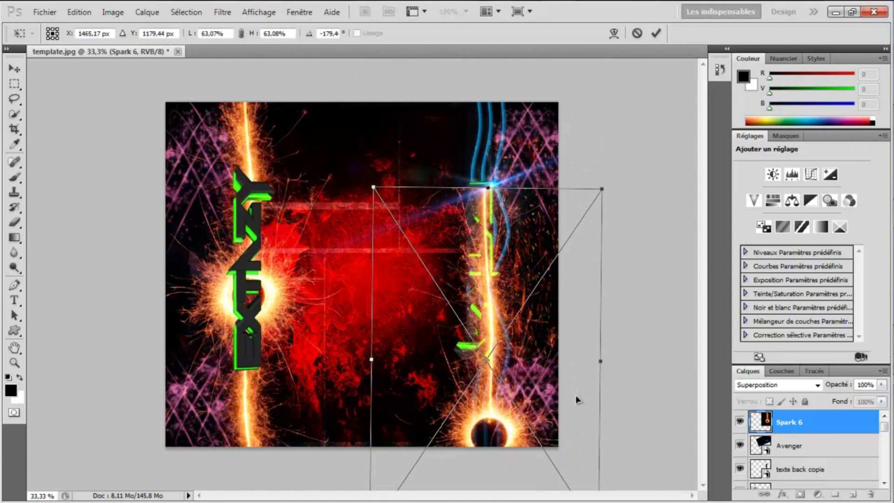
- Stretch Spark 6 vertically to about 91.5% height so its line of sparks reaches the canvas's upper edge
{"action": "left_click_drag", "start_coordinate": [487, 188], "coordinate": [488, 105]}
{"action": "left_click_drag", "start_coordinate": [530, 287], "coordinate": [530, 311]}
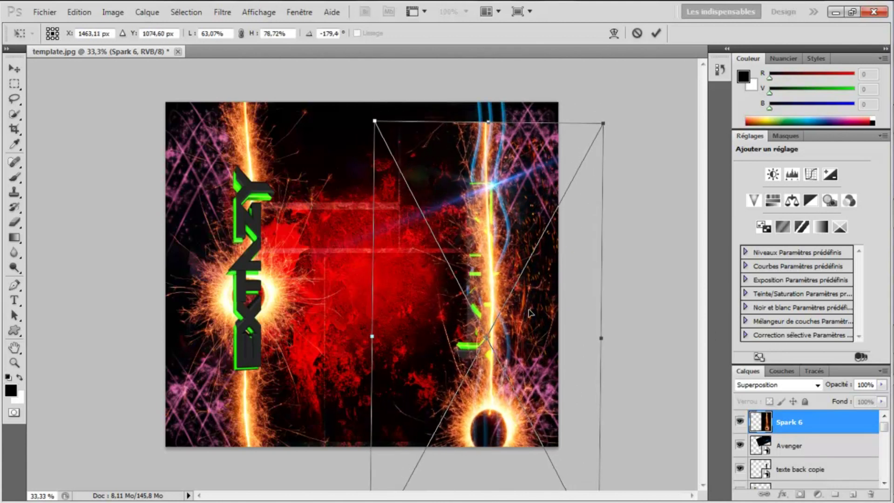
{"action": "mouse_move", "coordinate": [490, 113]}
{"action": "left_mouse_down"}
{"action": "mouse_move", "coordinate": [488, 79]}
{"action": "mouse_move", "coordinate": [489, 101]}
{"action": "left_mouse_up"}
- Nudge Spark 6 right and up to about X 1485.5 px, Y 1098 px and apply the transformation
{"action": "key", "text": "Right"}
{"action": "key", "text": "Right"}
{"action": "key", "text": "Right"}
{"action": "key", "text": "Right"}
{"action": "key", "text": "Right"}
{"action": "key", "text": "Right"}
{"action": "key", "text": "Right"}
{"action": "key", "text": "Right"}
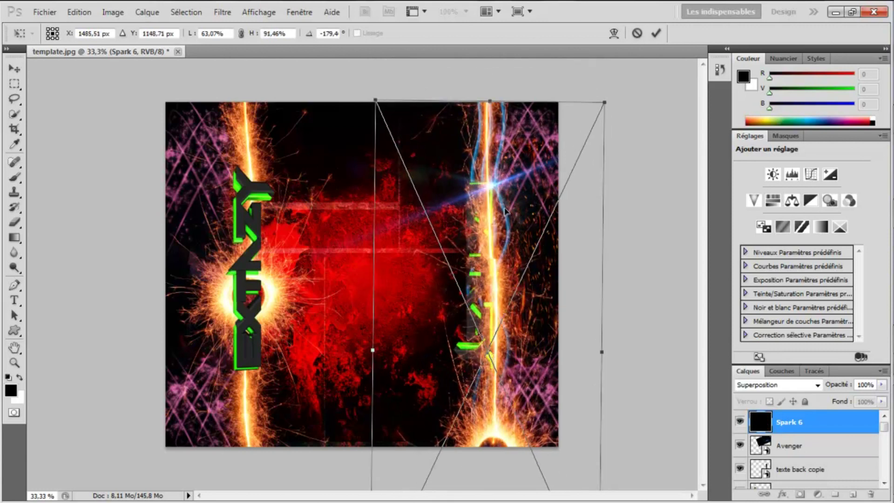
{"action": "key", "text": "Up"}
{"action": "key", "text": "Up"}
{"action": "key", "text": "Up"}
{"action": "key", "text": "Up"}
{"action": "key", "text": "Up"}
{"action": "key", "text": "Up"}
{"action": "key", "text": "Up"}
{"action": "key", "text": "Up"}
{"action": "key", "text": "Up"}
{"action": "key", "text": "Up"}
{"action": "key", "text": "Up"}
{"action": "key", "text": "Up"}
{"action": "key", "text": "Up"}
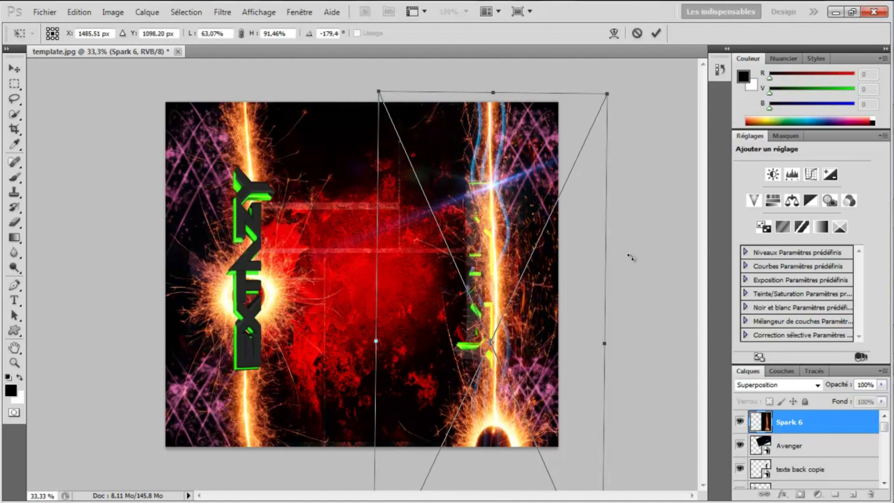
{"action": "key", "text": "Return"}
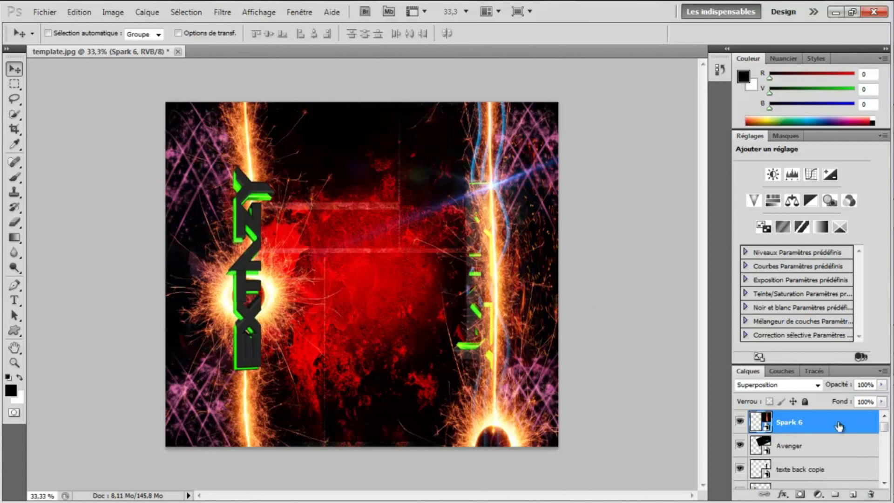
- Move the Spark 6 layer directly below the texte back layer so both ExTazY texts stay in front
{"action": "left_click_drag", "start_coordinate": [815, 423], "coordinate": [817, 488]}
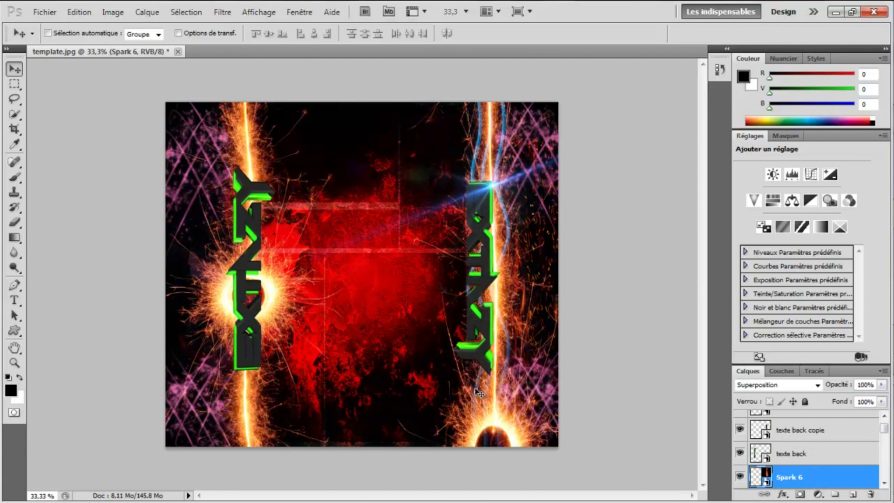
{"action": "mouse_move", "coordinate": [890, 380]}
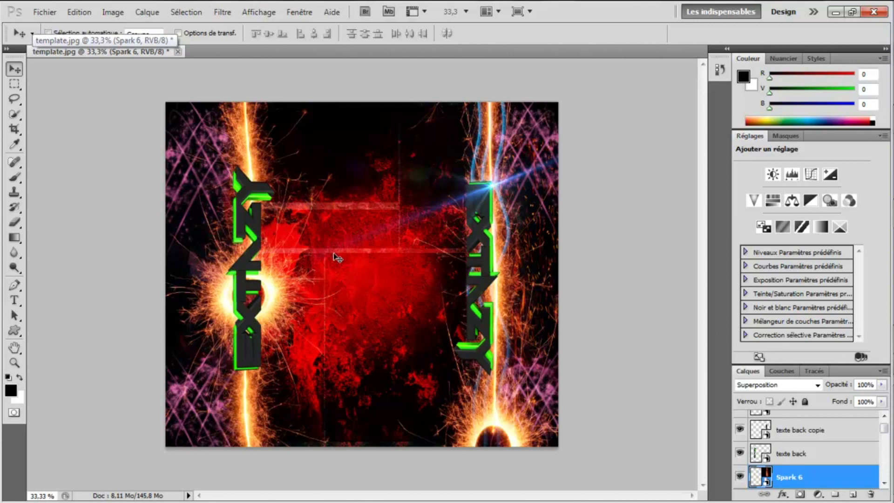
- Begin saving the document under a new name, "back youtube 1 test", in JPEG format
{"action": "left_click", "coordinate": [45, 11]}
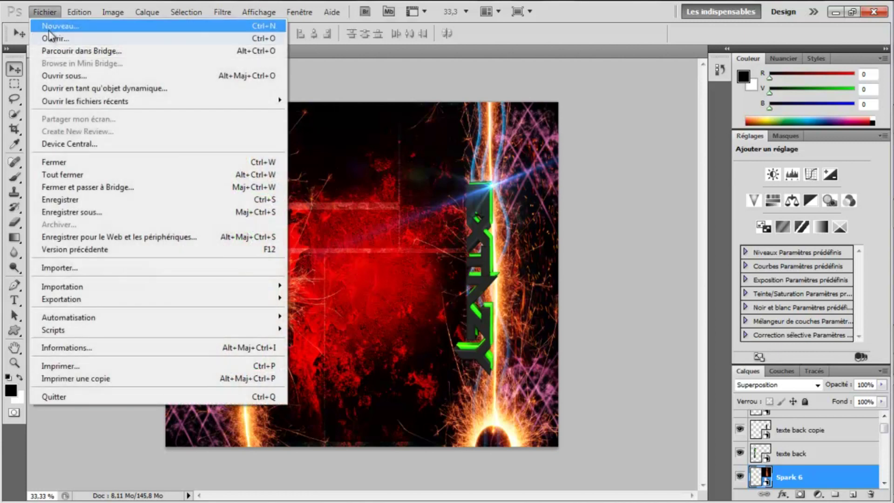
{"action": "left_click", "coordinate": [88, 212]}
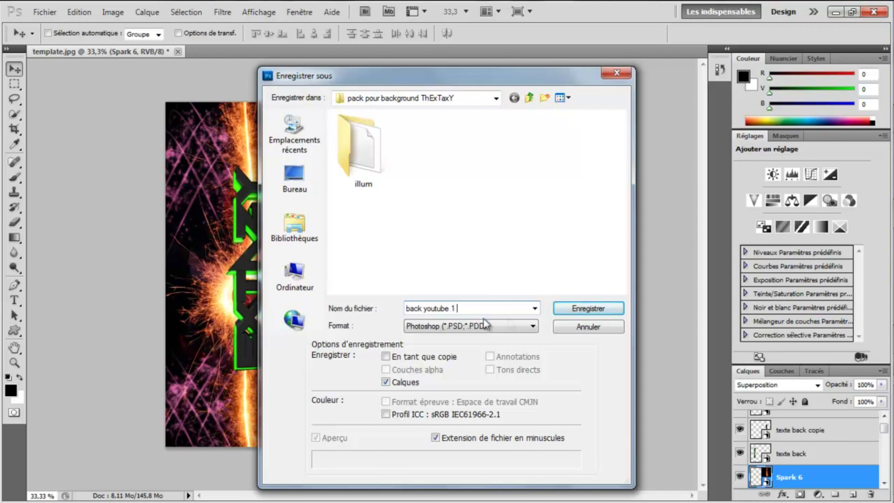
{"action": "left_click", "coordinate": [516, 326]}
{"action": "left_click", "coordinate": [495, 310]}
{"action": "left_click", "coordinate": [493, 305]}
{"action": "left_click", "coordinate": [518, 311]}
{"action": "left_click", "coordinate": [500, 328]}
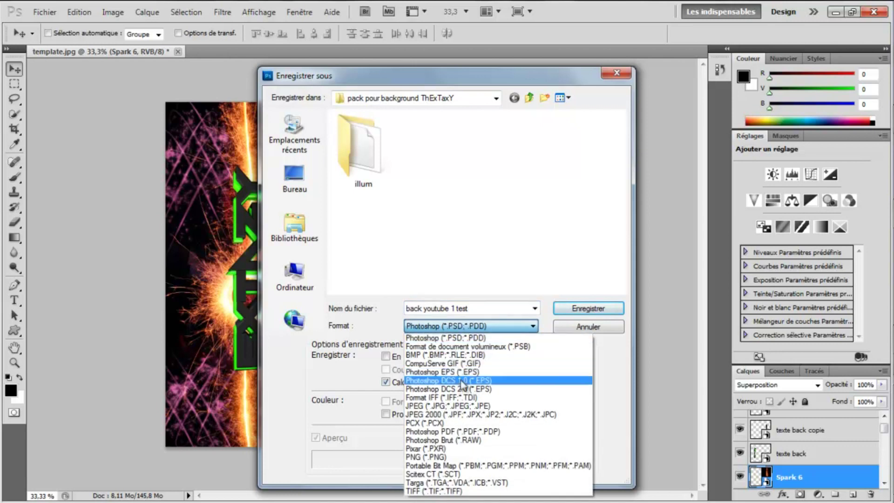
{"action": "left_click", "coordinate": [435, 406]}
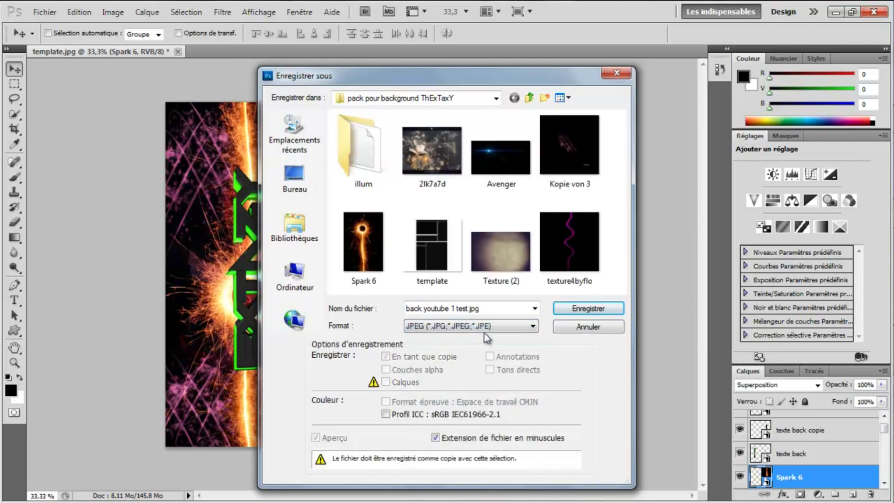
- Save the JPEG copy to the desktop (Bureau) with quality Elevée (8) and the standard base format
{"action": "left_click", "coordinate": [294, 181]}
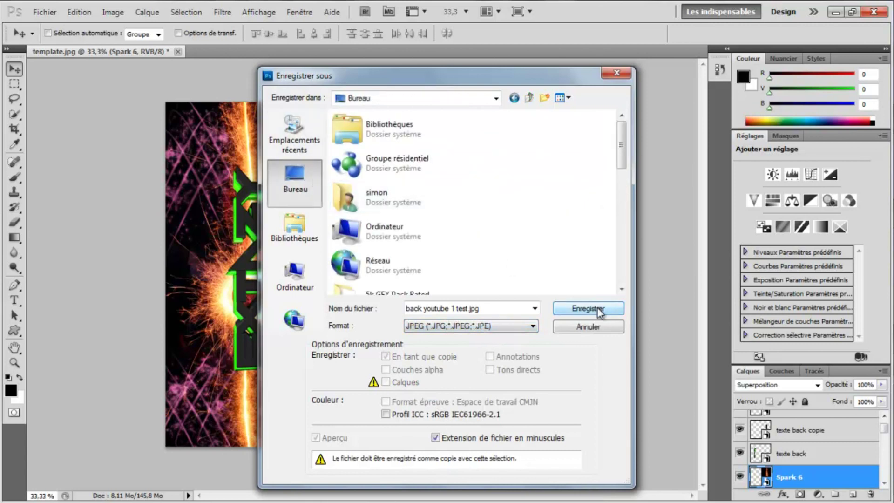
{"action": "left_click", "coordinate": [510, 310]}
{"action": "left_click", "coordinate": [511, 310]}
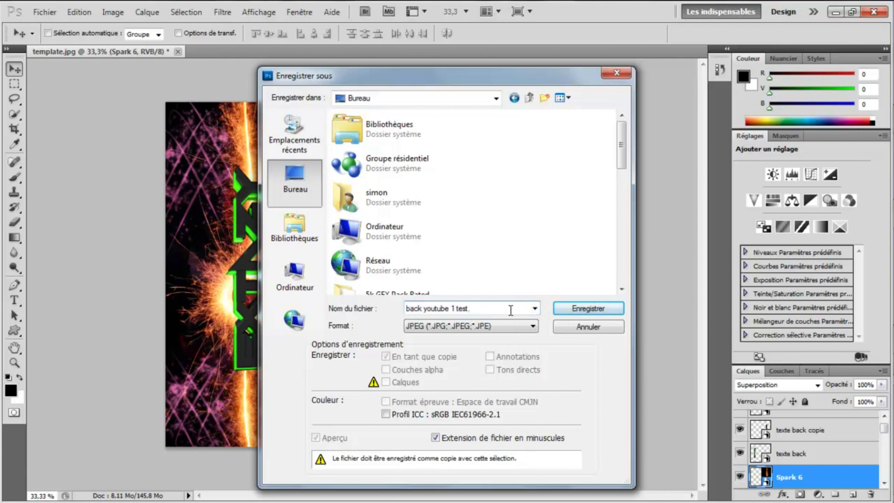
{"action": "left_click", "coordinate": [611, 315]}
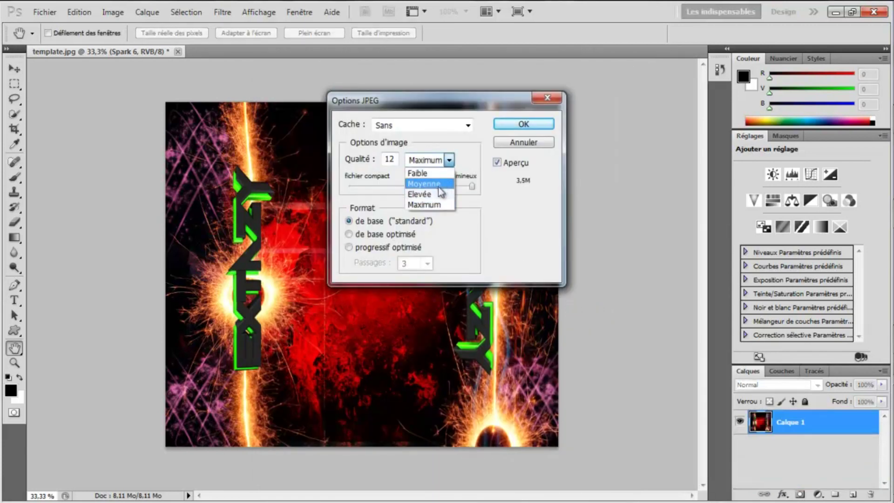
{"action": "left_click", "coordinate": [436, 193]}
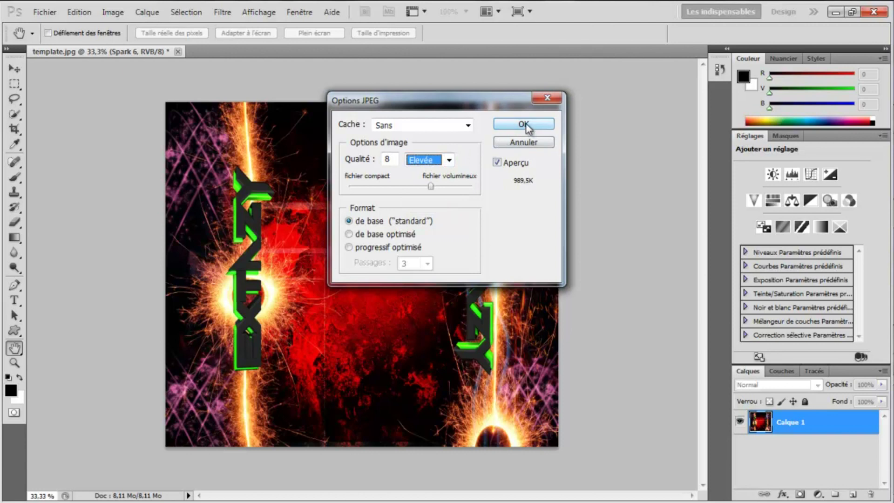
{"action": "left_click", "coordinate": [526, 124]}
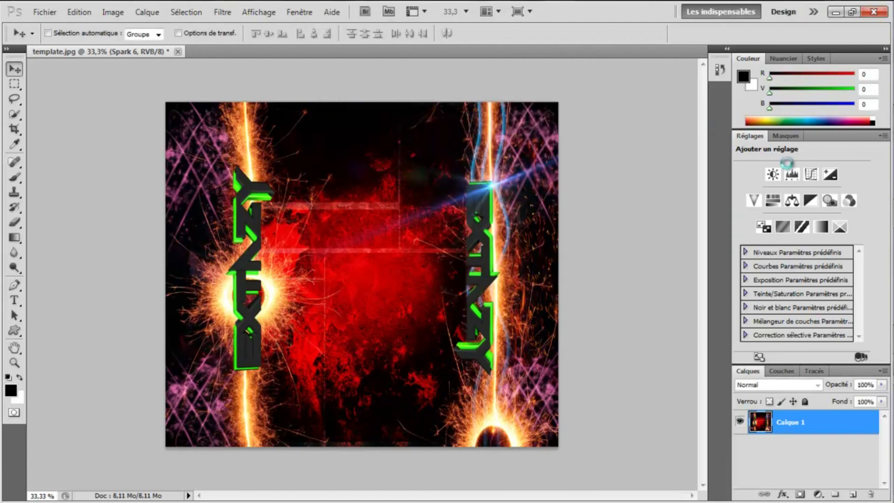
- Switch from Photoshop to Audacity to stop its audio recording, and bring up the screen recorder window
{"action": "left_click", "coordinate": [832, 16]}
{"action": "left_click", "coordinate": [833, 15]}
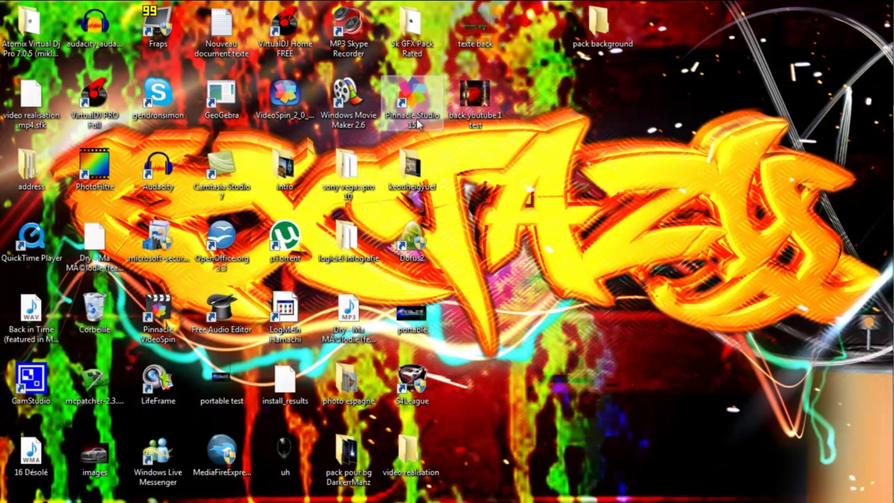
{"action": "mouse_move", "coordinate": [885, 251]}
{"action": "left_click", "coordinate": [888, 380]}
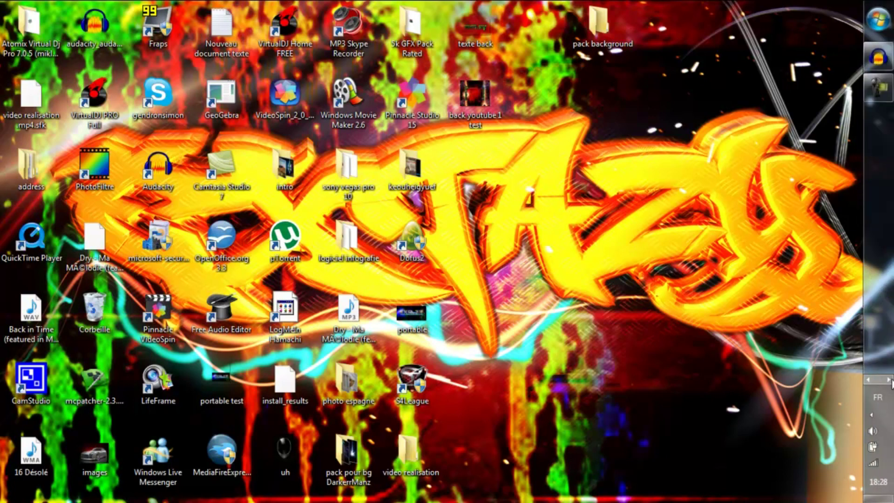
{"action": "left_click", "coordinate": [882, 56]}
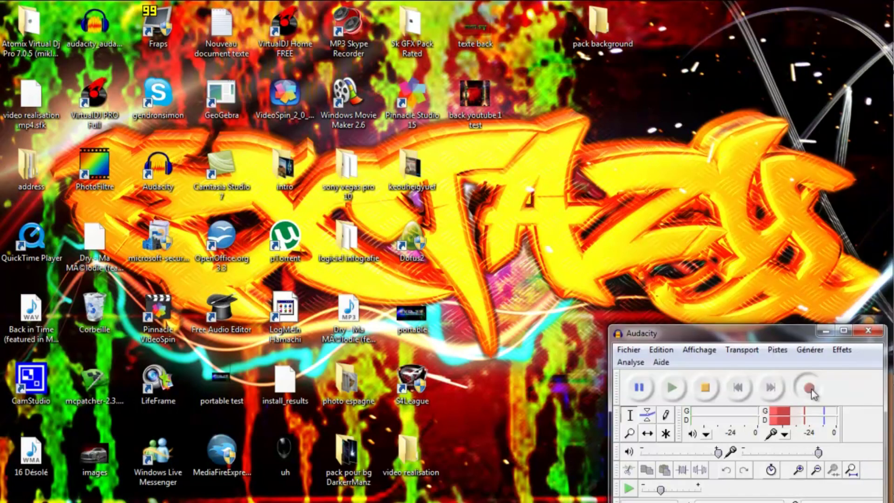
{"action": "left_click", "coordinate": [704, 389]}
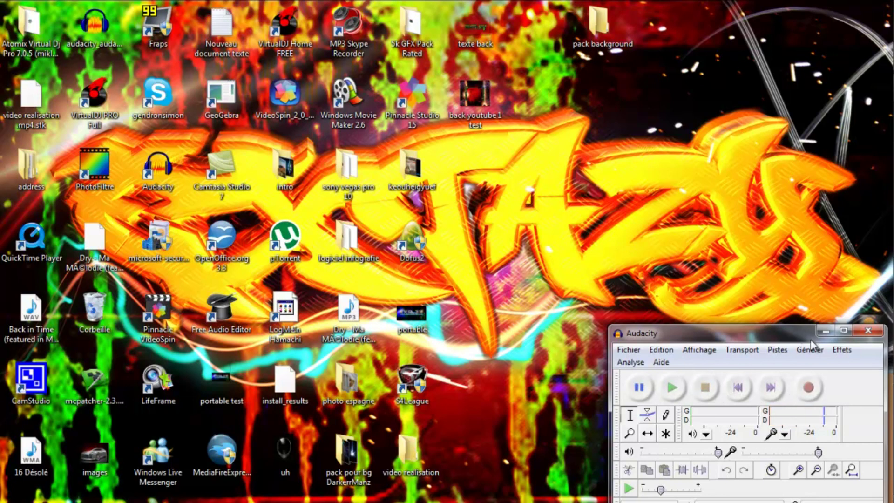
{"action": "left_click", "coordinate": [878, 91]}
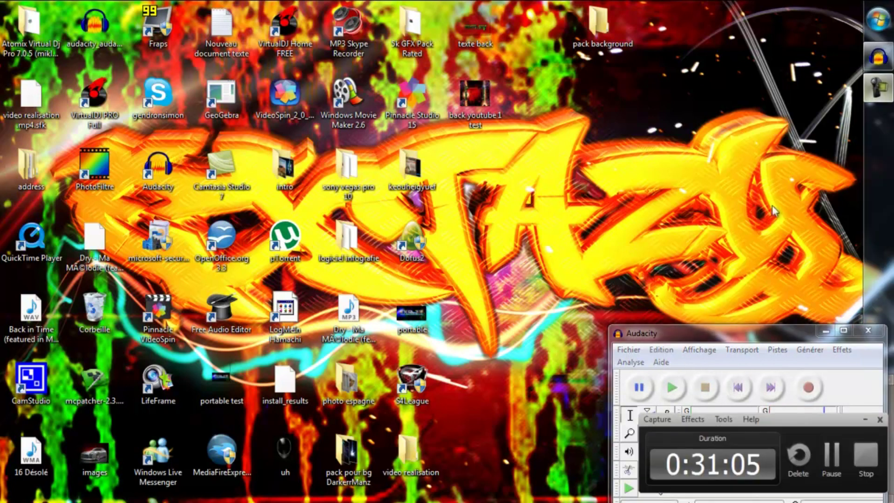